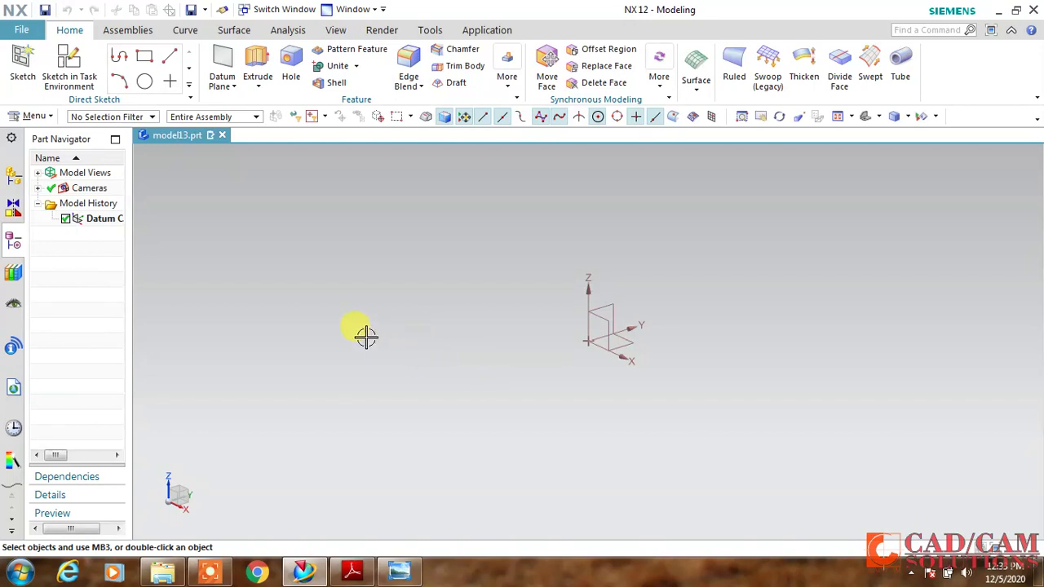
{"action": "left_click", "coordinate": [695, 91]}
{"action": "left_click", "coordinate": [837, 150]}
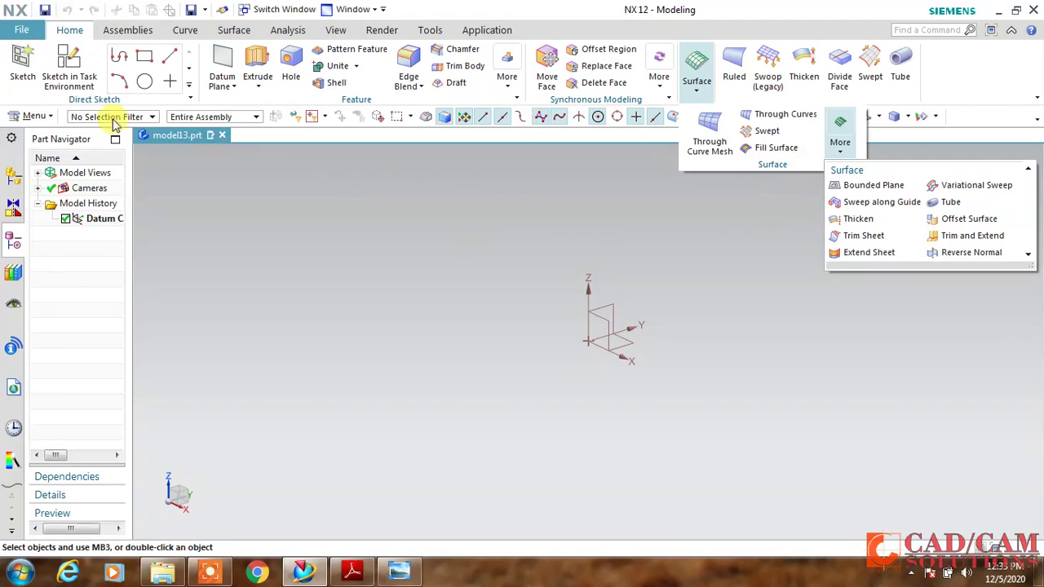
{"action": "left_click", "coordinate": [33, 116]}
{"action": "mouse_move", "coordinate": [66, 191]}
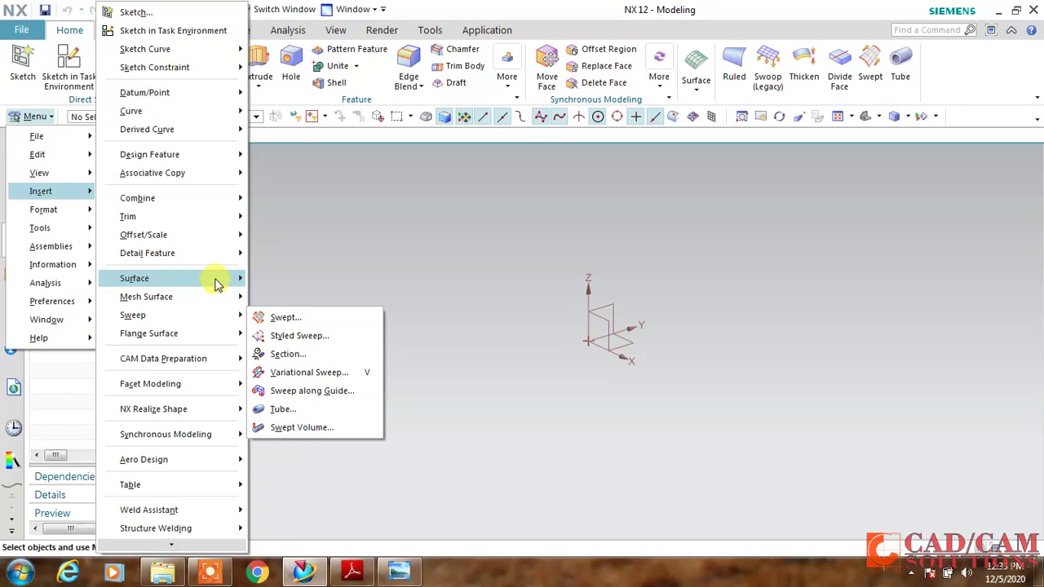
{"action": "mouse_move", "coordinate": [217, 282]}
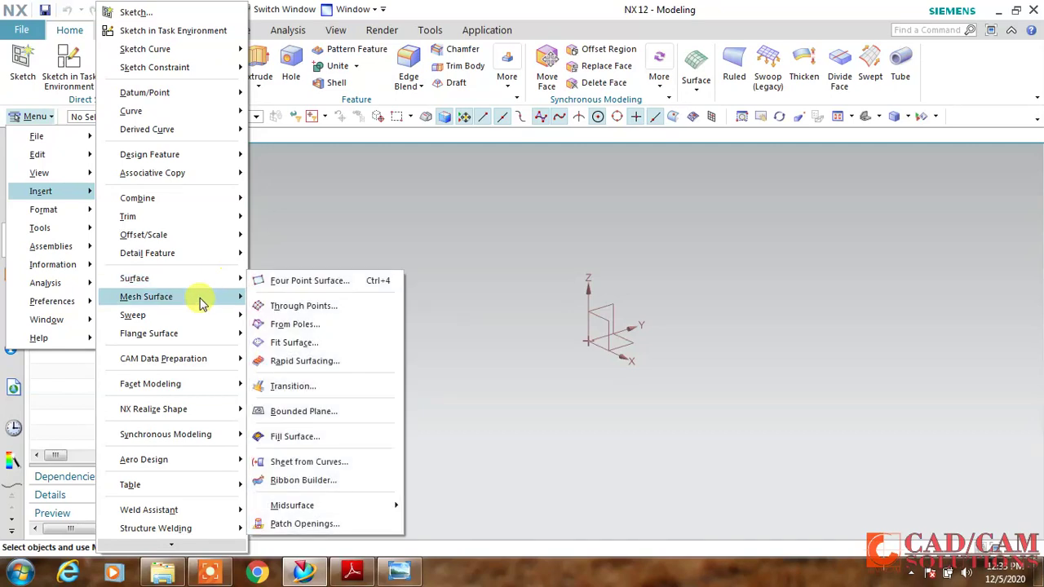
{"action": "mouse_move", "coordinate": [200, 298]}
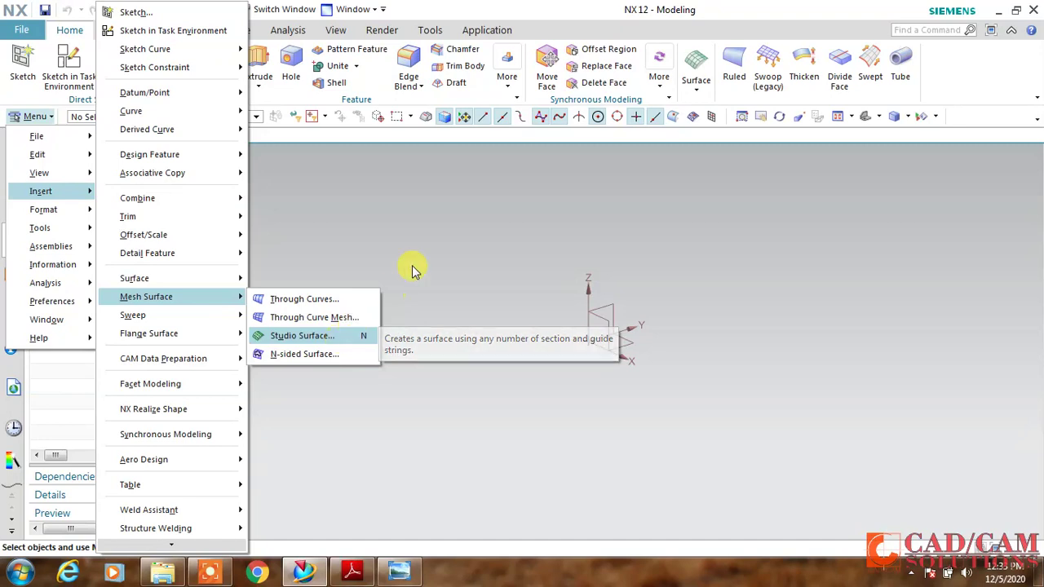
{"action": "left_click", "coordinate": [413, 216]}
Create a sketch in the task environment on the XY plane of the datum coordinate system
{"action": "left_click", "coordinate": [68, 70]}
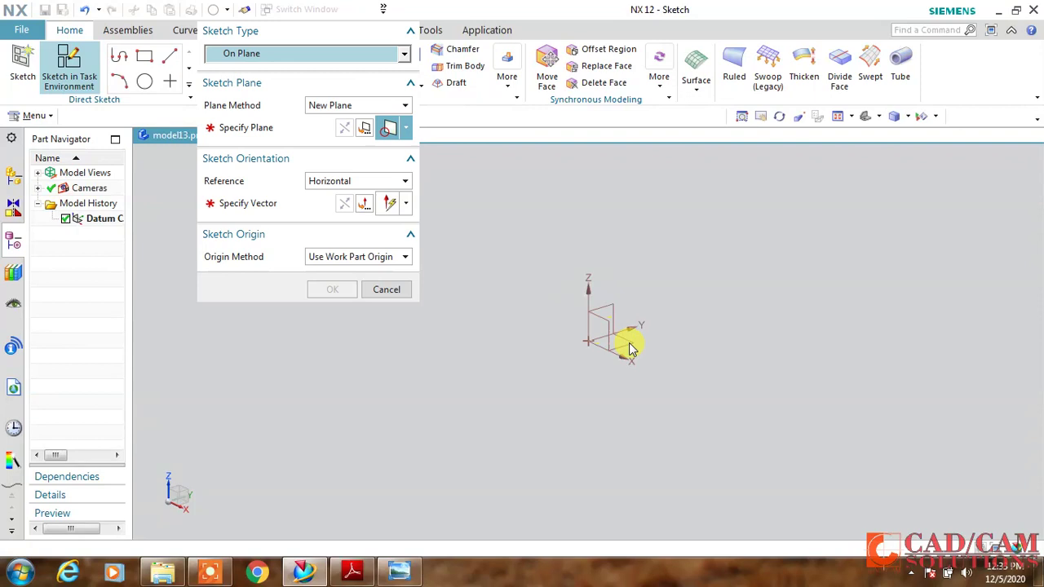
{"action": "left_click", "coordinate": [620, 349]}
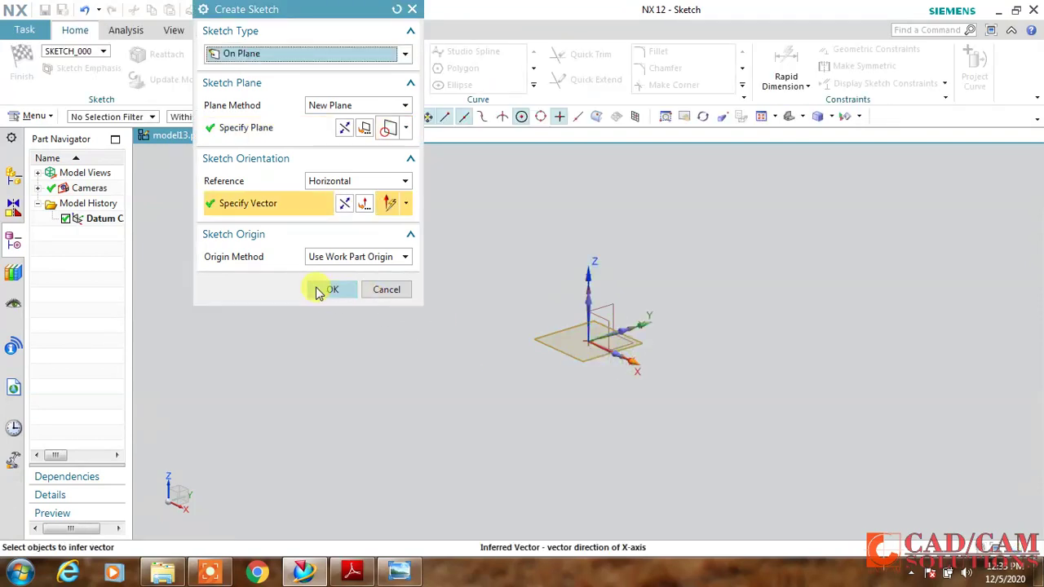
{"action": "left_click", "coordinate": [321, 290]}
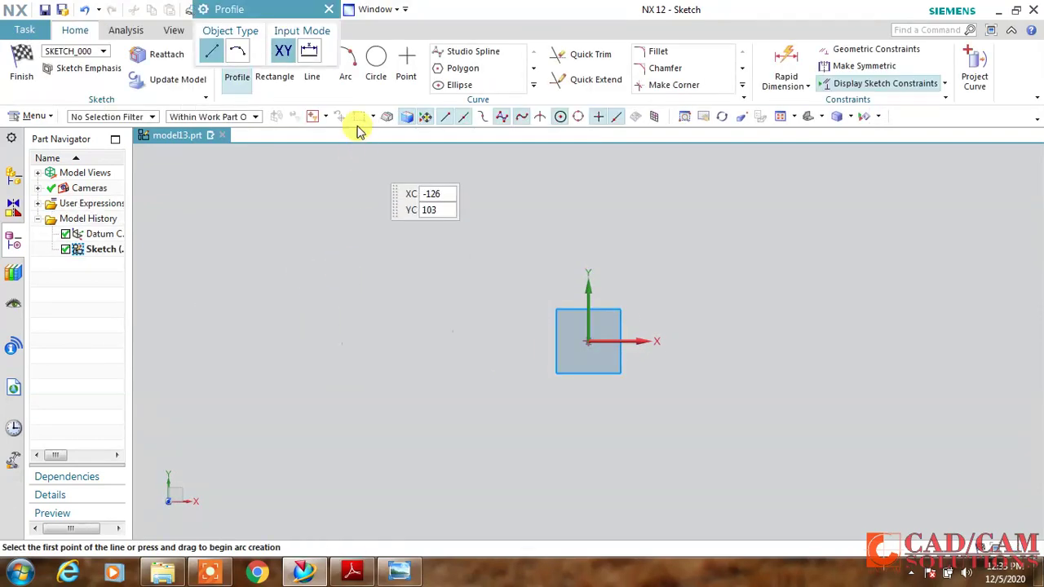
Sketch a three-point arc of about 61.4 mm radius on the positive X side, bulging away from the origin
{"action": "left_click", "coordinate": [347, 59]}
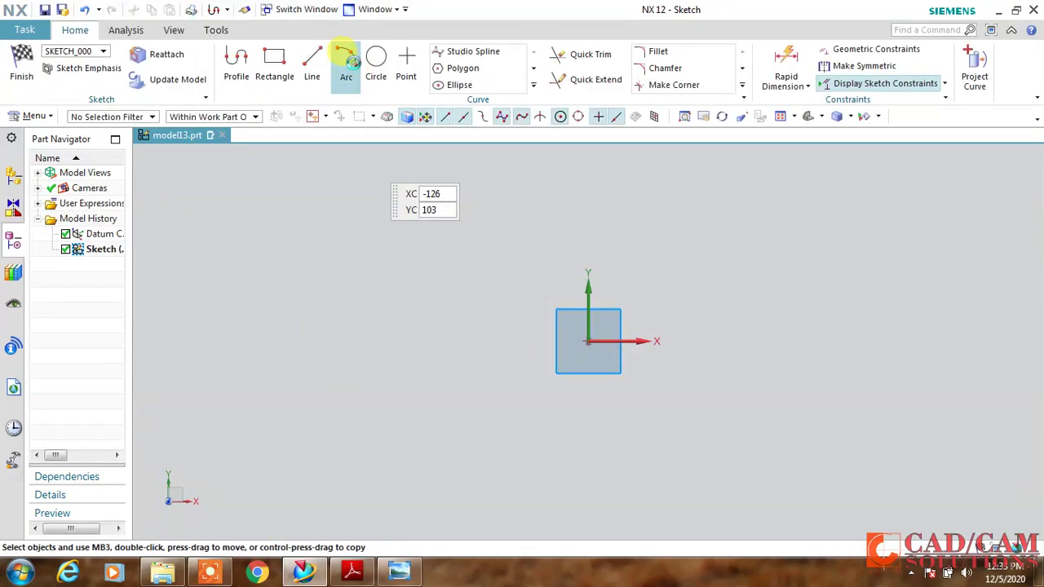
{"action": "left_click", "coordinate": [713, 263]}
{"action": "left_click", "coordinate": [714, 432]}
{"action": "left_click", "coordinate": [753, 346]}
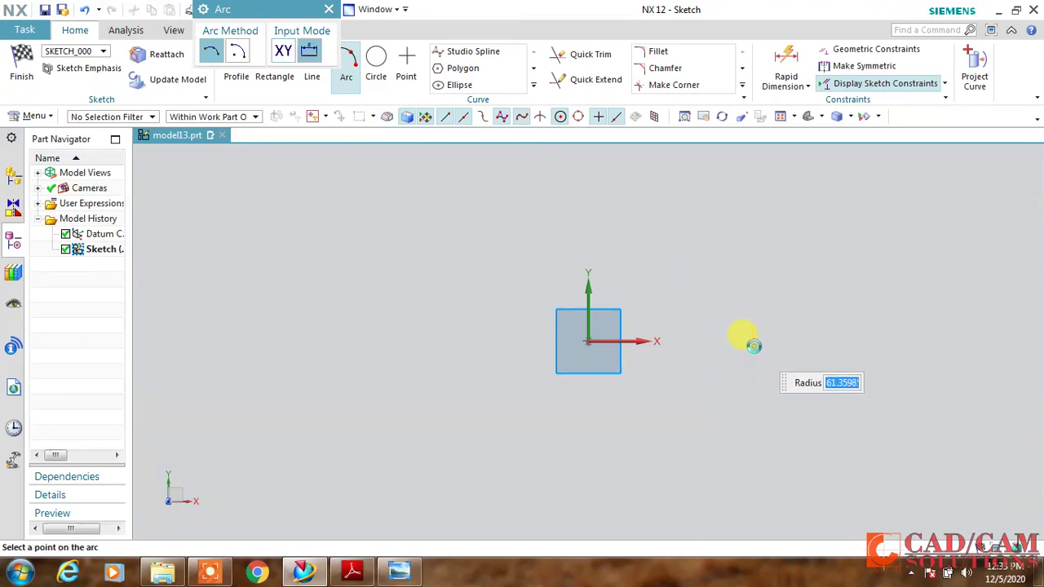
{"action": "key", "text": "Escape"}
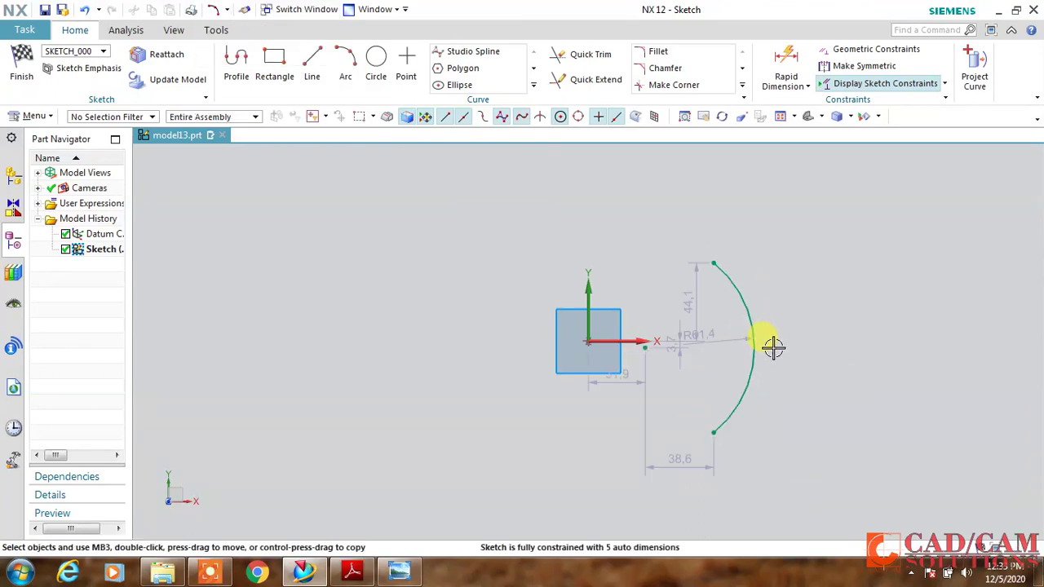
Set the arc's radius to 25 mm
{"action": "double_click", "coordinate": [734, 332]}
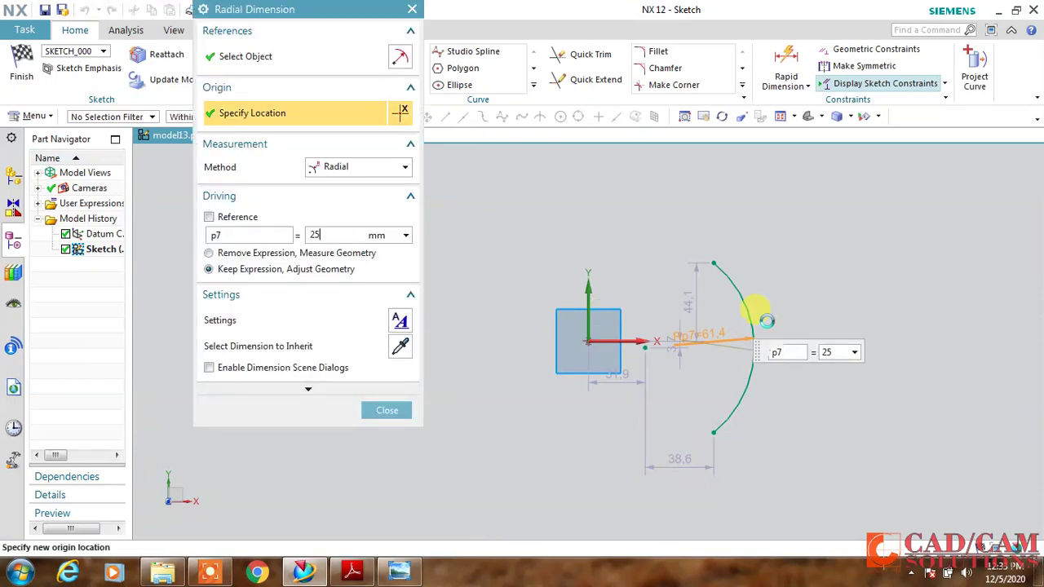
{"action": "key", "text": "Return"}
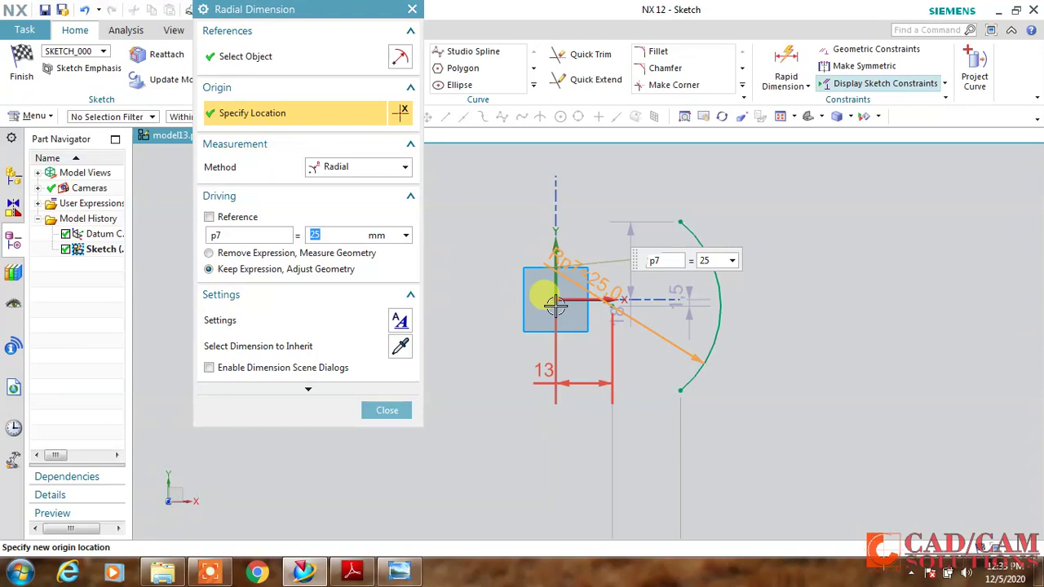
{"action": "middle_click", "coordinate": [835, 387]}
Constrain the arc's two endpoints to align vertically and place its center point on the horizontal sketch axis
{"action": "left_click", "coordinate": [708, 201]}
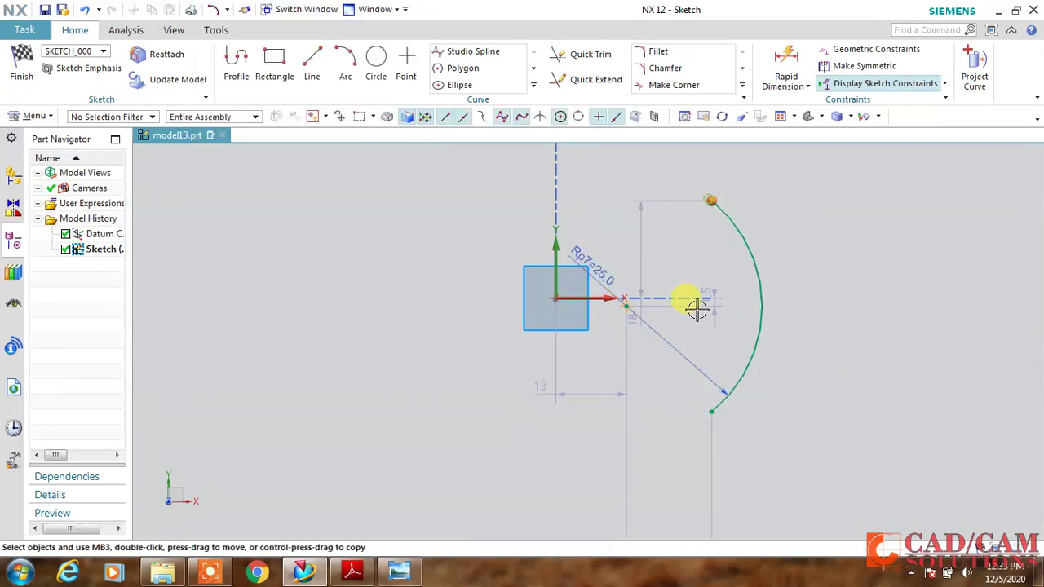
{"action": "left_click", "coordinate": [710, 410]}
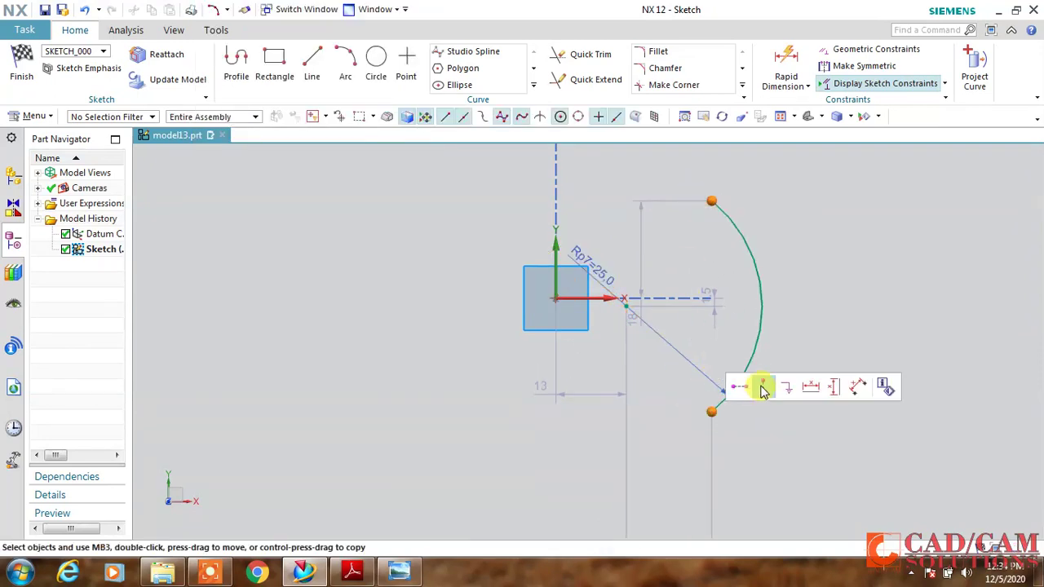
{"action": "left_click", "coordinate": [763, 388]}
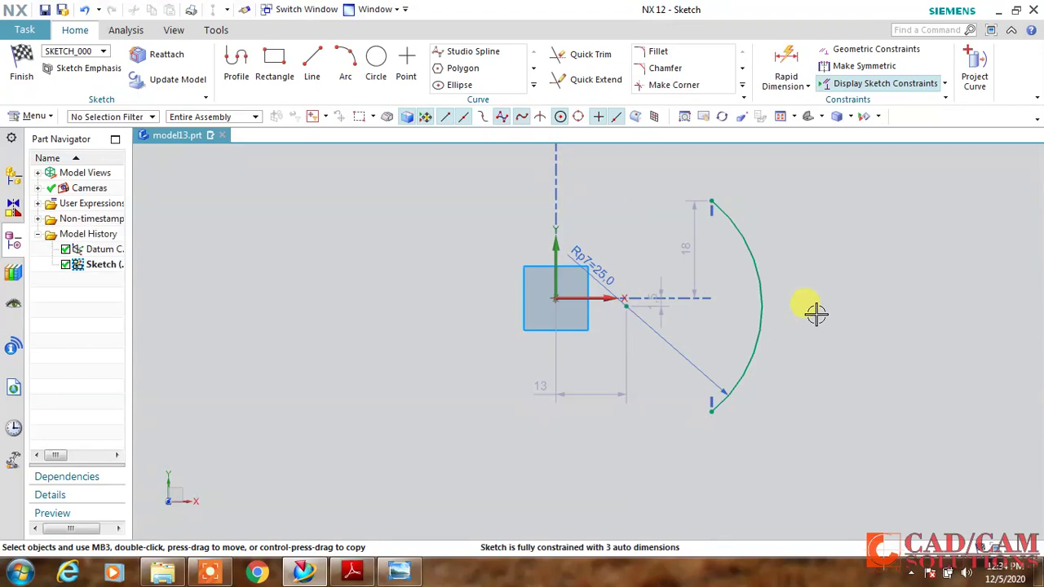
{"action": "left_click", "coordinate": [625, 306]}
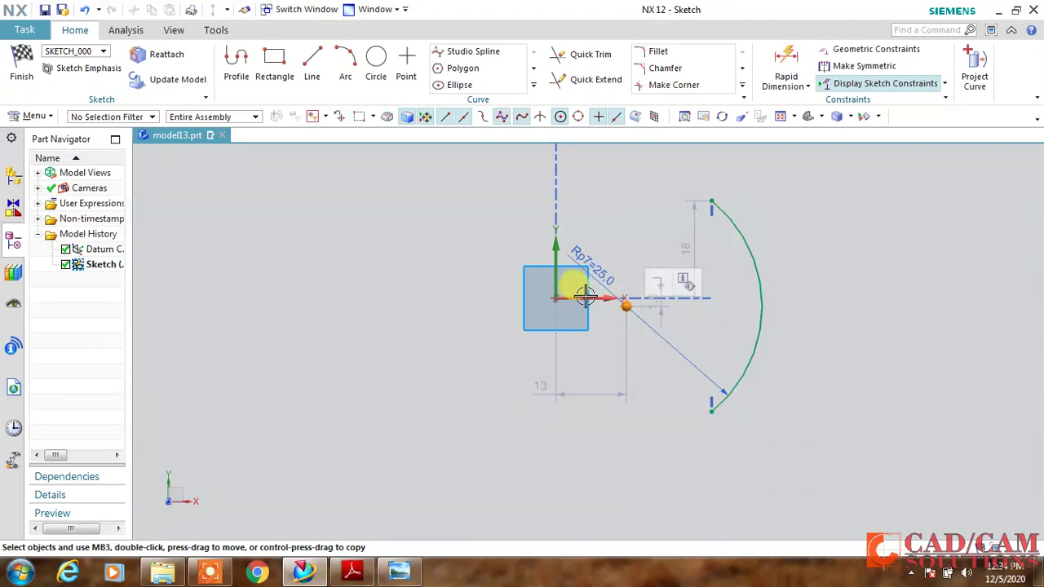
{"action": "left_click", "coordinate": [605, 298]}
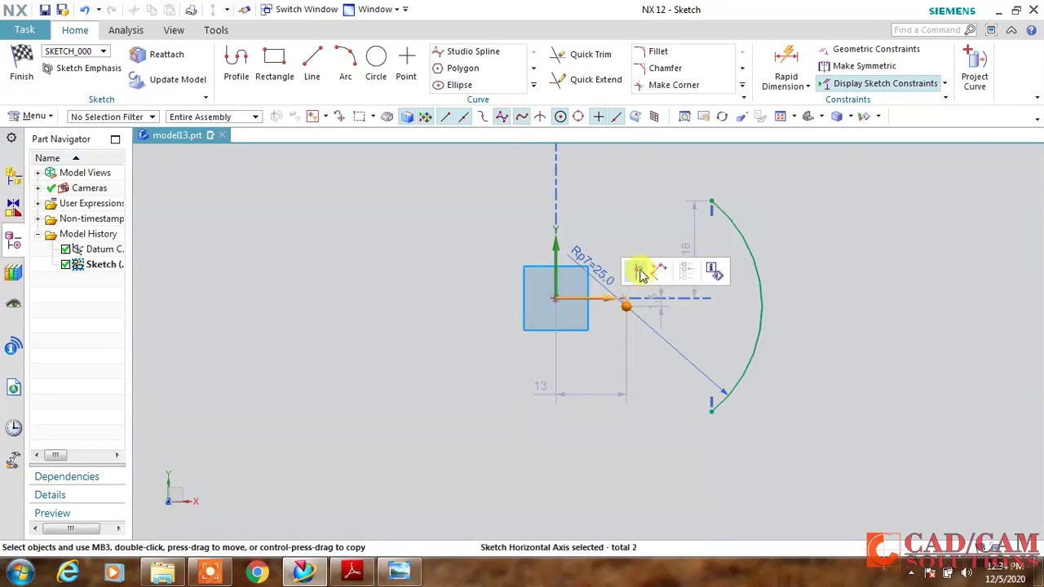
{"action": "left_click", "coordinate": [641, 274]}
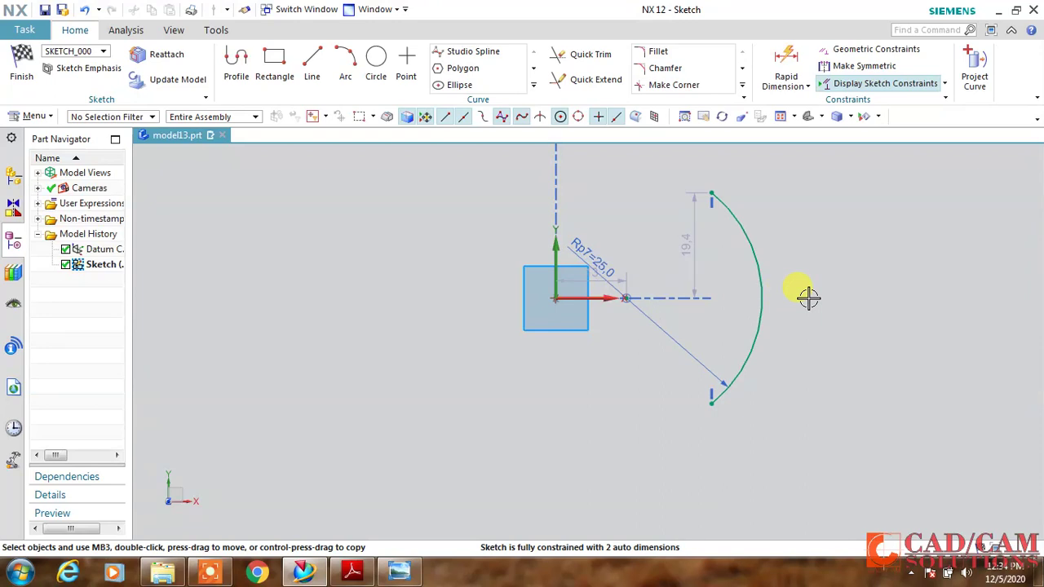
Set the arc center's distance from the Y axis to 25 mm and the upper endpoint's height above the X axis to 25 mm
{"action": "double_click", "coordinate": [623, 275]}
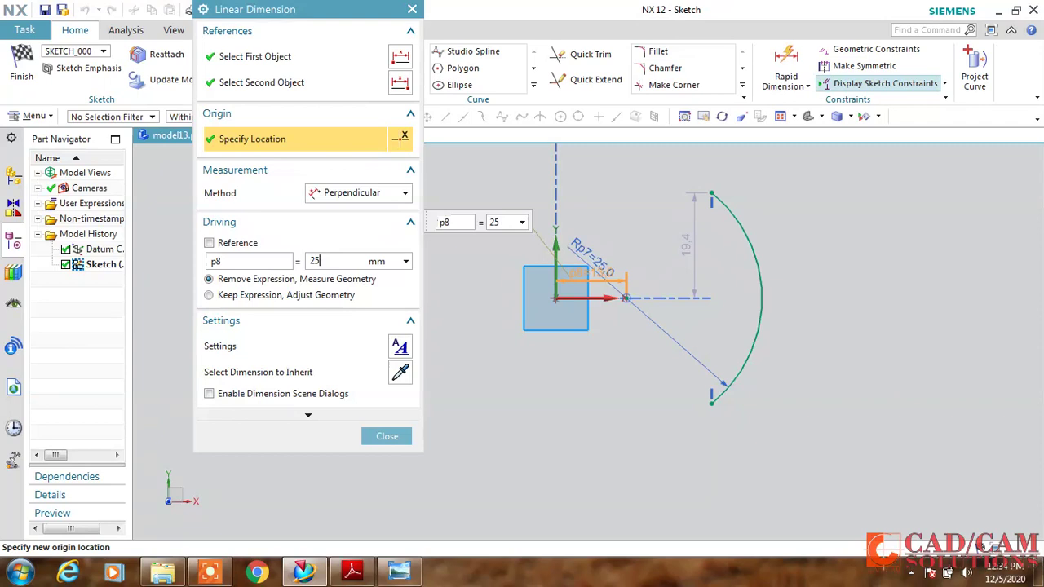
{"action": "key", "text": "Return"}
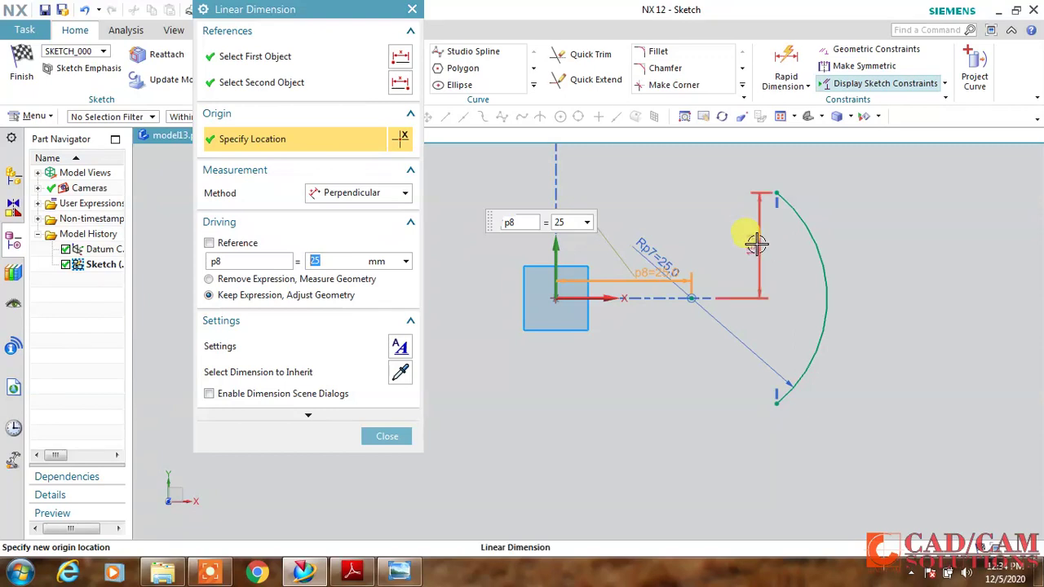
{"action": "middle_click", "coordinate": [717, 219]}
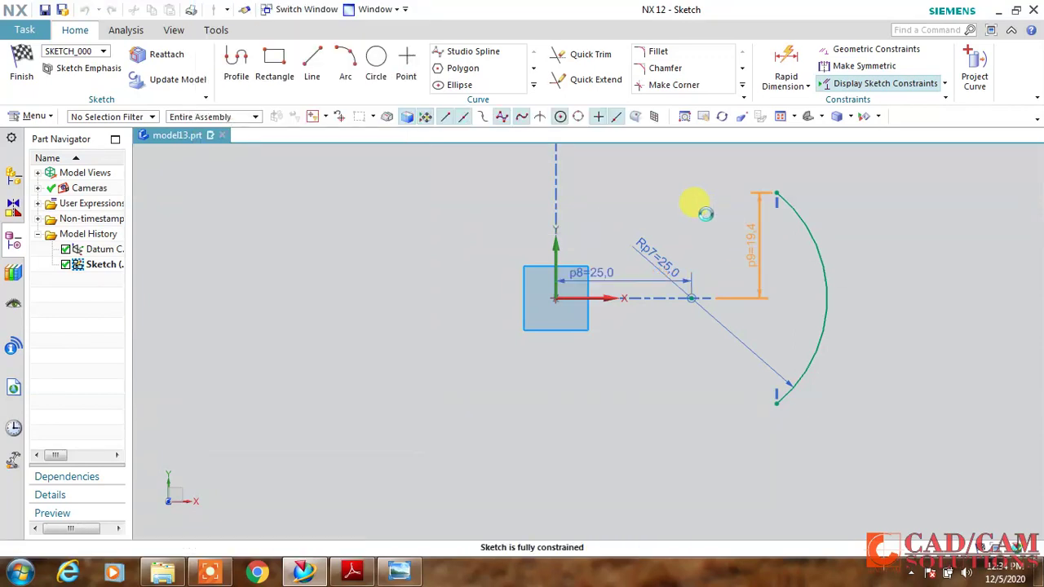
{"action": "double_click", "coordinate": [707, 218]}
{"action": "key", "text": "Return"}
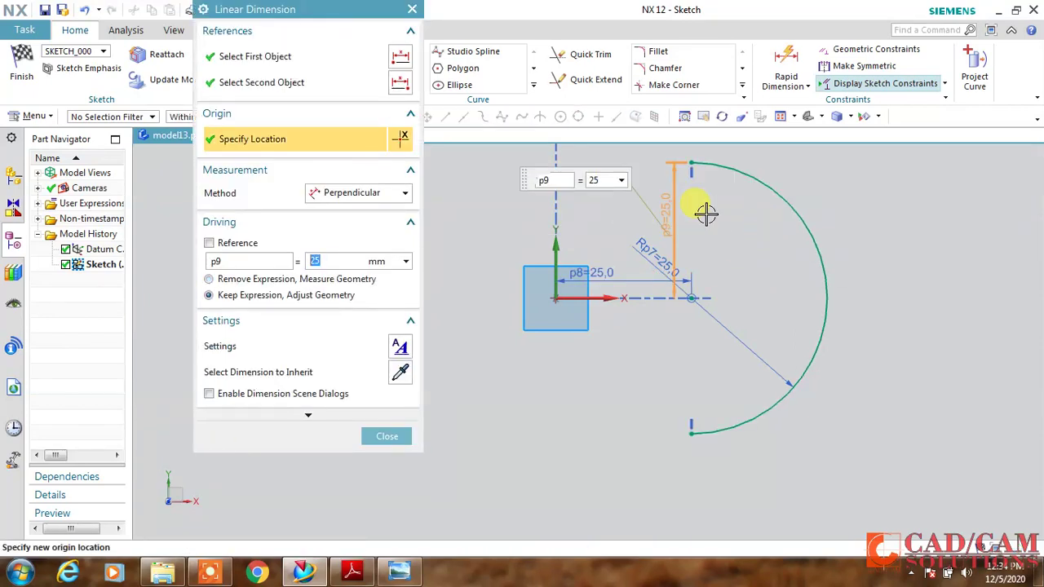
{"action": "scroll", "coordinate": [726, 307], "scroll_direction": "down", "scroll_amount": 2}
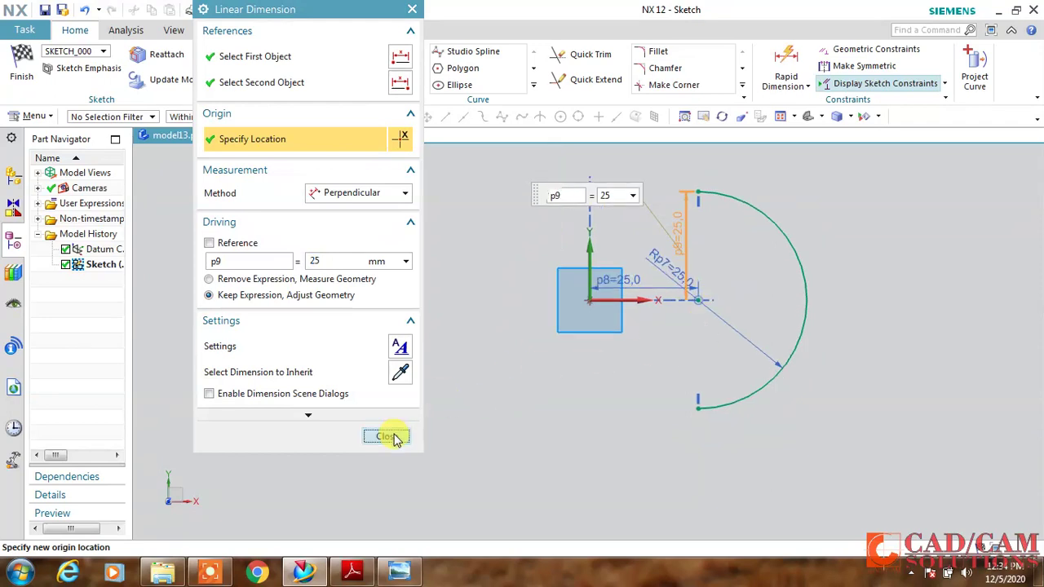
{"action": "left_click", "coordinate": [387, 437]}
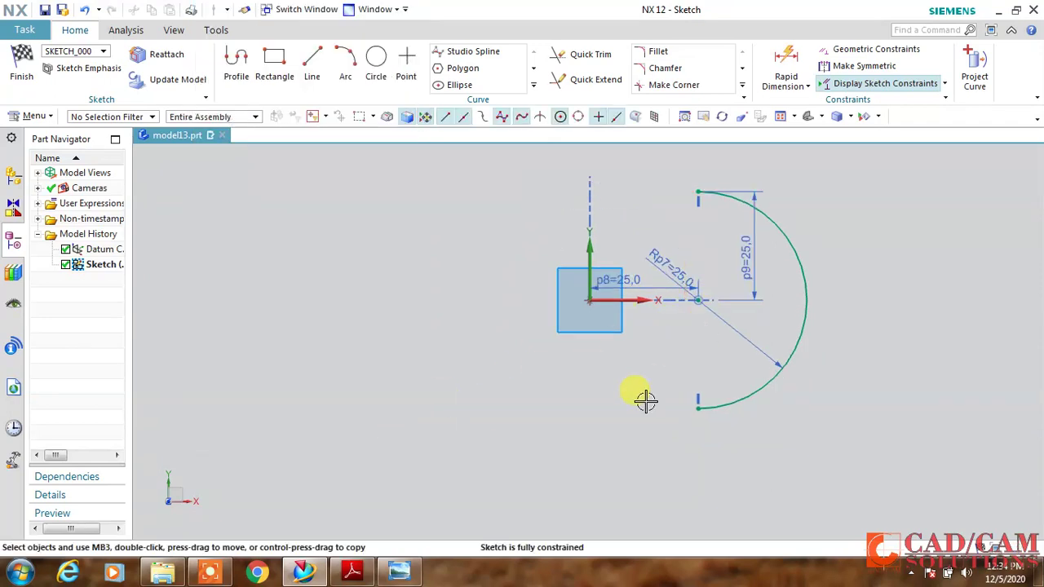
Sketch a vertical line about 41 mm long on the negative X side, opposite the arc
{"action": "left_click", "coordinate": [315, 72]}
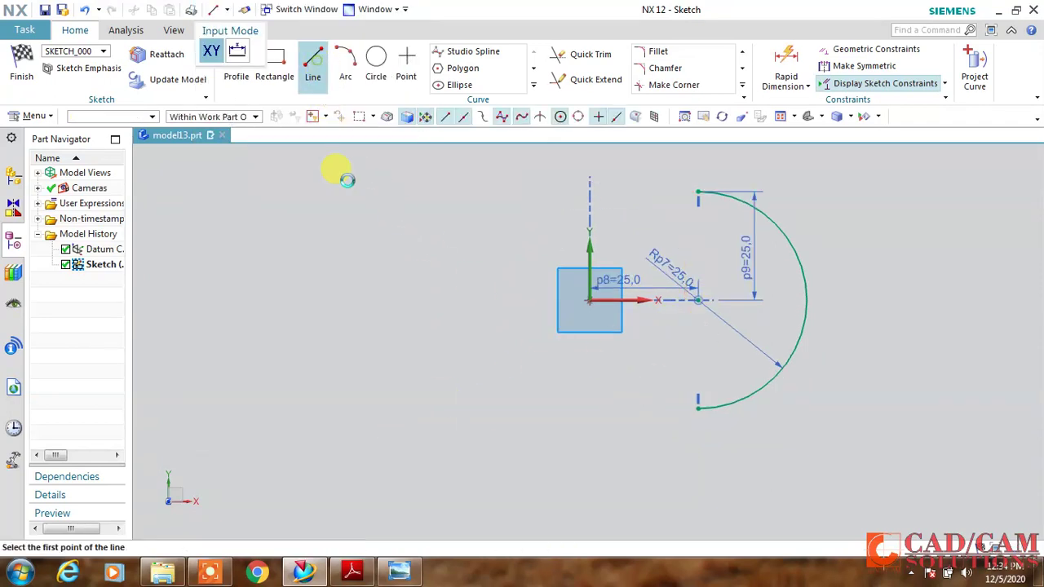
{"action": "left_click", "coordinate": [407, 206]}
{"action": "left_click", "coordinate": [408, 381]}
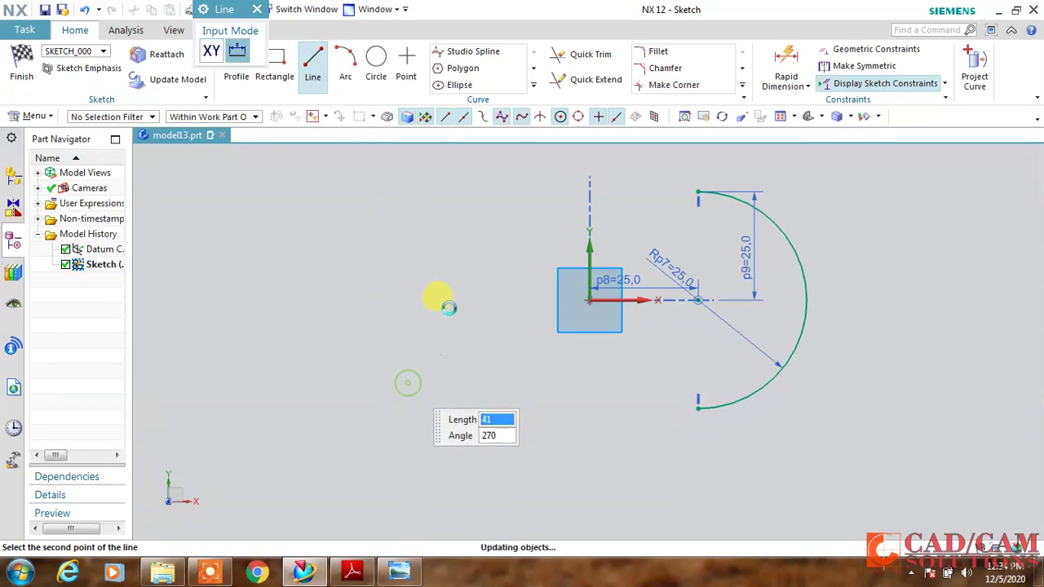
{"action": "key", "text": "Escape"}
Constrain the vertical line's midpoint to the horizontal sketch axis
{"action": "left_click", "coordinate": [407, 293]}
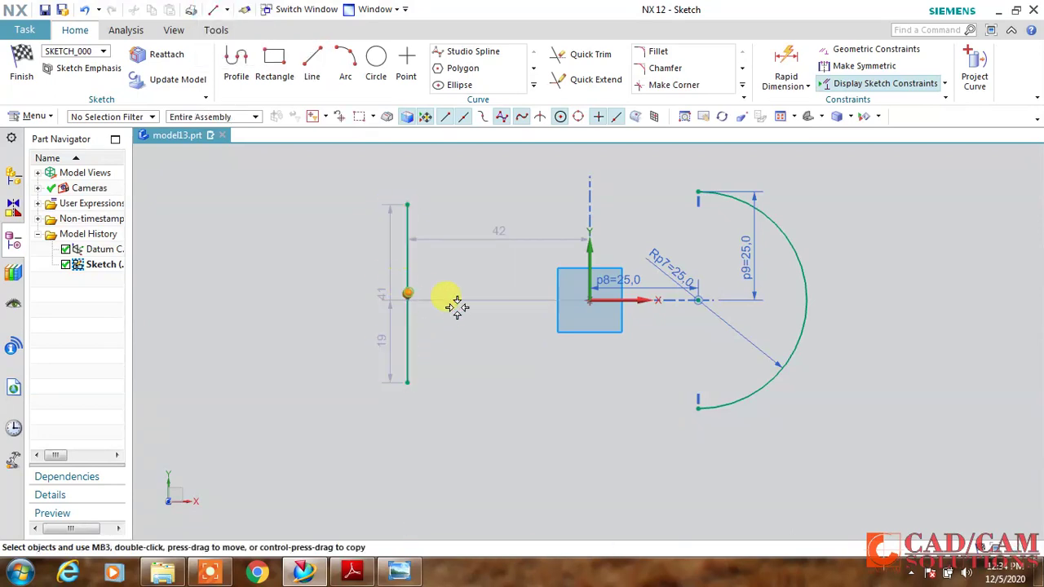
{"action": "left_click", "coordinate": [621, 300]}
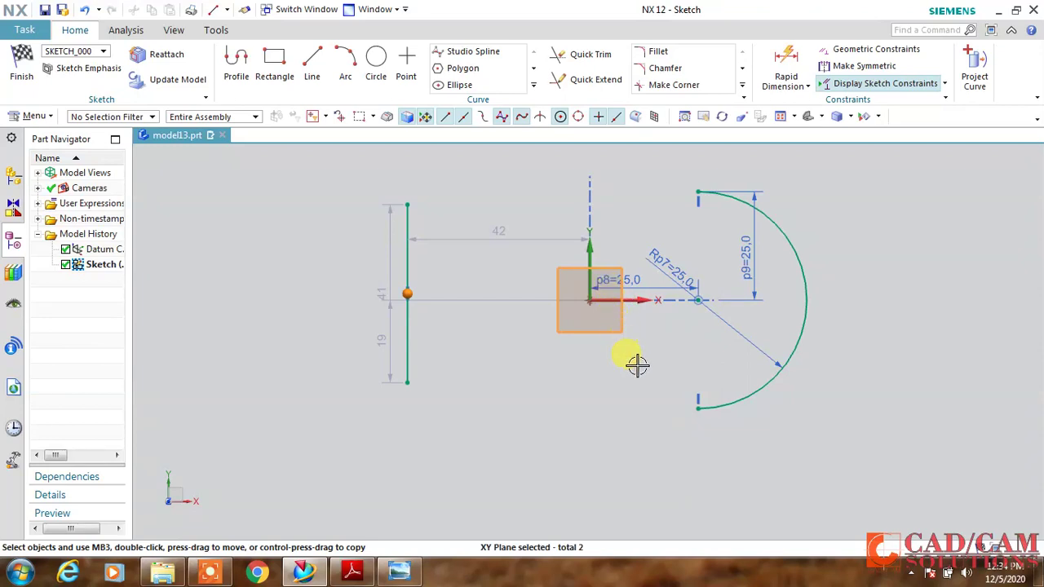
{"action": "left_click", "coordinate": [639, 300]}
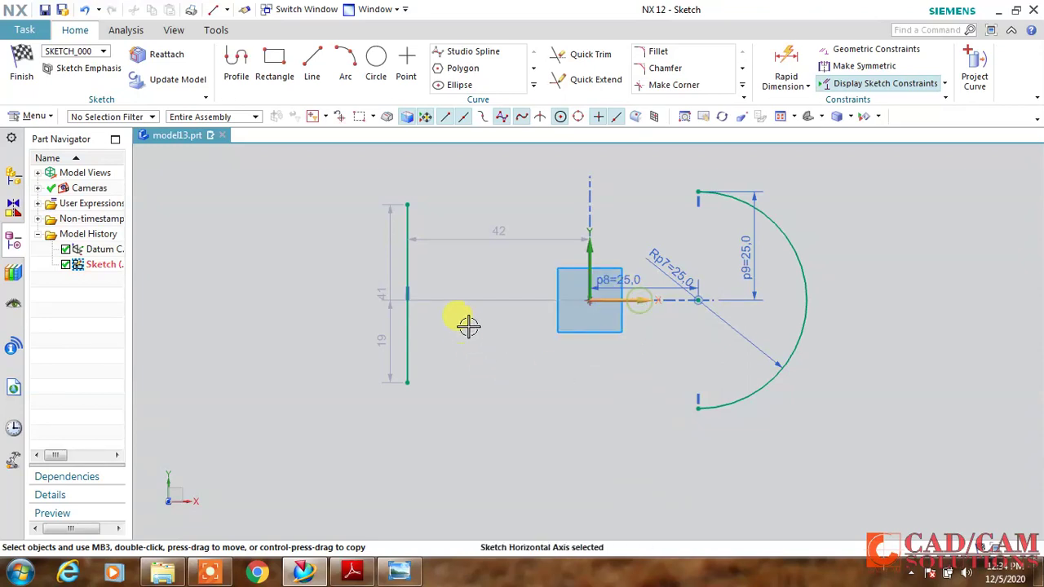
{"action": "left_click", "coordinate": [449, 282]}
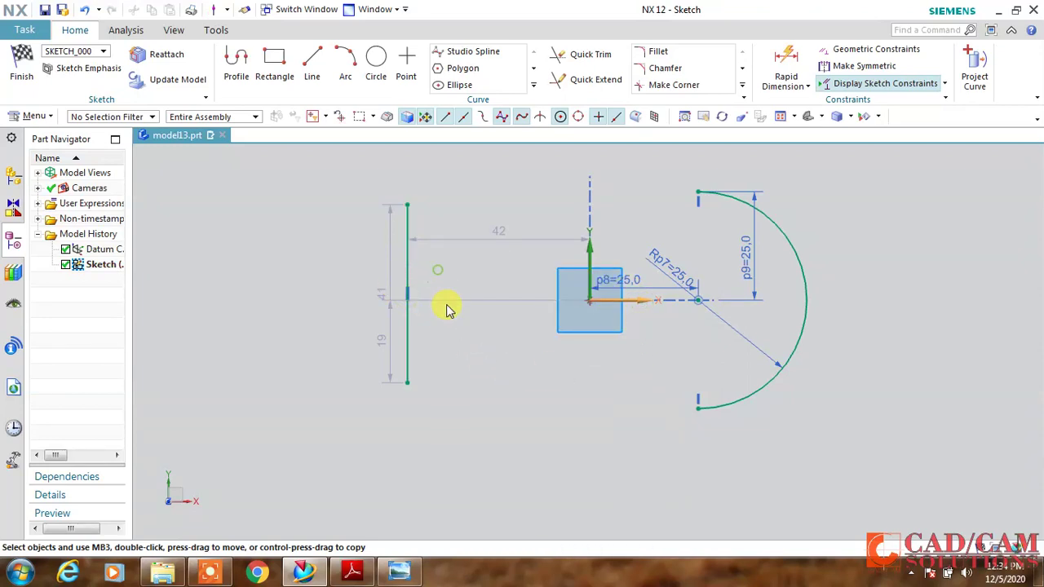
Set the vertical line's length to 45 mm and its distance from the Y axis to 60 mm
{"action": "double_click", "coordinate": [382, 300]}
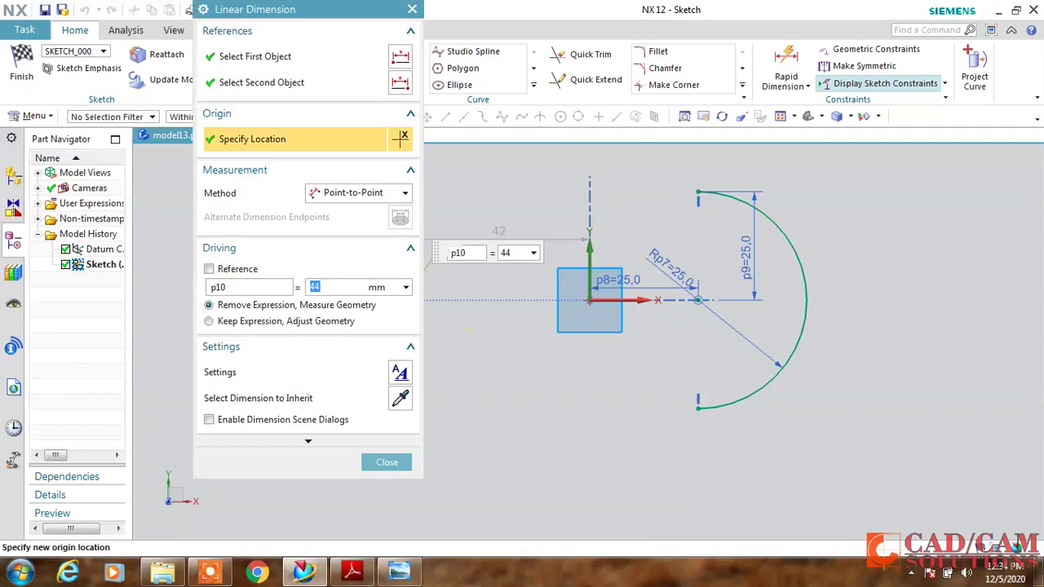
{"action": "type", "text": "45"}
{"action": "key", "text": "Return"}
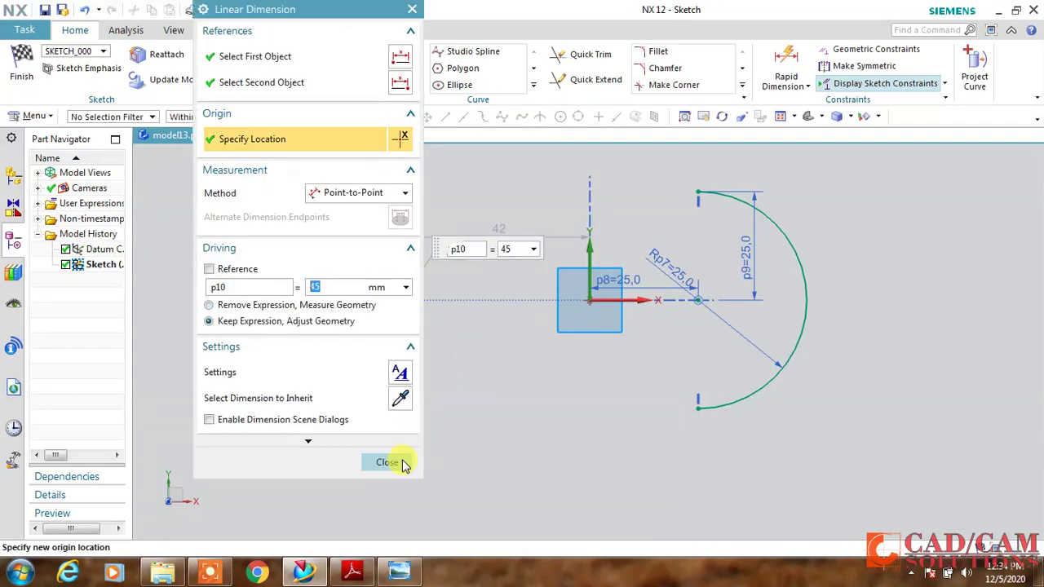
{"action": "left_click", "coordinate": [387, 462]}
{"action": "double_click", "coordinate": [497, 233]}
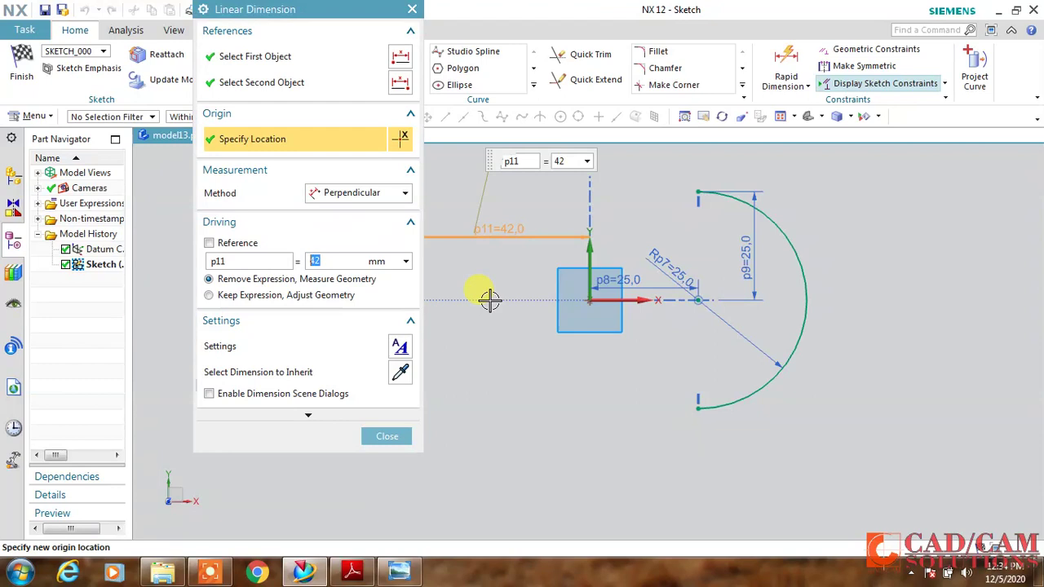
{"action": "type", "text": "60"}
{"action": "key", "text": "Return"}
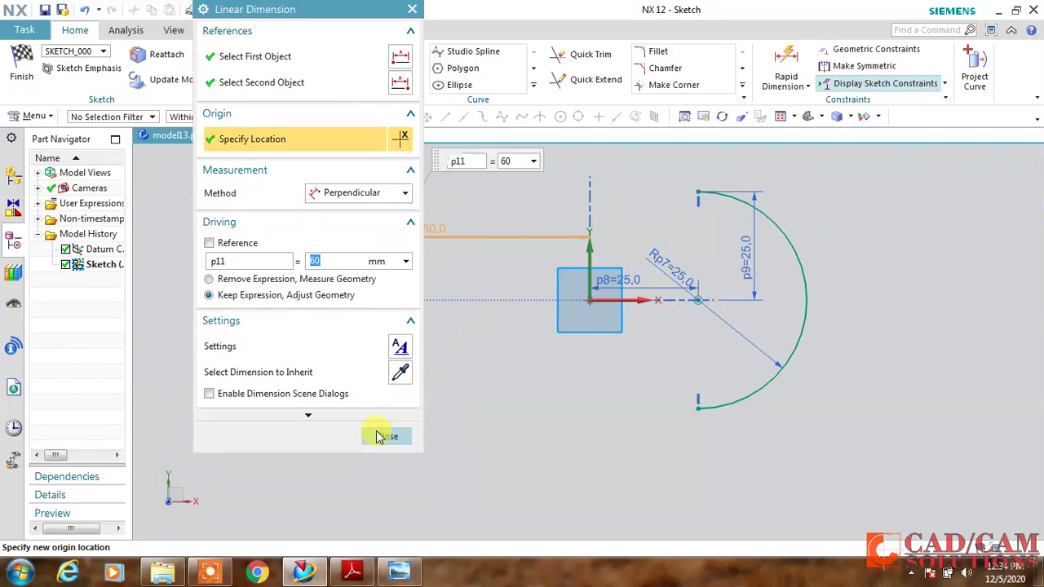
{"action": "left_click", "coordinate": [387, 436]}
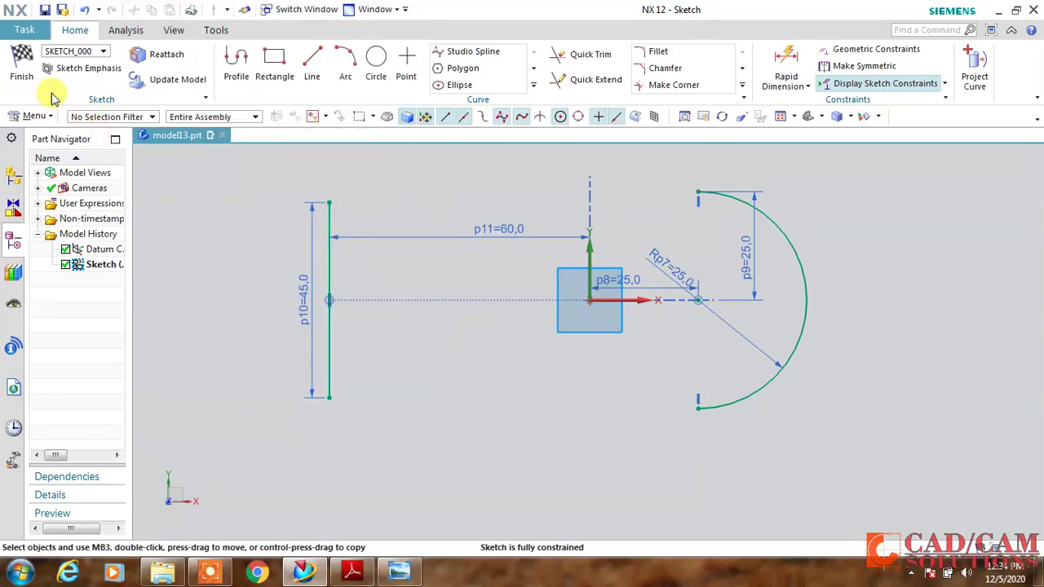
Finish the current sketch and start a new sketch on the YZ plane with the Y axis as horizontal reference
{"action": "left_click", "coordinate": [22, 66]}
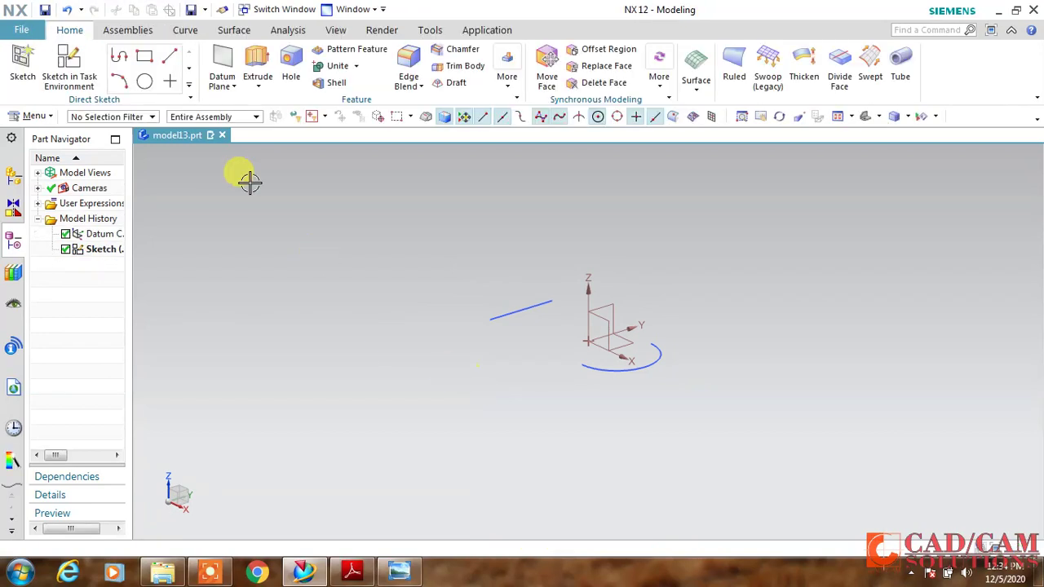
{"action": "left_click", "coordinate": [69, 67]}
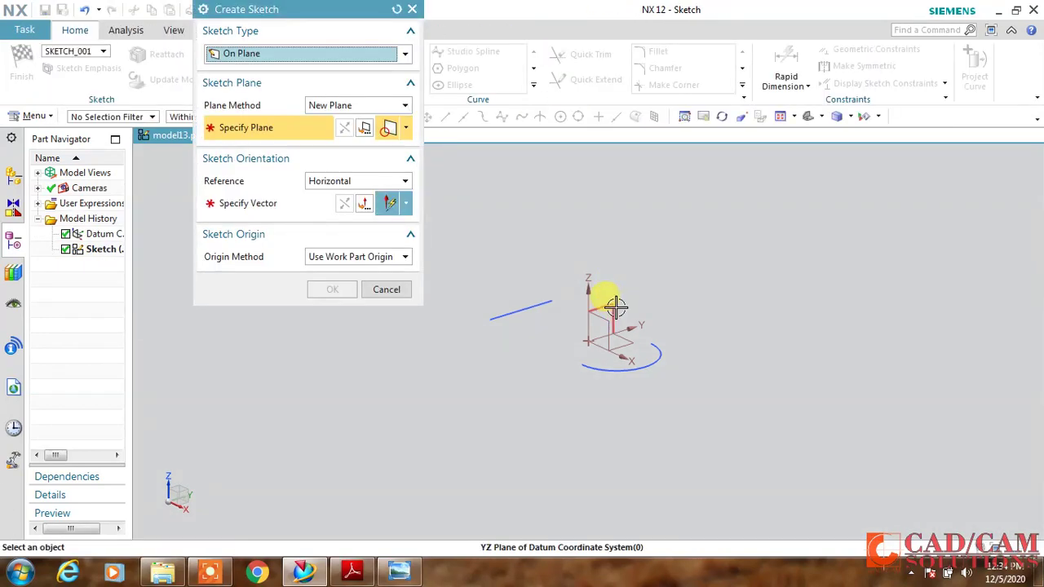
{"action": "left_click", "coordinate": [616, 306]}
{"action": "left_click", "coordinate": [617, 315]}
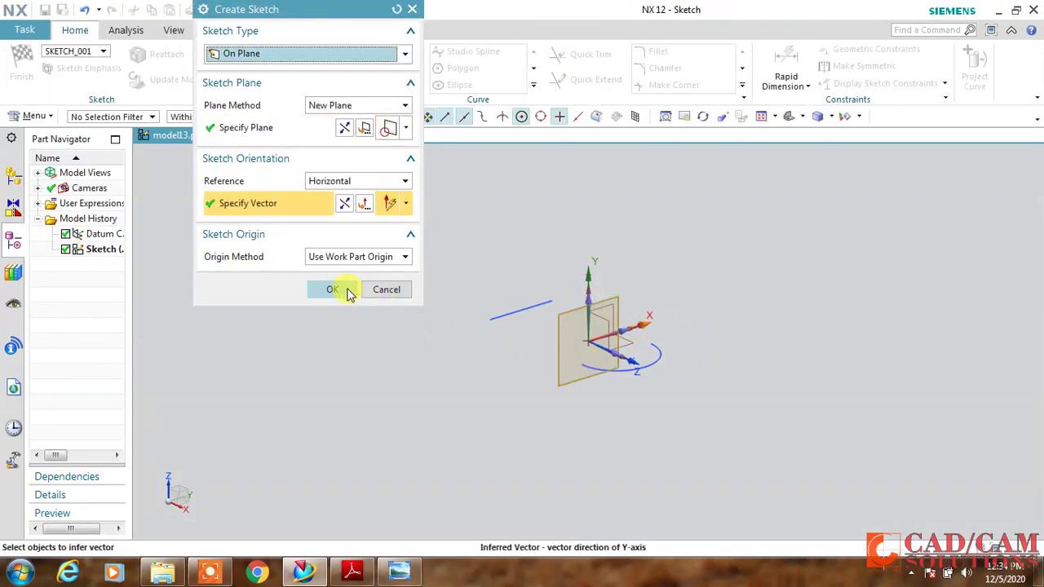
{"action": "left_click", "coordinate": [335, 290]}
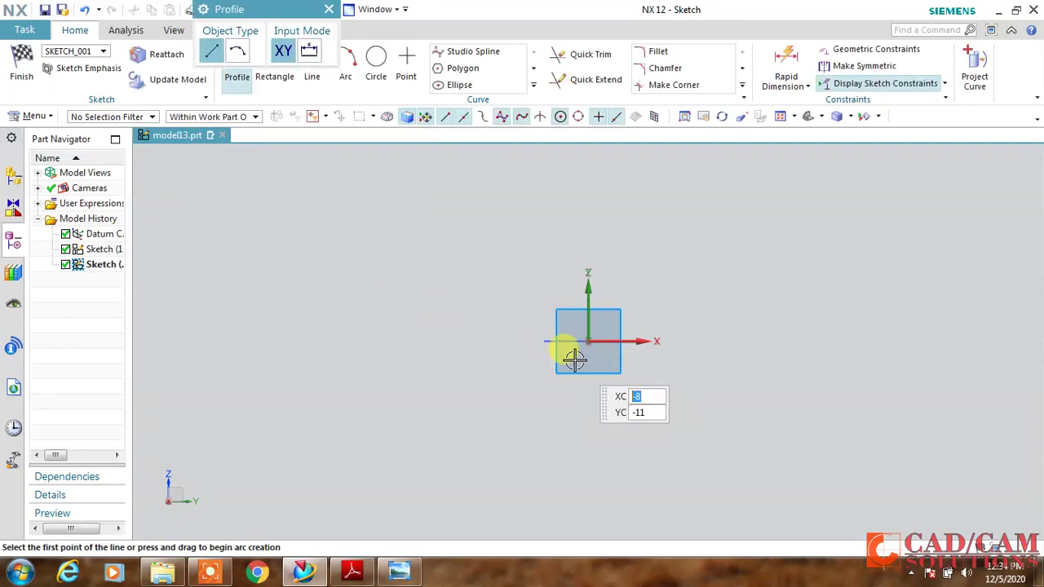
Sketch a three-point arc of about 31 mm radius bulging upward over the origin, spanning both sides of the vertical axis
{"action": "left_click", "coordinate": [346, 63]}
{"action": "left_click", "coordinate": [506, 290]}
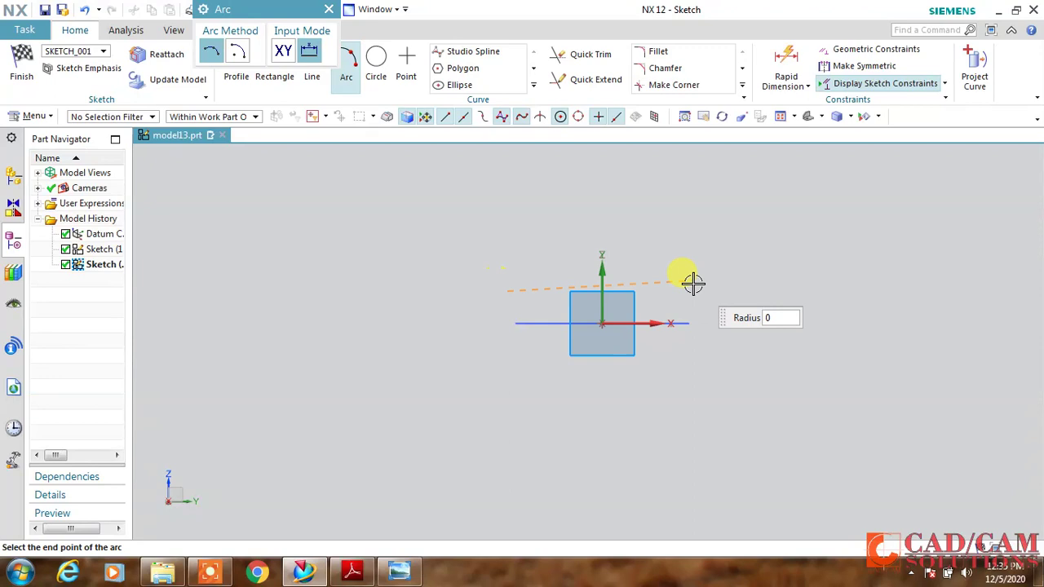
{"action": "left_click", "coordinate": [692, 290]}
{"action": "left_click", "coordinate": [634, 215]}
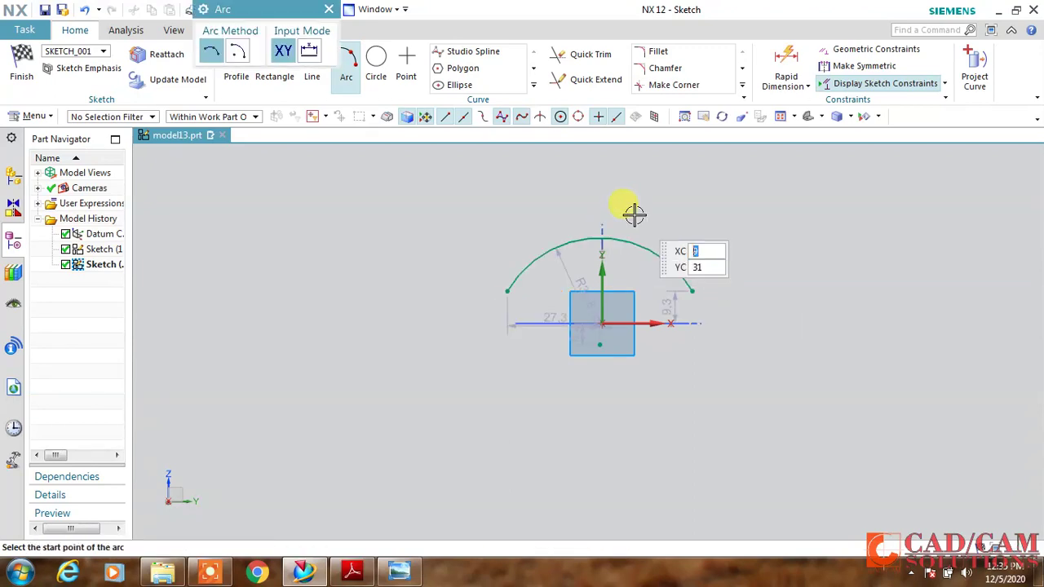
{"action": "key", "text": "Escape"}
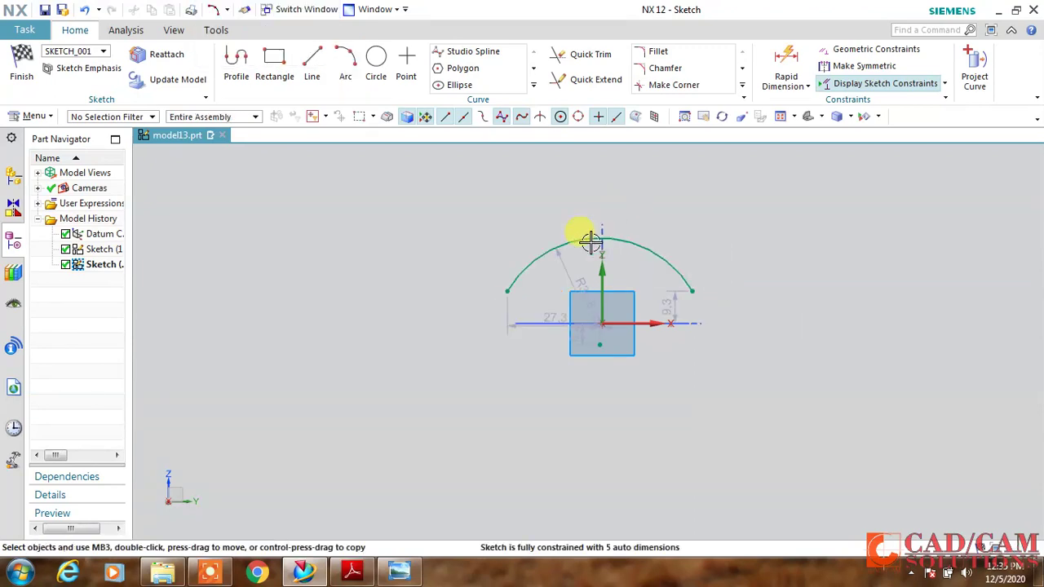
Set the new arc's radius to 65 mm
{"action": "double_click", "coordinate": [562, 217]}
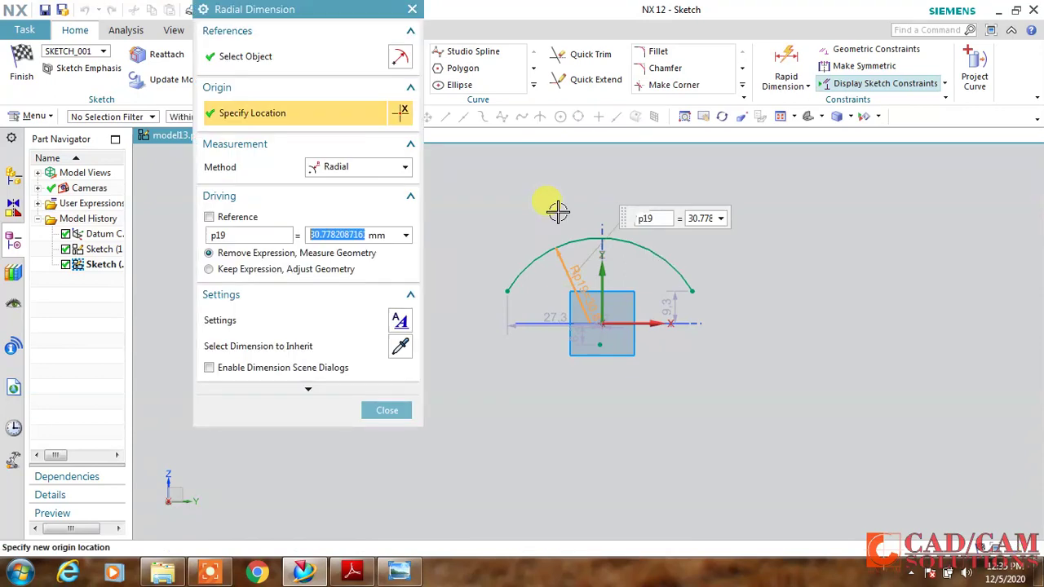
{"action": "key", "text": "Return"}
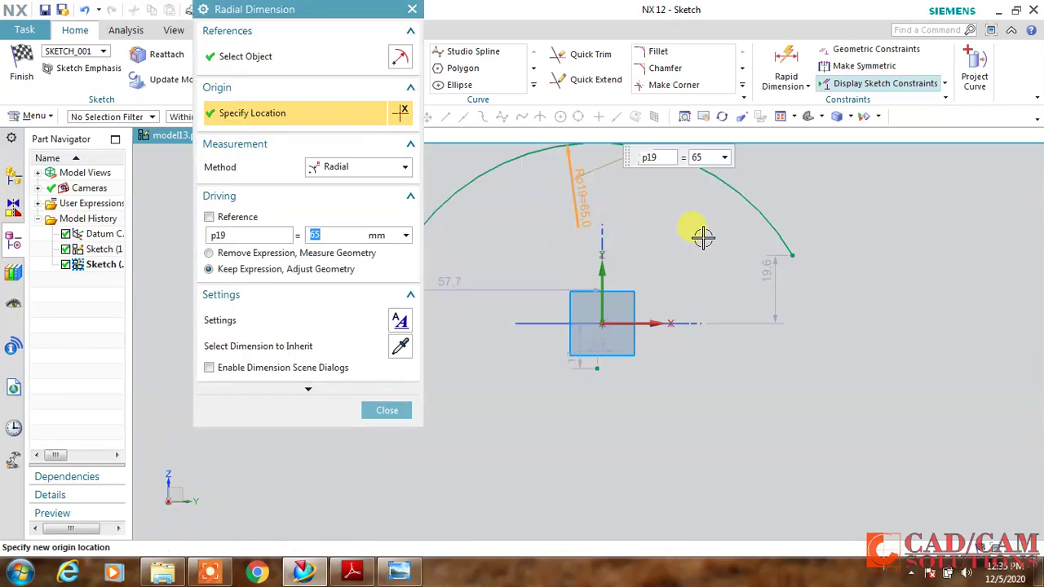
{"action": "middle_click", "coordinate": [700, 235]}
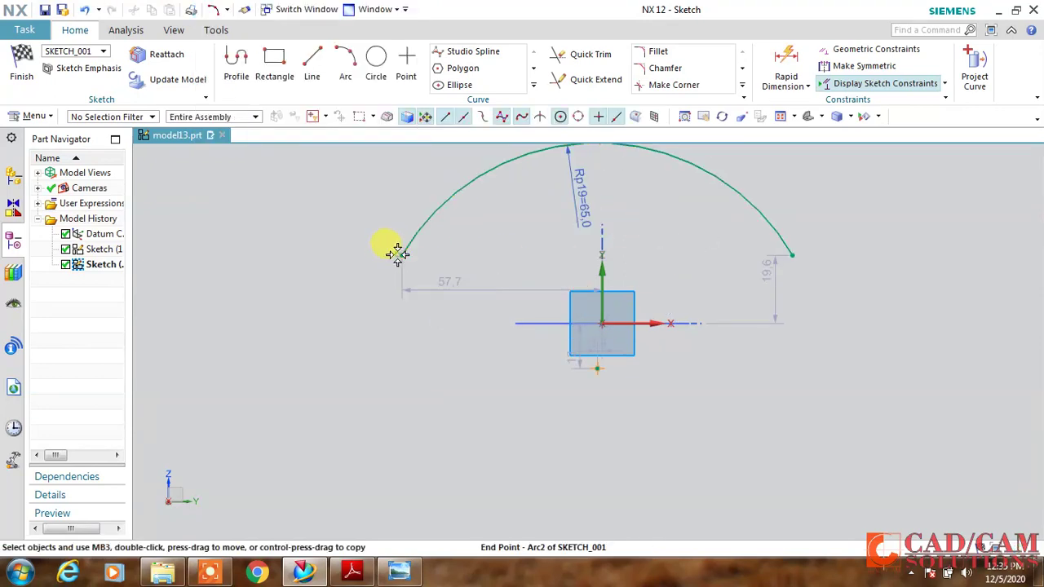
Align the arc's two endpoints horizontally and constrain its center point onto the vertical sketch axis
{"action": "left_click", "coordinate": [399, 253]}
{"action": "left_click", "coordinate": [790, 257]}
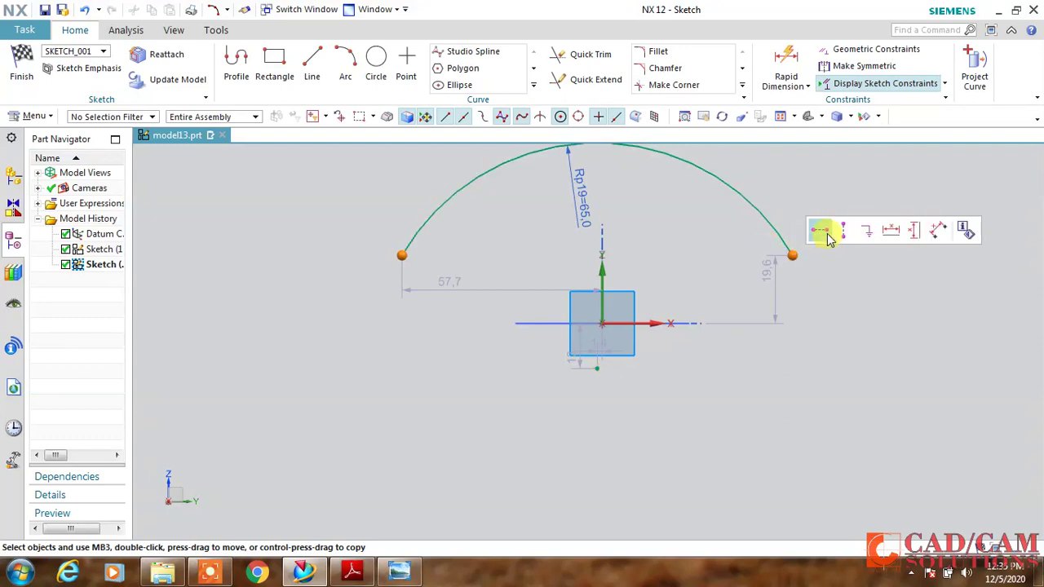
{"action": "left_click", "coordinate": [822, 233]}
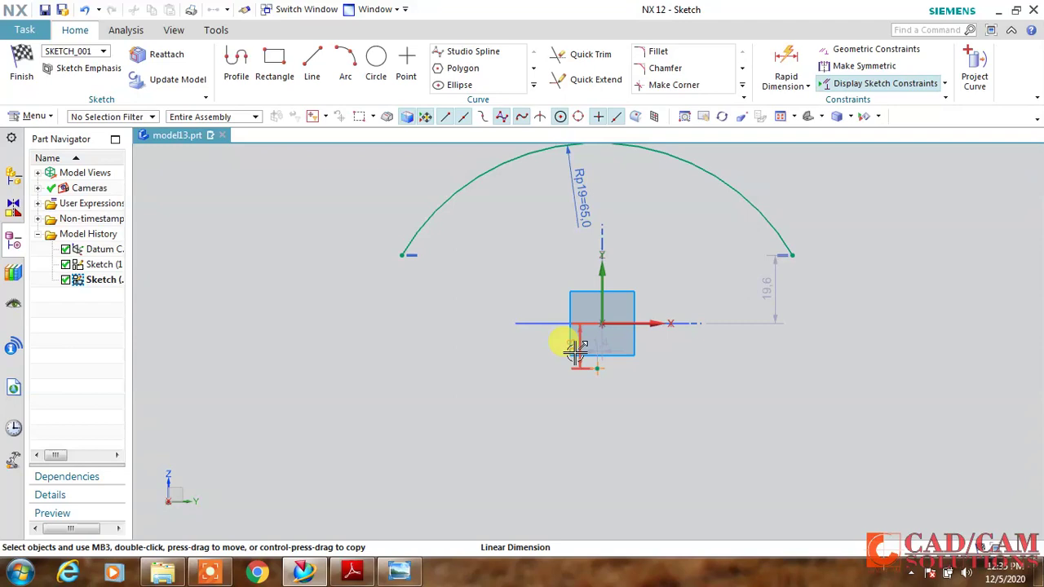
{"action": "left_click", "coordinate": [597, 367]}
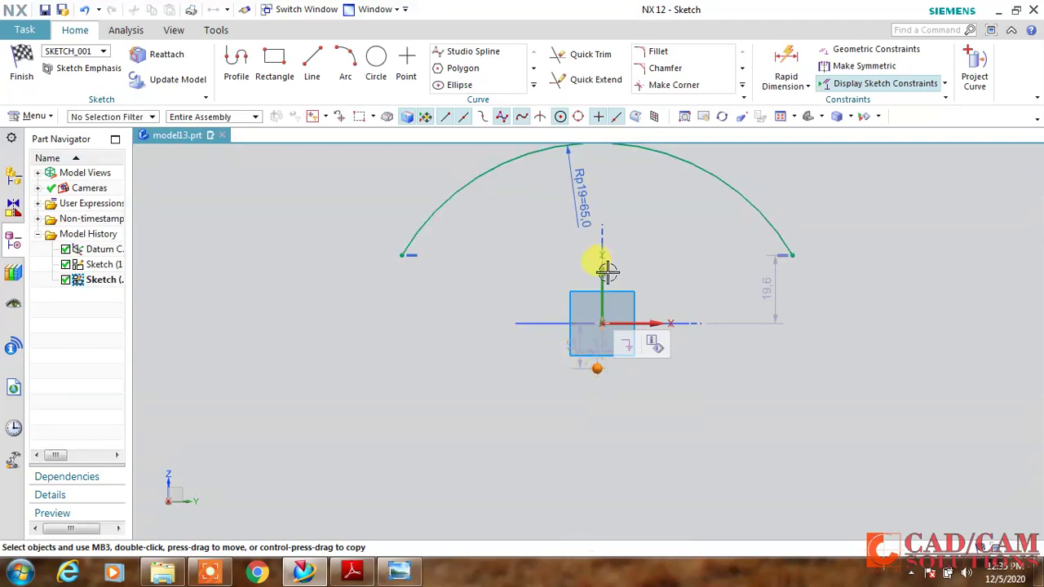
{"action": "left_click", "coordinate": [605, 272]}
{"action": "left_click", "coordinate": [640, 247]}
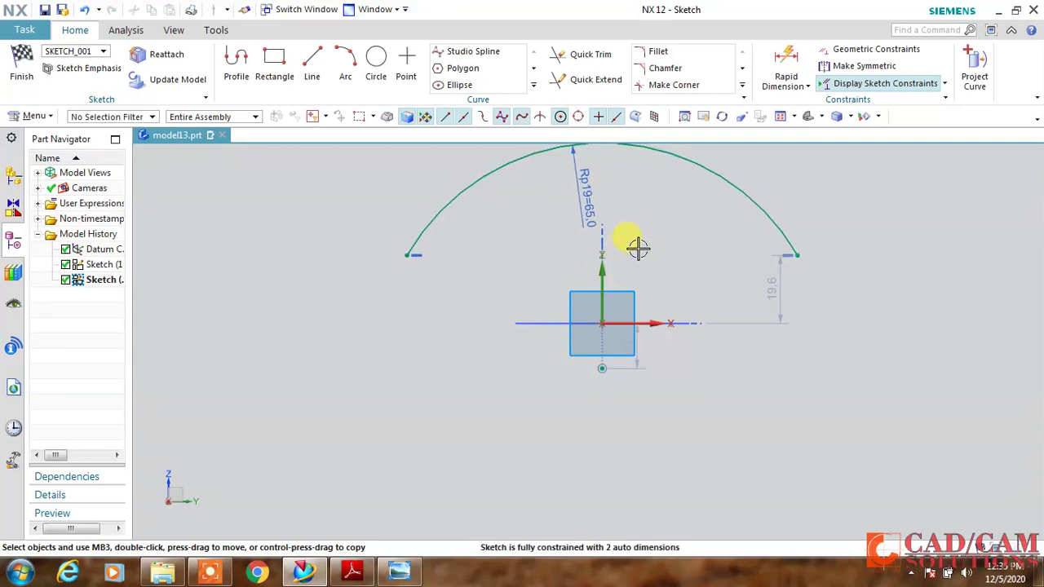
Set the arc center's distance below the horizontal sketch axis to 40 mm
{"action": "double_click", "coordinate": [636, 354]}
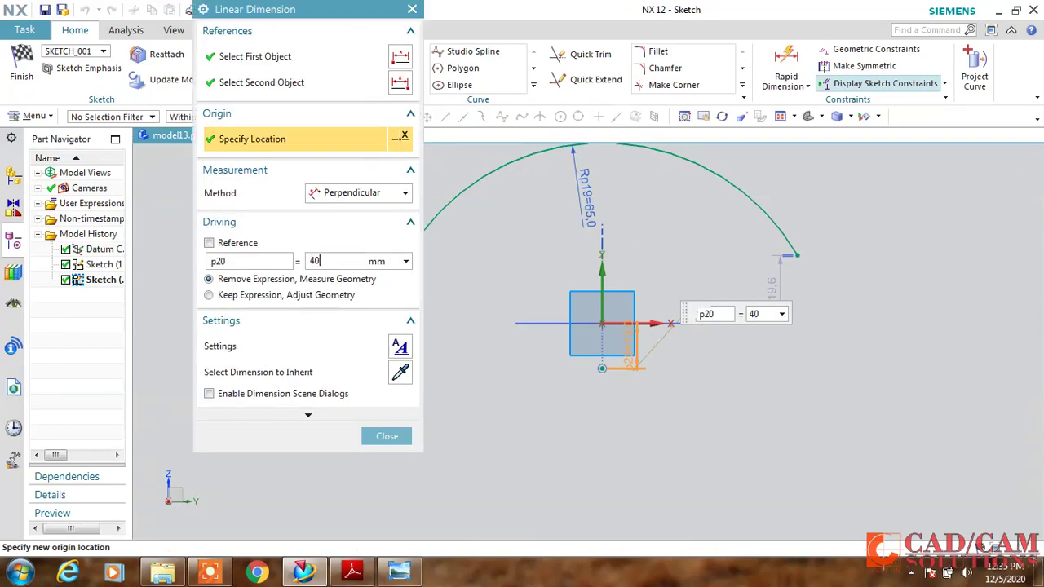
{"action": "key", "text": "Return"}
{"action": "middle_click", "coordinate": [737, 314]}
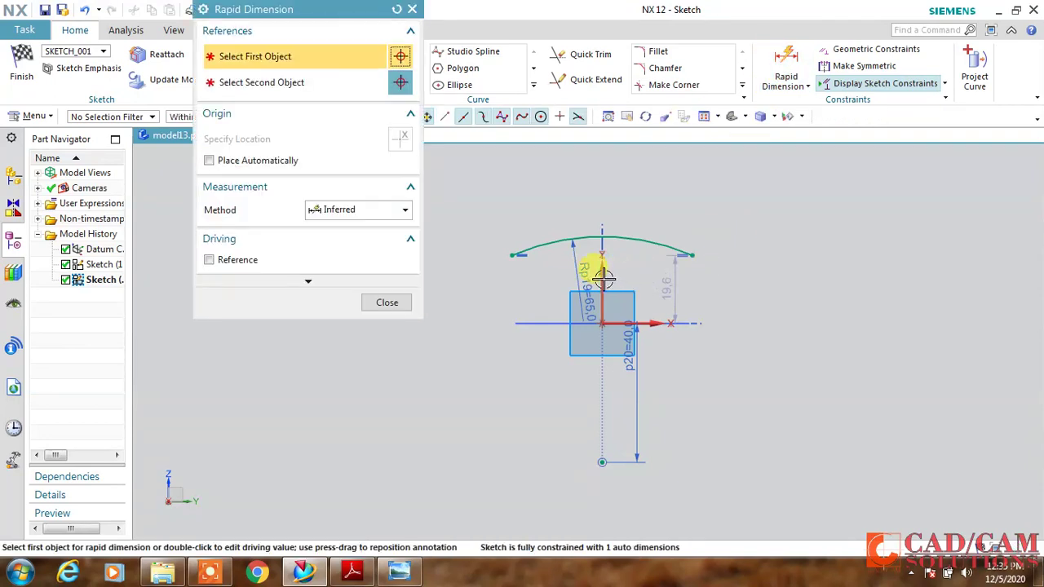
Dimension the arc's endpoint on the positive side at 30 mm from the vertical axis and finish the sketch
{"action": "left_click", "coordinate": [640, 277]}
{"action": "left_click", "coordinate": [685, 257]}
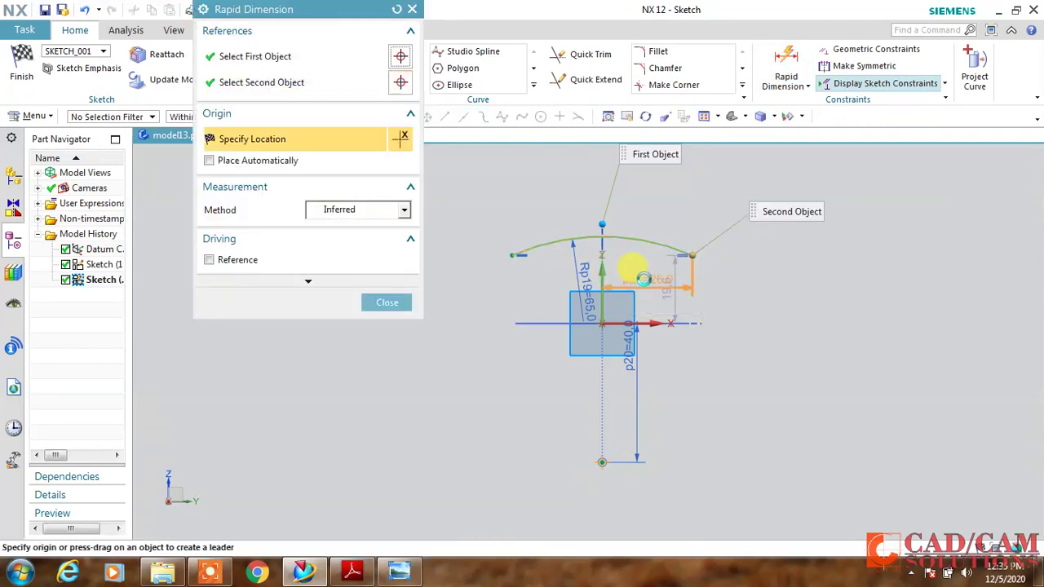
{"action": "left_click", "coordinate": [632, 209]}
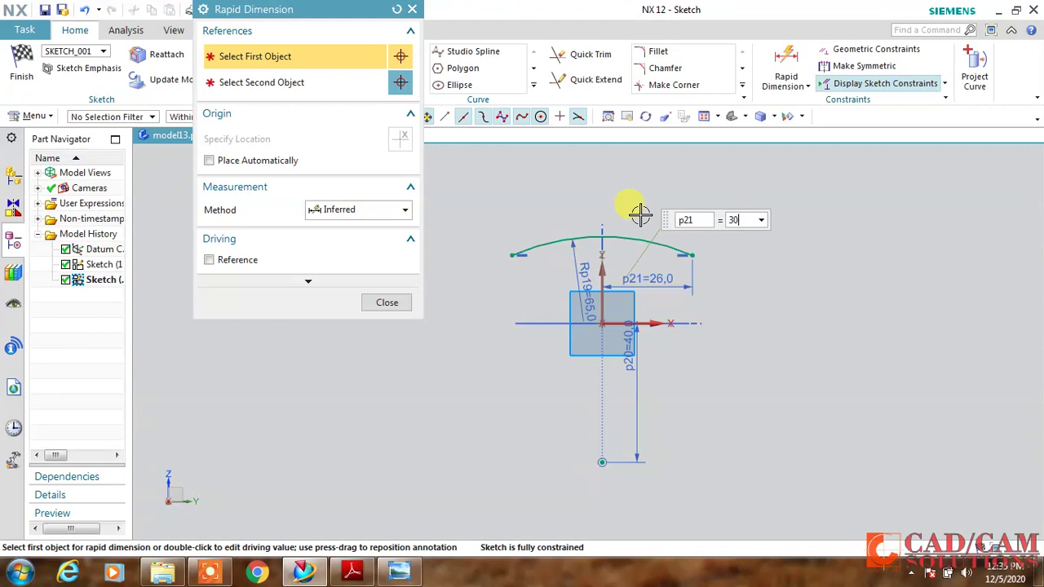
{"action": "left_click", "coordinate": [400, 302]}
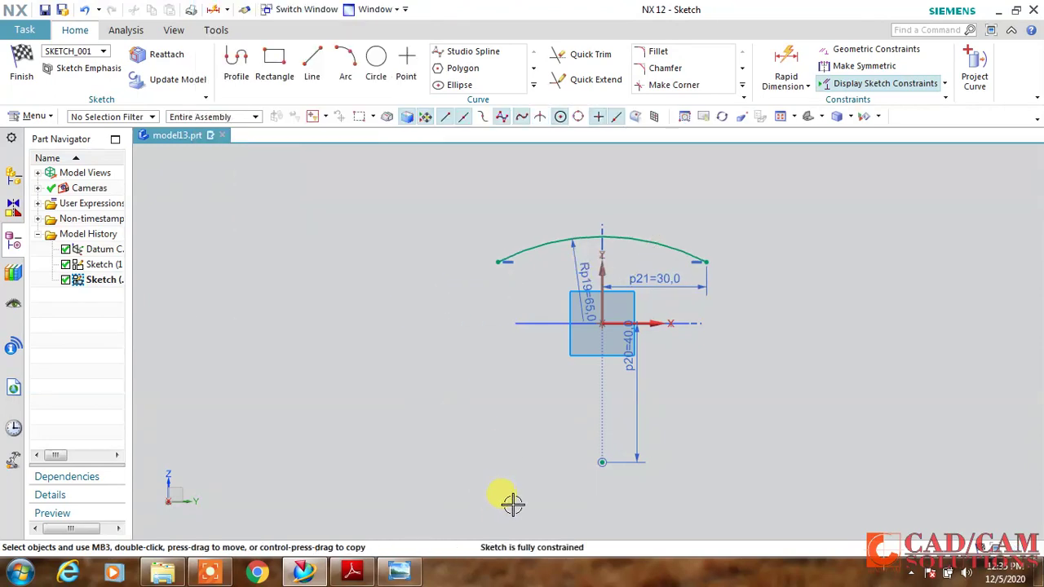
{"action": "left_click", "coordinate": [23, 67]}
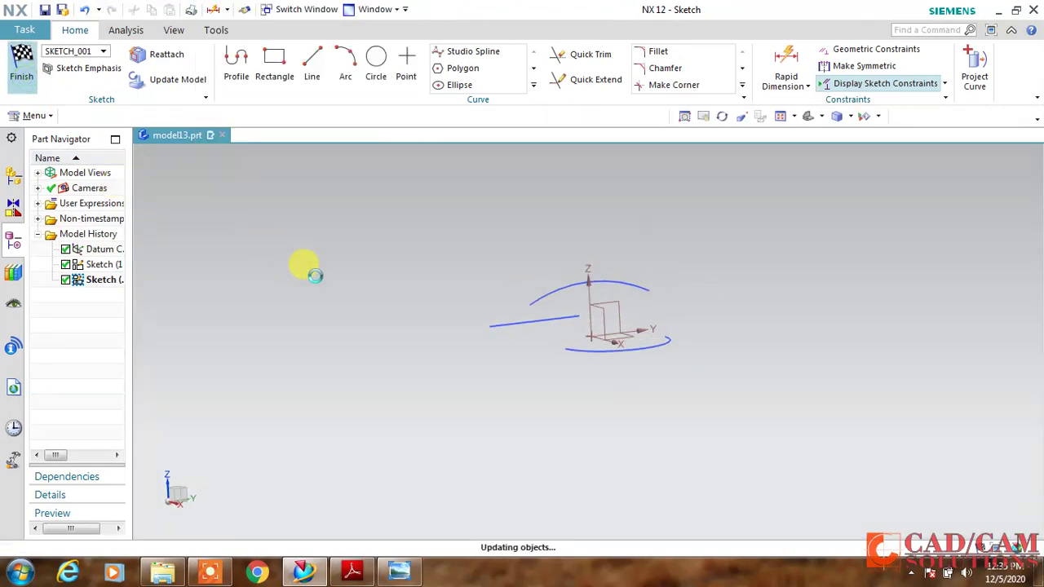
Start a new sketch on the XZ plane with X as horizontal reference and the sketch's vertical axis pointing up
{"action": "mouse_move", "coordinate": [425, 342]}
{"action": "middle_mouse_down"}
{"action": "mouse_move", "coordinate": [459, 322]}
{"action": "mouse_move", "coordinate": [434, 336]}
{"action": "middle_mouse_up"}
{"action": "middle_click_drag", "start_coordinate": [597, 333], "coordinate": [514, 281]}
{"action": "left_click", "coordinate": [70, 70]}
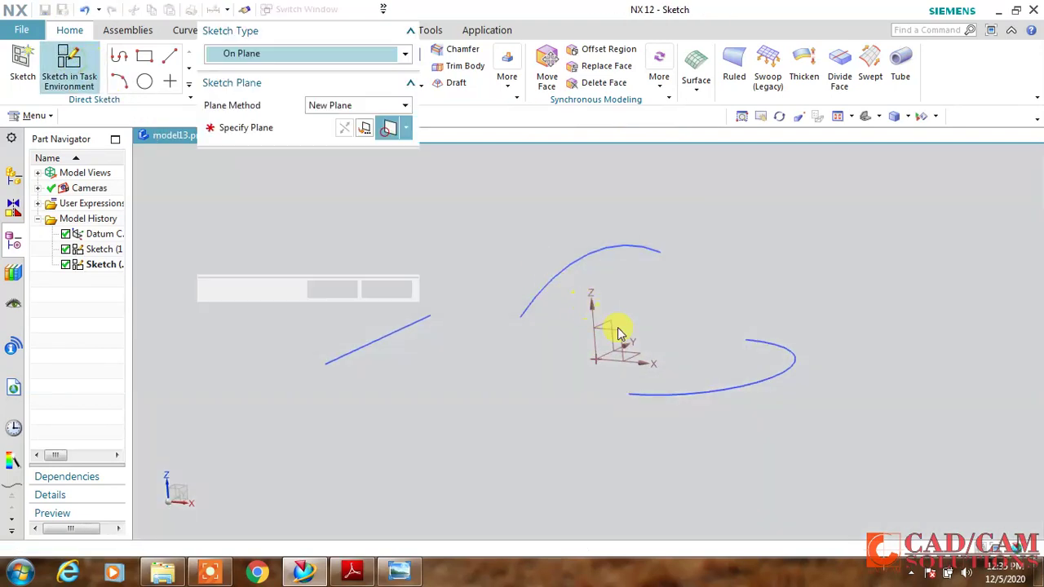
{"action": "left_click", "coordinate": [622, 334]}
{"action": "left_click", "coordinate": [595, 371]}
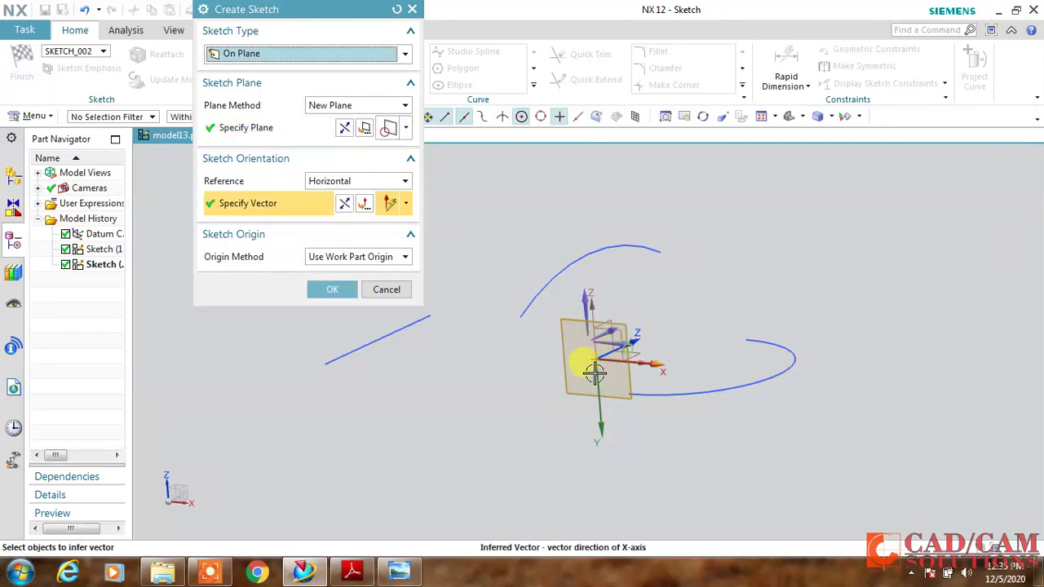
{"action": "left_click", "coordinate": [368, 129]}
{"action": "left_click", "coordinate": [346, 289]}
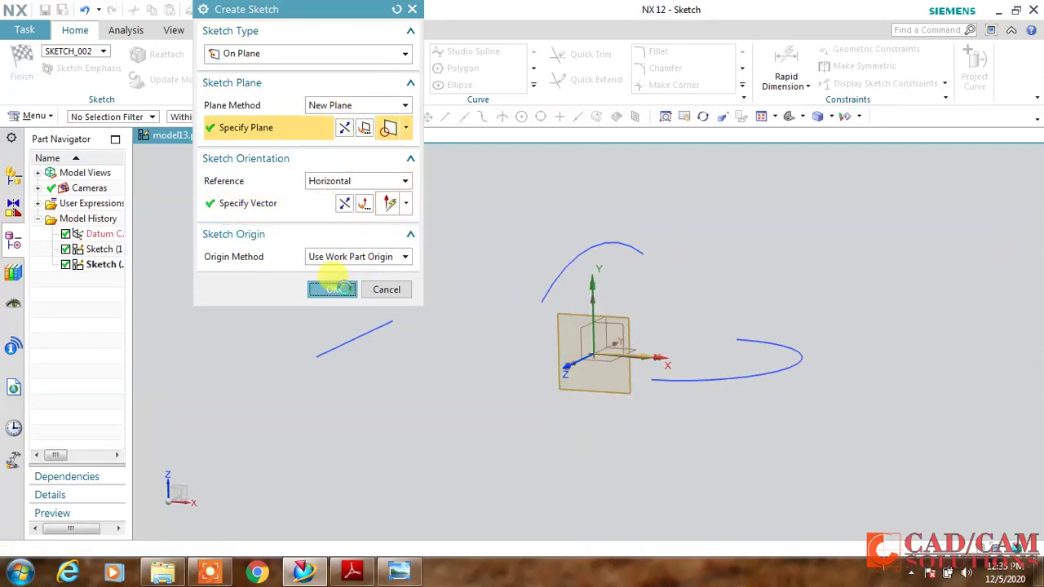
Sketch a three-point arc from the straight line's midpoint to the XY arc's apex, passing through the YZ arc's crown, and finish the sketch
{"action": "left_click", "coordinate": [345, 59]}
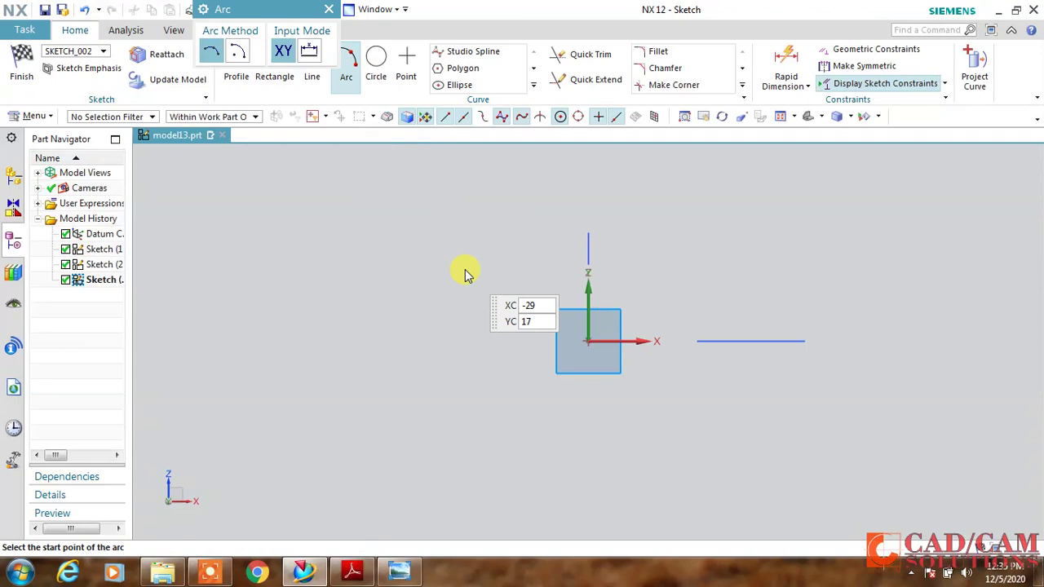
{"action": "middle_click_drag", "start_coordinate": [463, 276], "coordinate": [451, 292]}
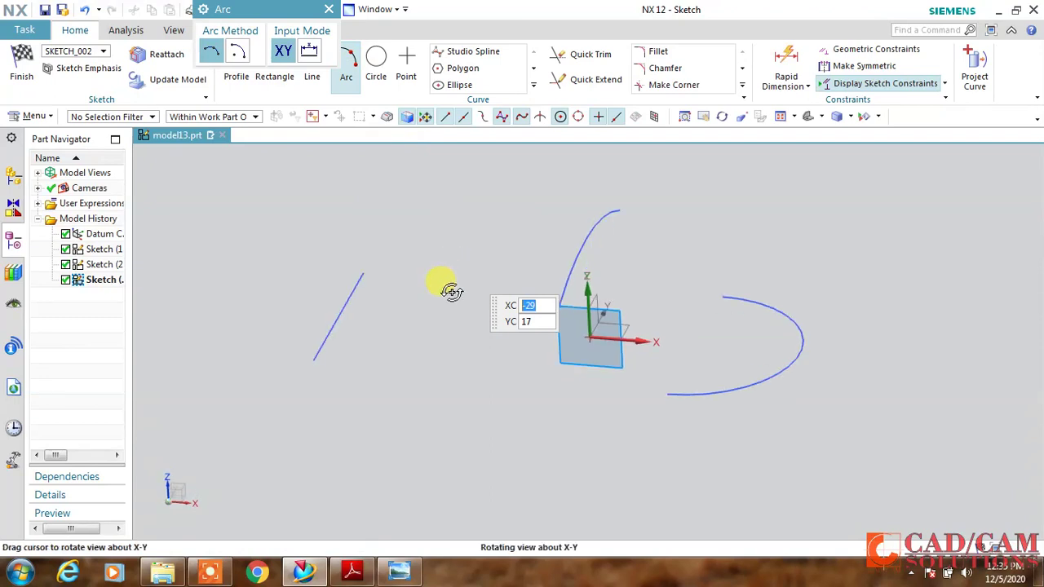
{"action": "left_click", "coordinate": [339, 313]}
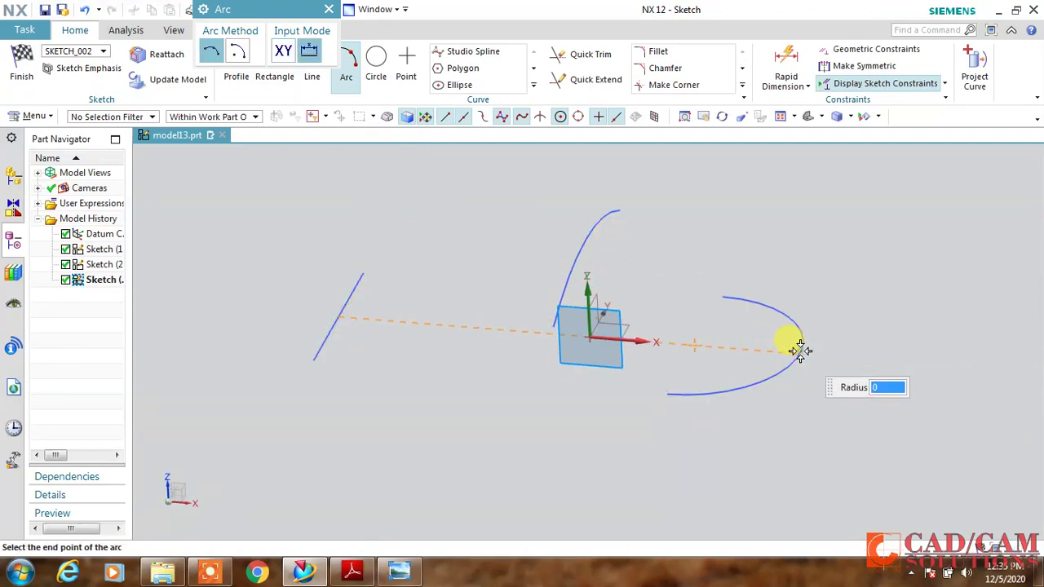
{"action": "left_click", "coordinate": [800, 351]}
{"action": "left_click", "coordinate": [591, 238]}
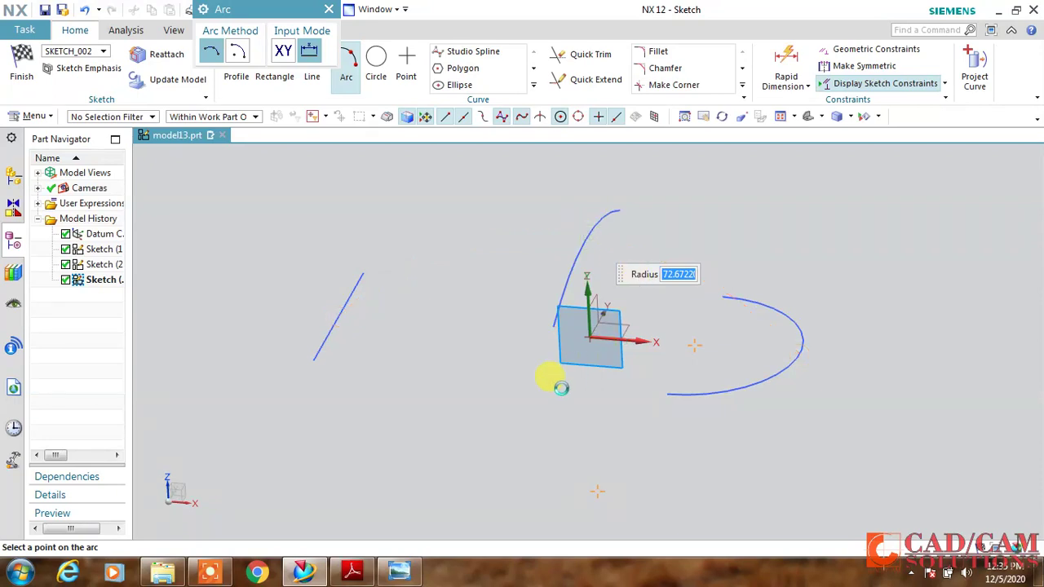
{"action": "middle_click", "coordinate": [478, 422]}
{"action": "mouse_move", "coordinate": [478, 421]}
{"action": "middle_mouse_down"}
{"action": "mouse_move", "coordinate": [469, 401]}
{"action": "mouse_move", "coordinate": [469, 411]}
{"action": "middle_mouse_up"}
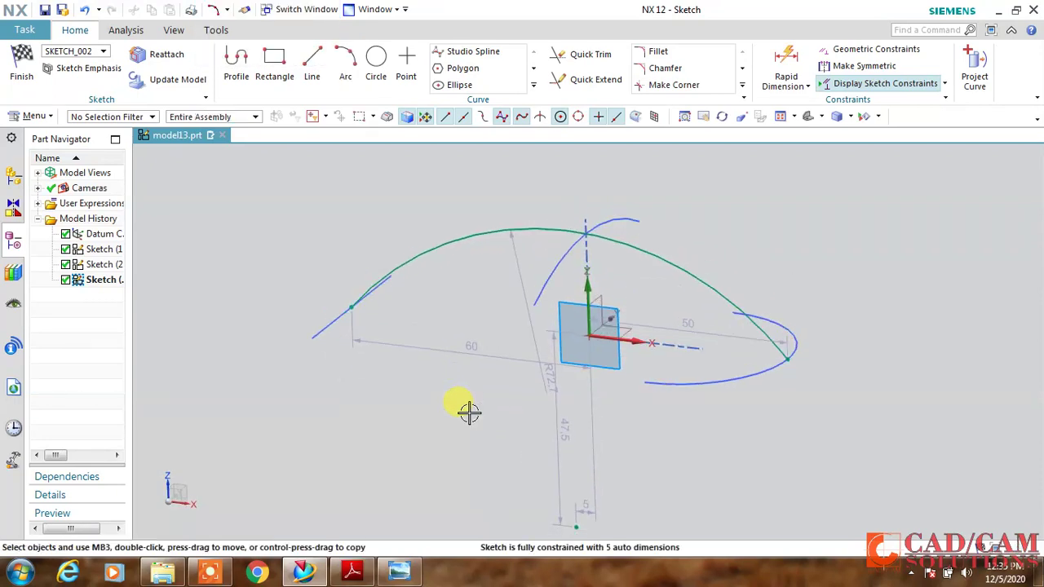
{"action": "left_click", "coordinate": [21, 67]}
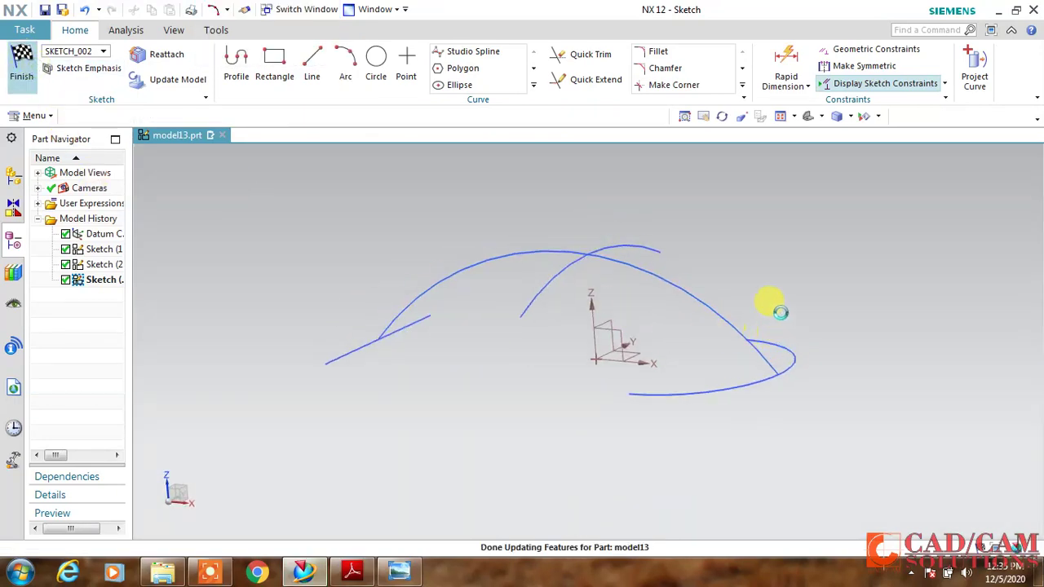
{"action": "middle_click_drag", "start_coordinate": [779, 308], "coordinate": [715, 303]}
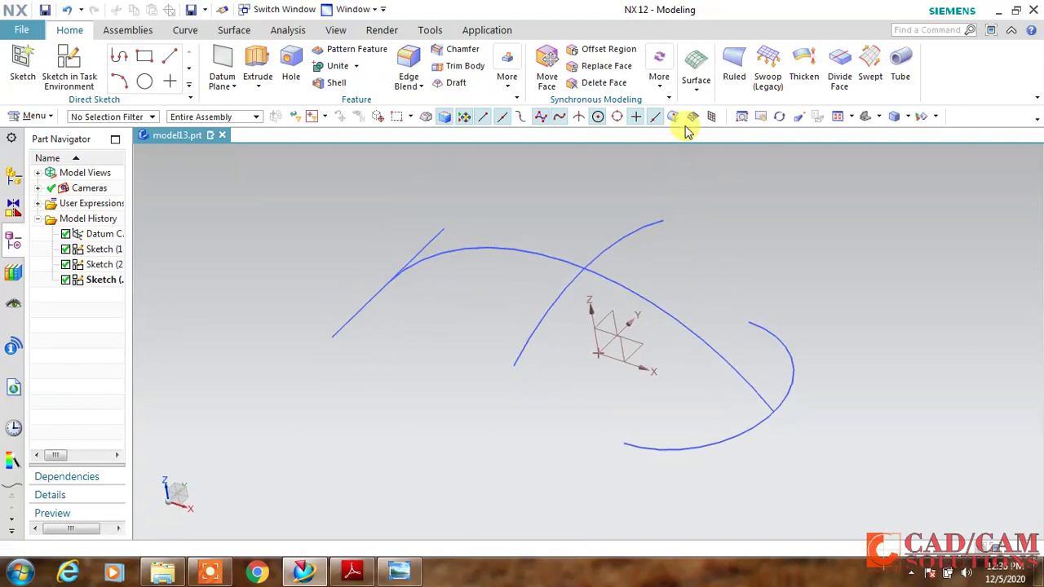
Start a Studio Surface and add the straight line, the YZ arc and the XY arc as three separate section curves
{"action": "left_click", "coordinate": [697, 73]}
{"action": "left_click", "coordinate": [837, 147]}
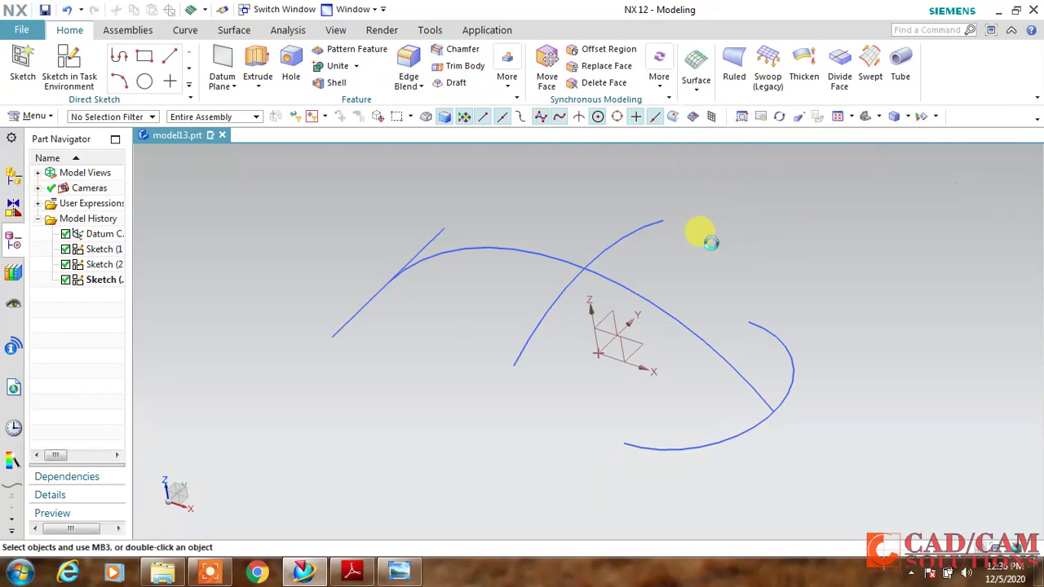
{"action": "left_click_drag", "start_coordinate": [326, 16], "coordinate": [209, 19]}
{"action": "left_click", "coordinate": [358, 320]}
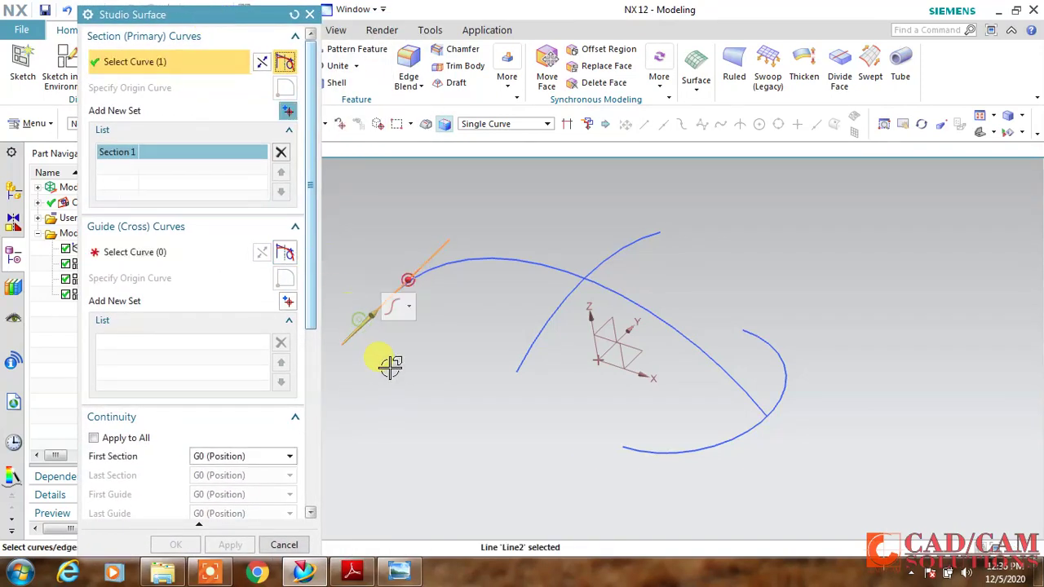
{"action": "left_click", "coordinate": [287, 110]}
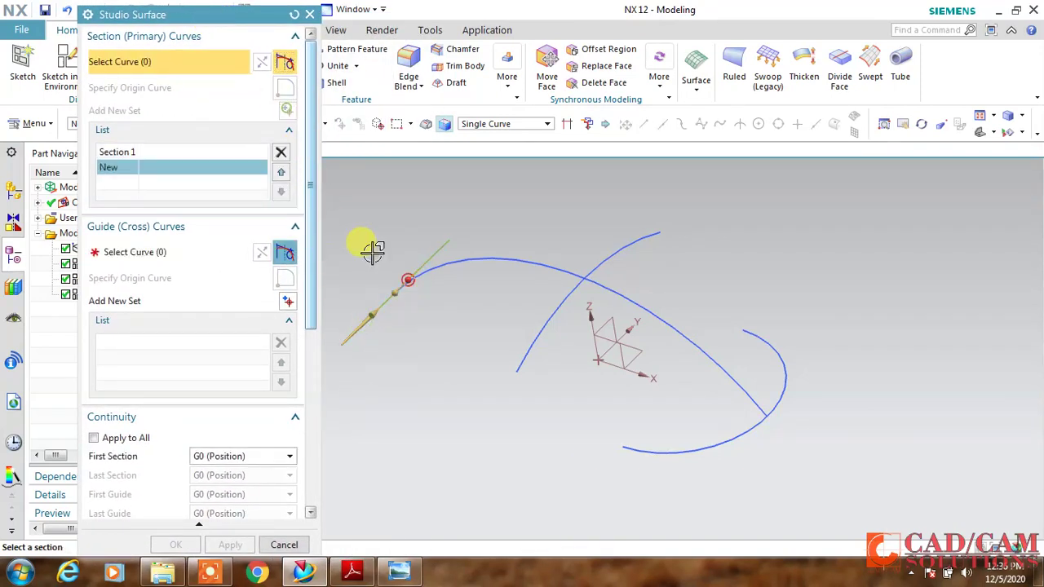
{"action": "left_click", "coordinate": [523, 353]}
{"action": "left_click", "coordinate": [288, 110]}
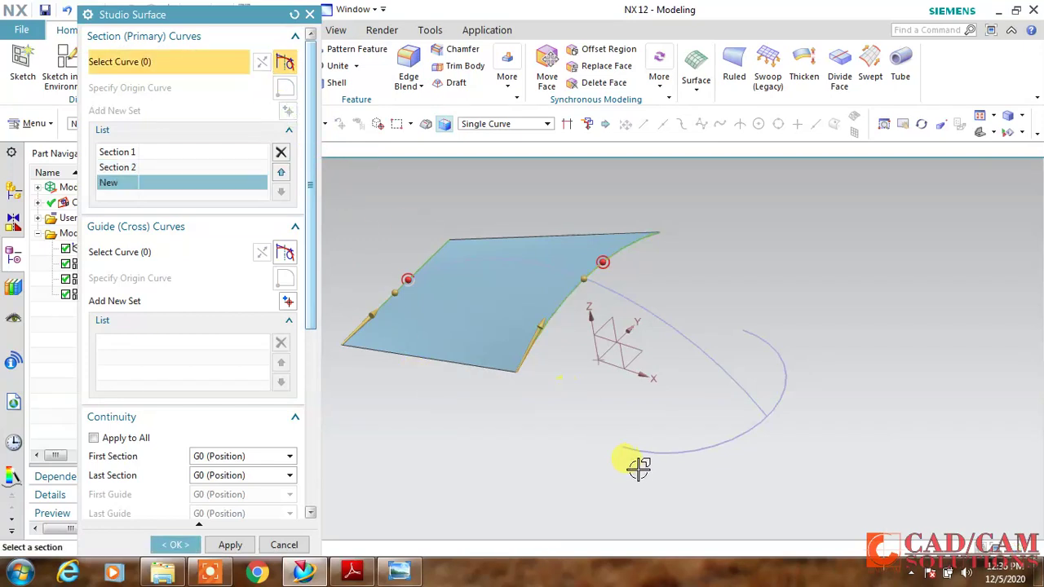
{"action": "left_click", "coordinate": [635, 450]}
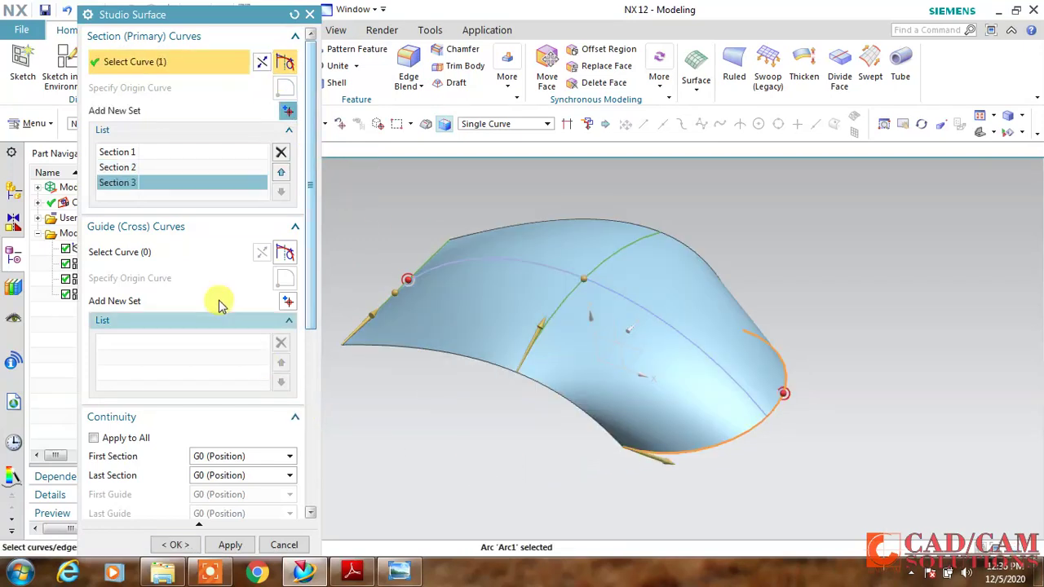
Add the XZ arc as the guide curve and create the Studio Surface
{"action": "left_click", "coordinate": [187, 258]}
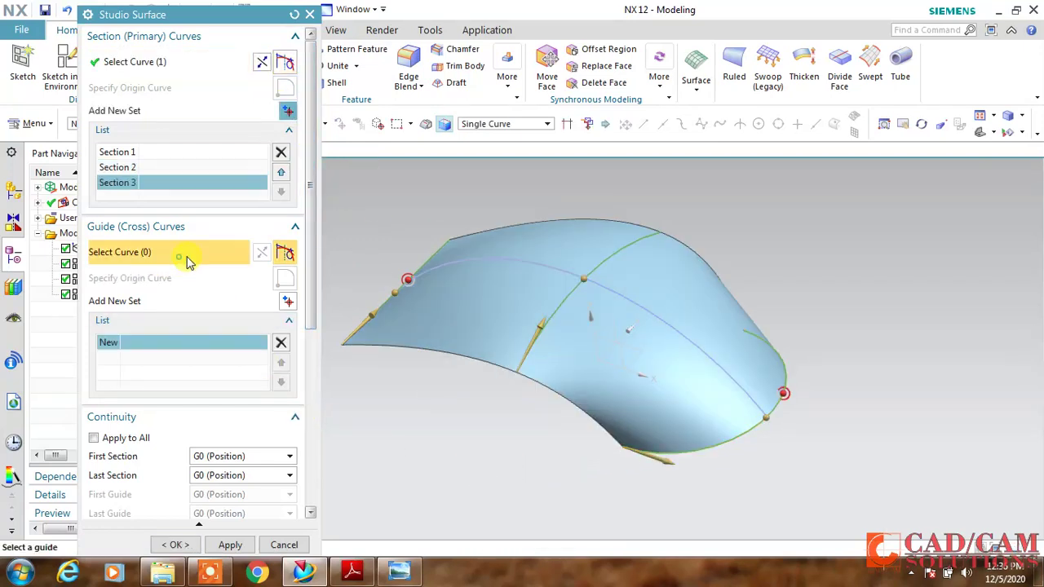
{"action": "left_click", "coordinate": [679, 340]}
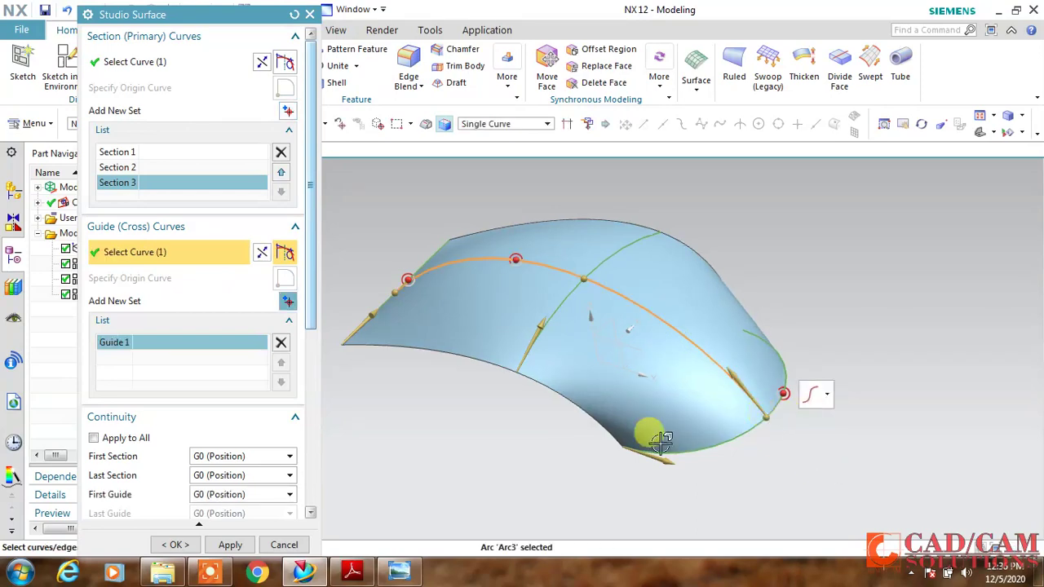
{"action": "left_click", "coordinate": [177, 545]}
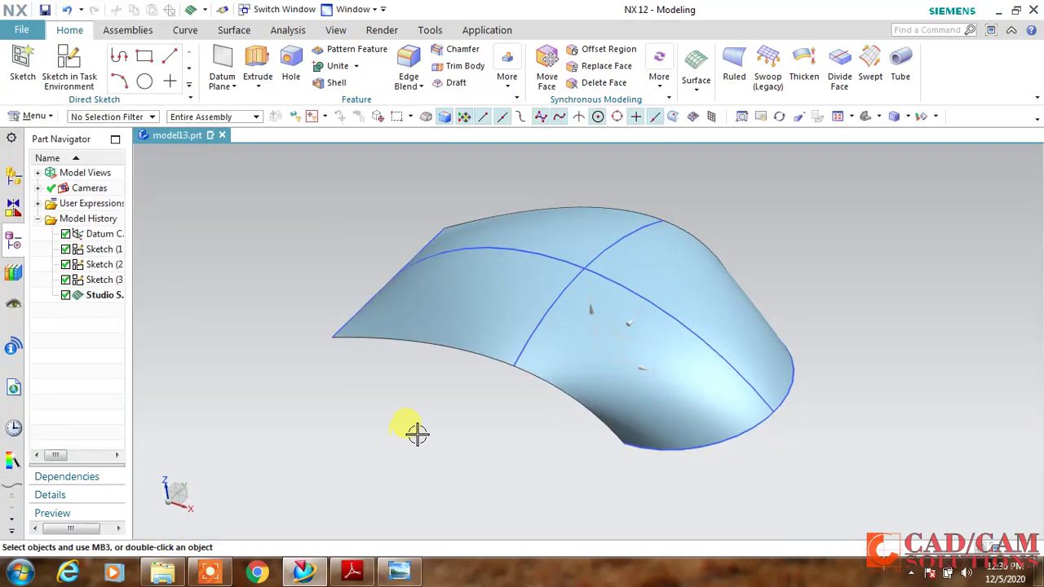
Start a new sketch on the XY plane of the datum coordinate system with horizontal reference orientation
{"action": "middle_click_drag", "start_coordinate": [416, 431], "coordinate": [442, 441]}
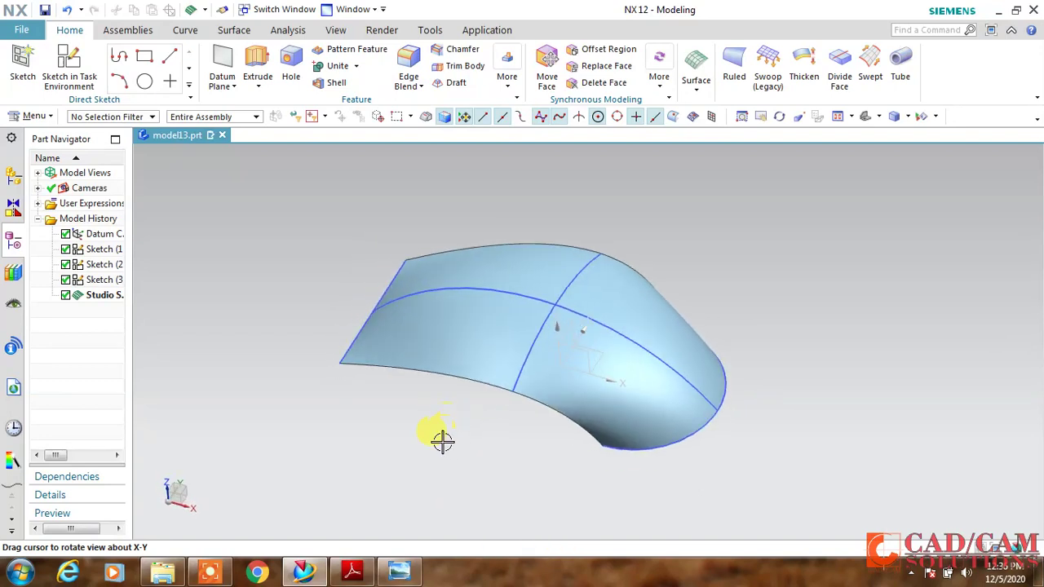
{"action": "left_click", "coordinate": [91, 83]}
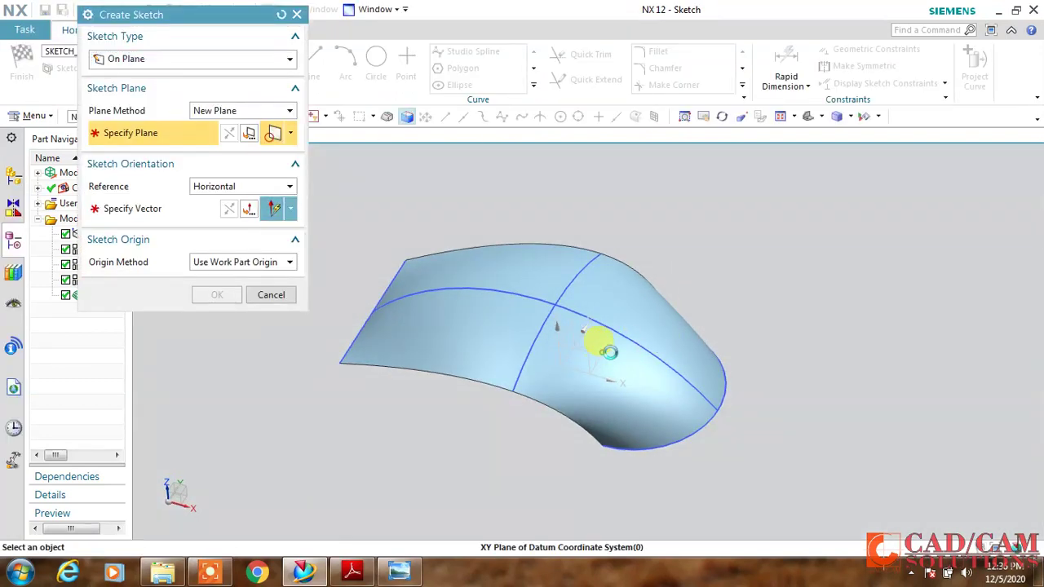
{"action": "left_click", "coordinate": [605, 353]}
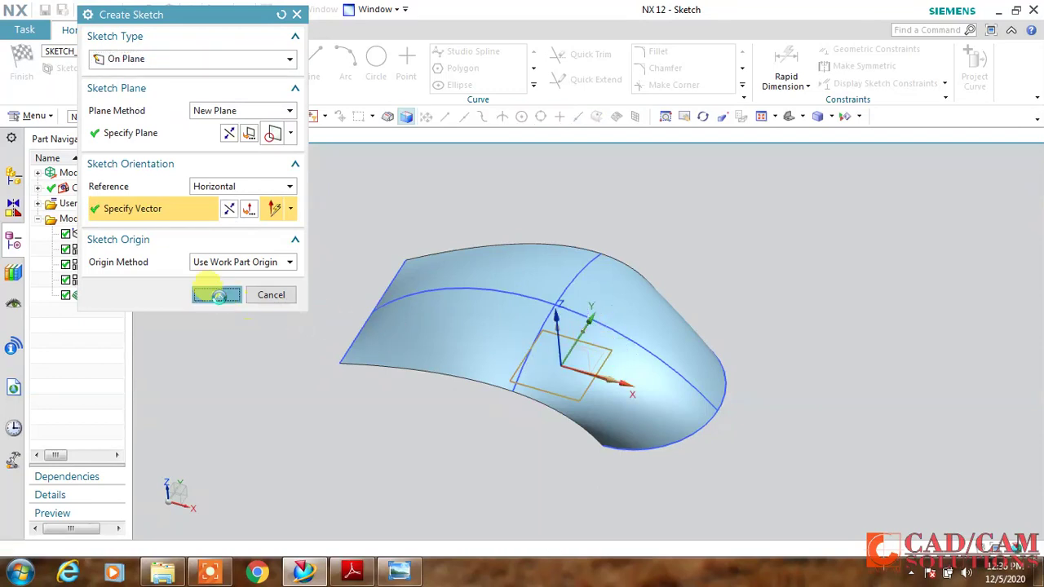
{"action": "left_click", "coordinate": [217, 295]}
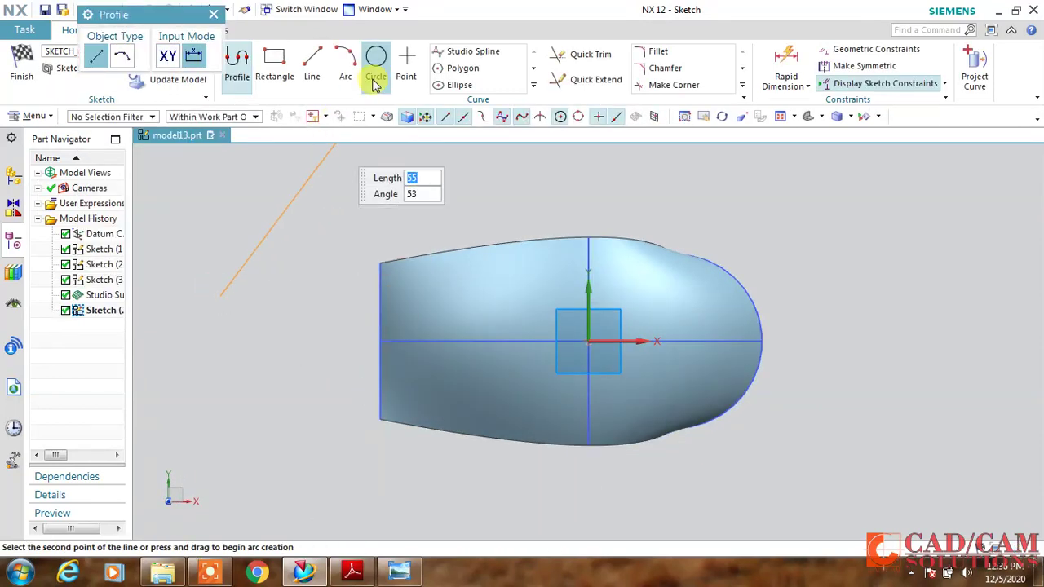
Sketch a circle about 38 mm in diameter, centred on the horizontal axis on the positive X side
{"action": "left_click", "coordinate": [376, 62]}
{"action": "left_click", "coordinate": [665, 341]}
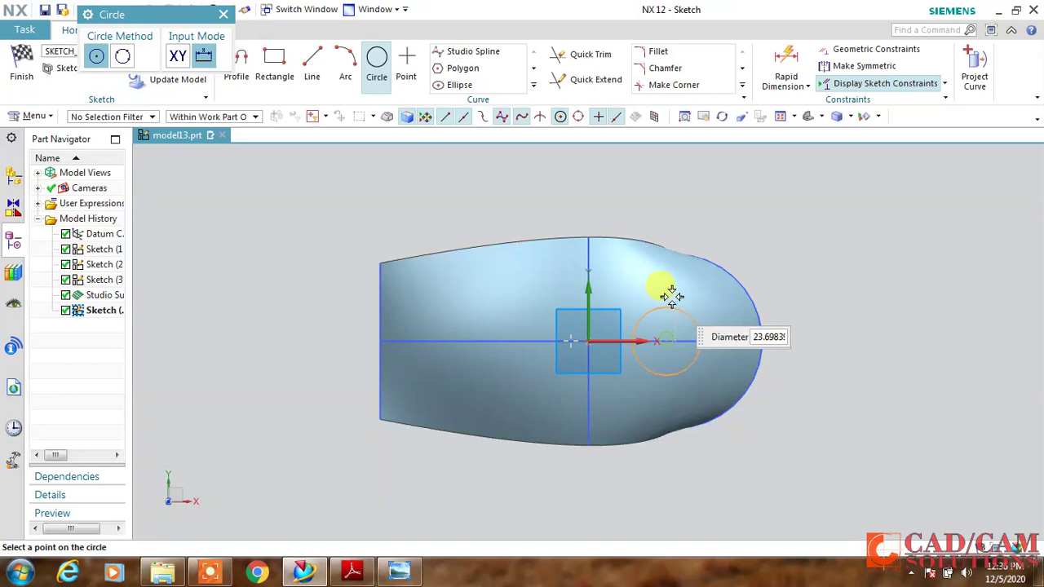
{"action": "left_click", "coordinate": [670, 272]}
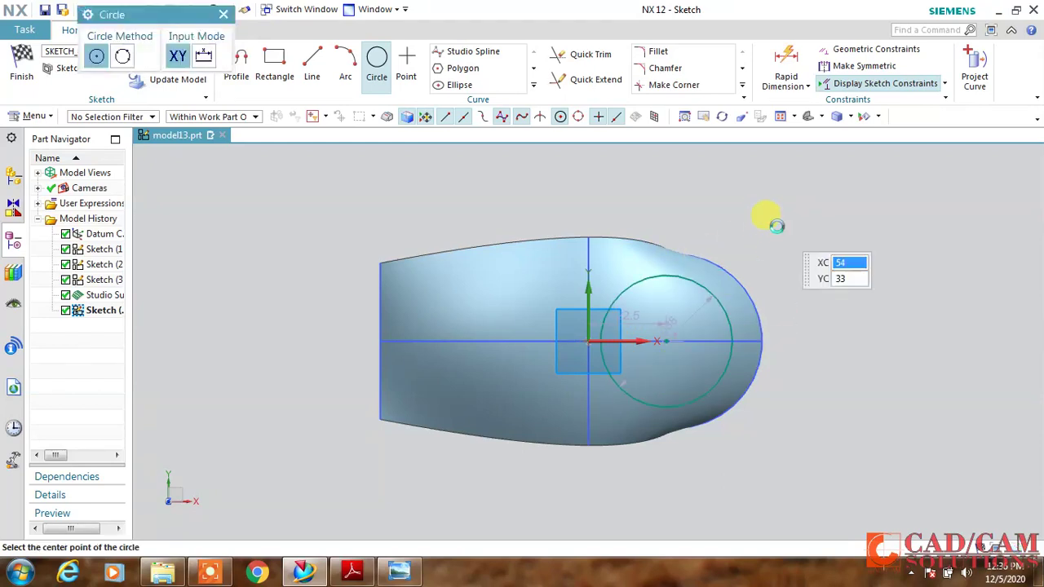
{"action": "key", "text": "Escape"}
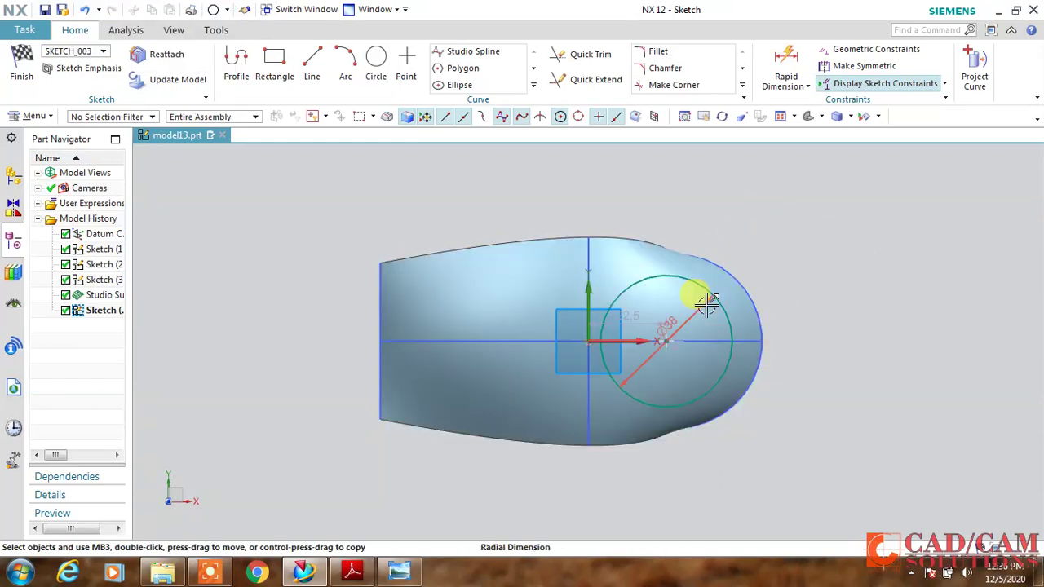
Set the circle's diameter to 54 mm and move the circle along the horizontal axis toward the origin
{"action": "double_click", "coordinate": [706, 304]}
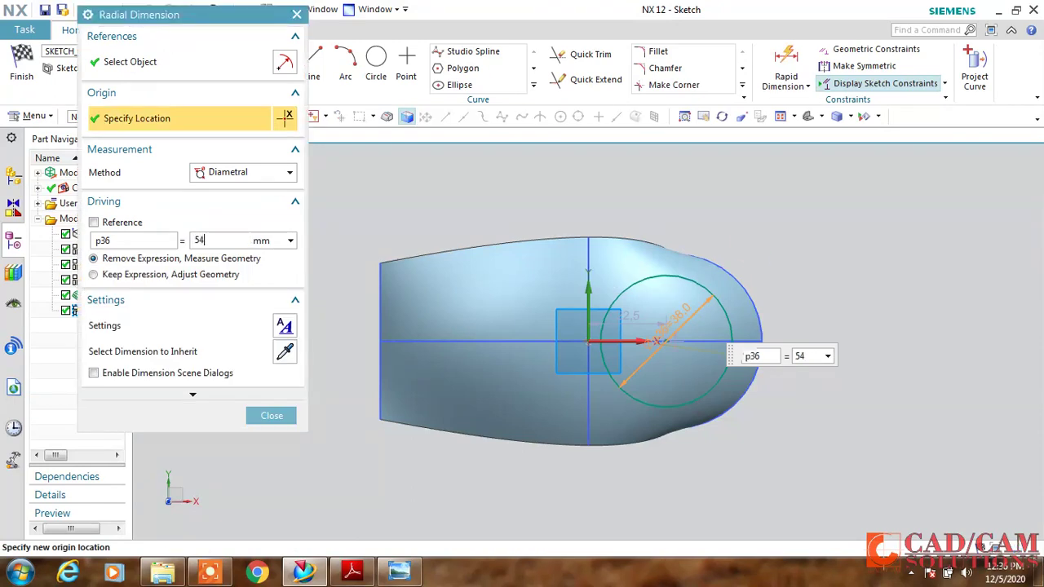
{"action": "key", "text": "Return"}
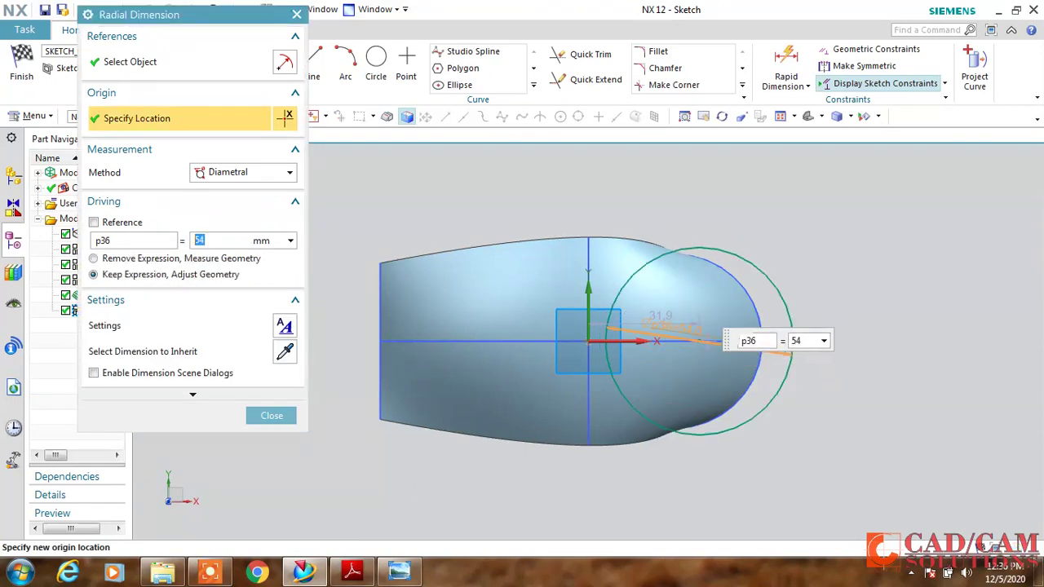
{"action": "middle_click", "coordinate": [796, 232]}
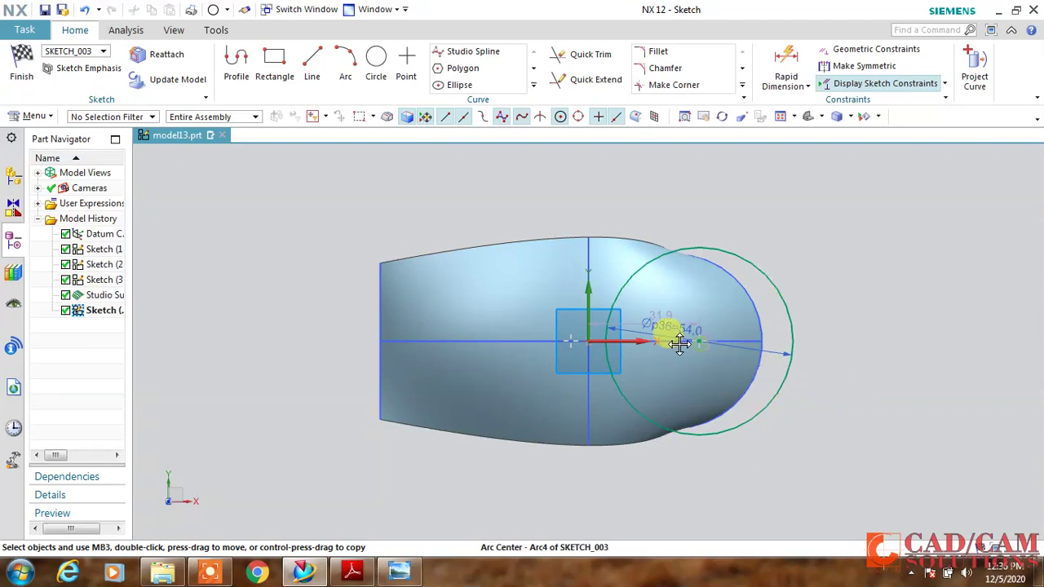
{"action": "mouse_move", "coordinate": [679, 343]}
{"action": "left_mouse_down"}
{"action": "mouse_move", "coordinate": [625, 340]}
{"action": "mouse_move", "coordinate": [634, 341]}
{"action": "left_mouse_up"}
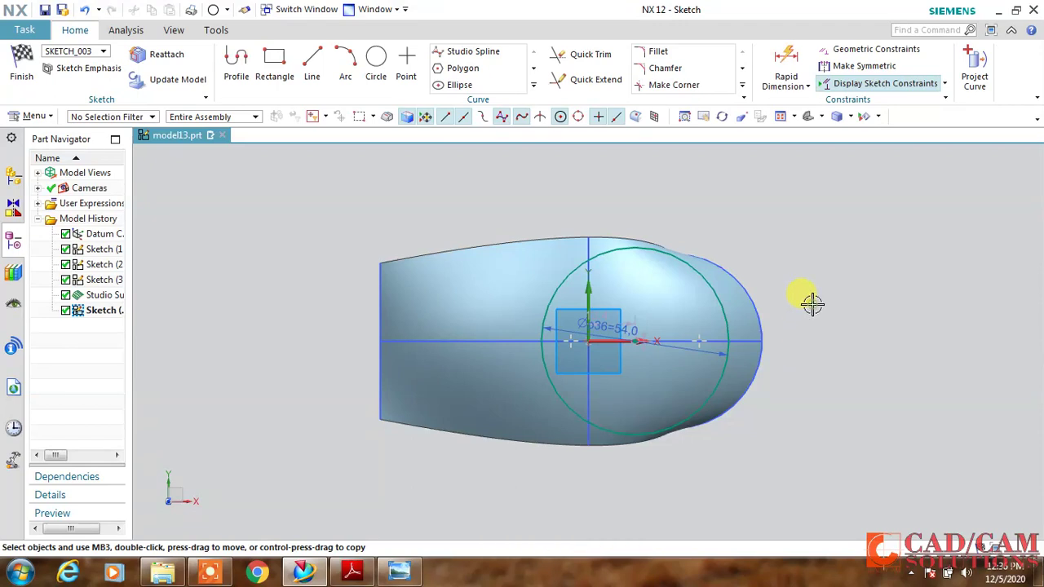
Sketch a vertical line about 36 mm long near the surface's straight edge, about 53 mm from the vertical axis
{"action": "left_click", "coordinate": [312, 65]}
{"action": "left_click", "coordinate": [405, 279]}
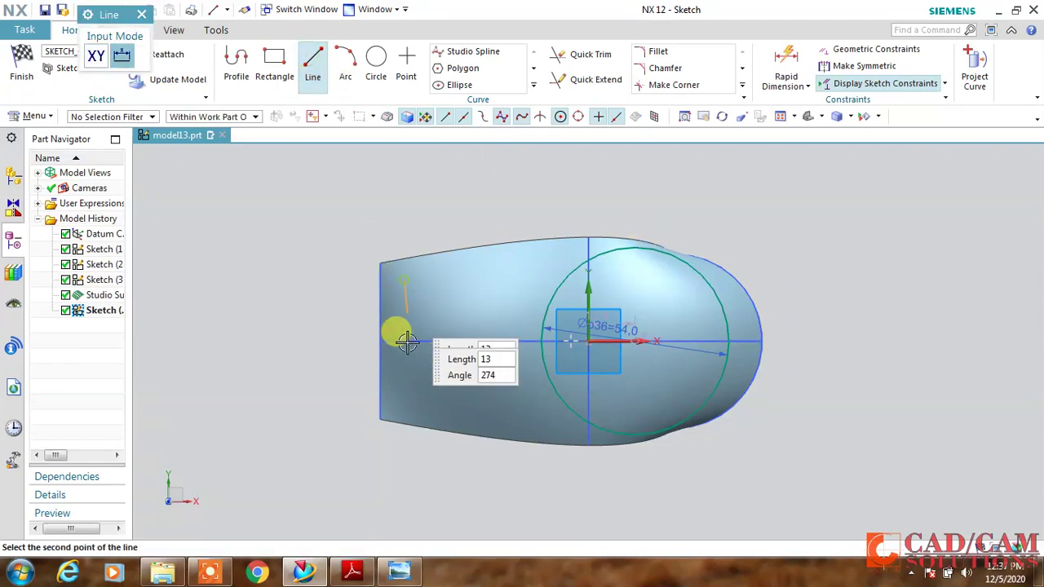
{"action": "left_click", "coordinate": [404, 400]}
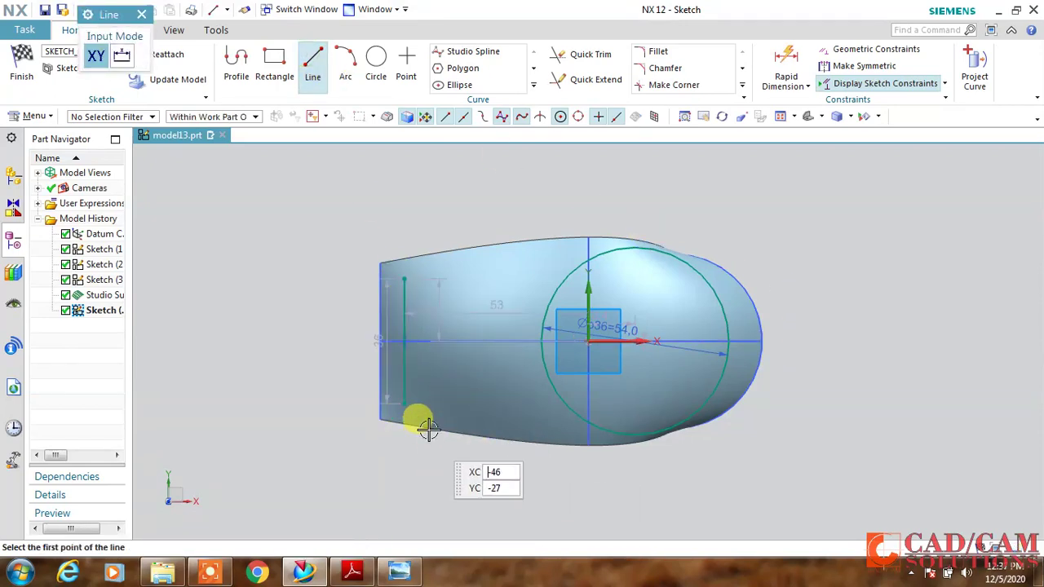
Sketch two lines about 63.3 mm long from the vertical line's lower and upper endpoints to the circle
{"action": "left_click", "coordinate": [404, 400]}
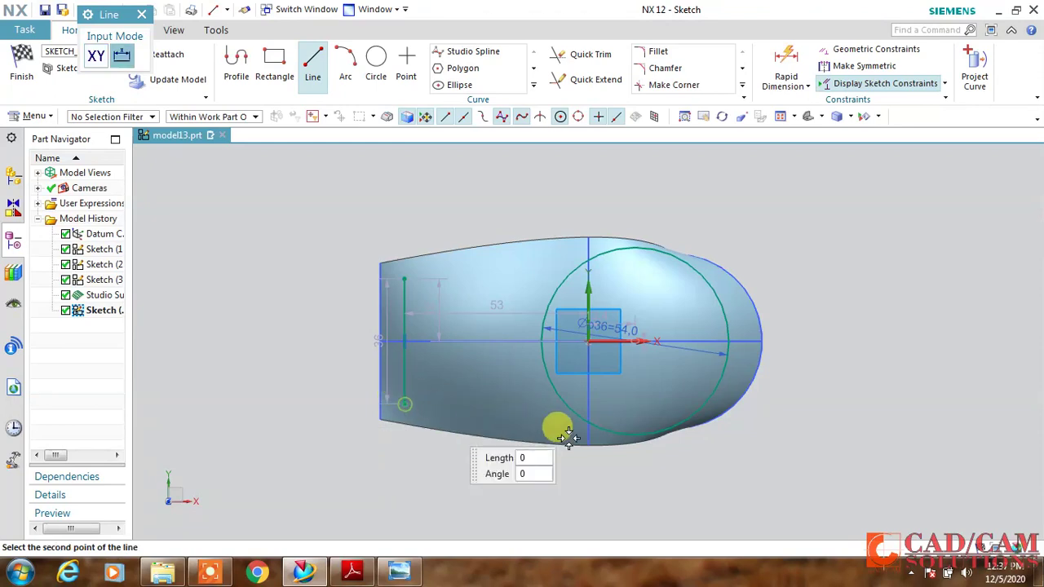
{"action": "left_click", "coordinate": [620, 435]}
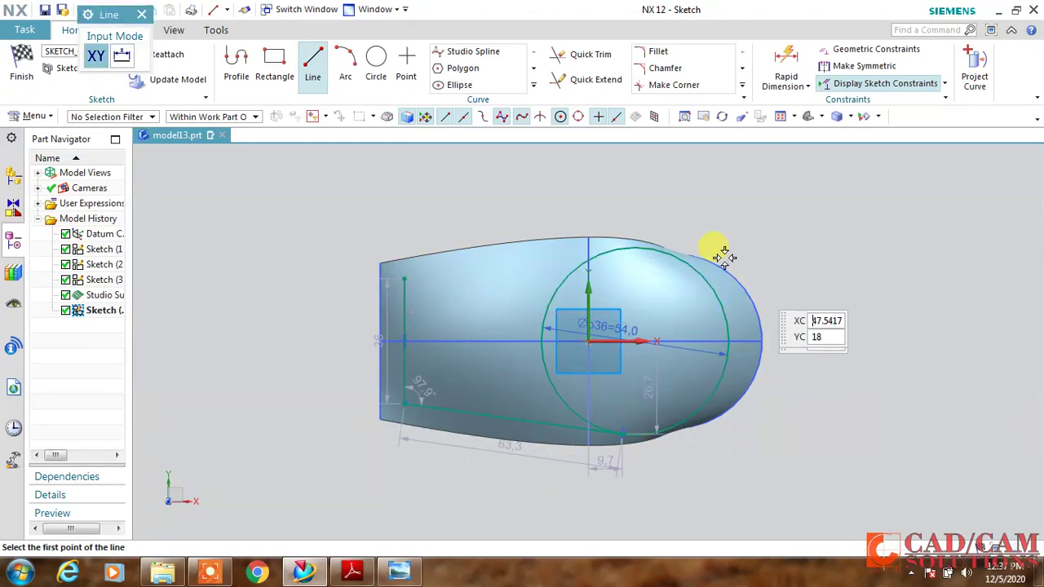
{"action": "left_click", "coordinate": [401, 278]}
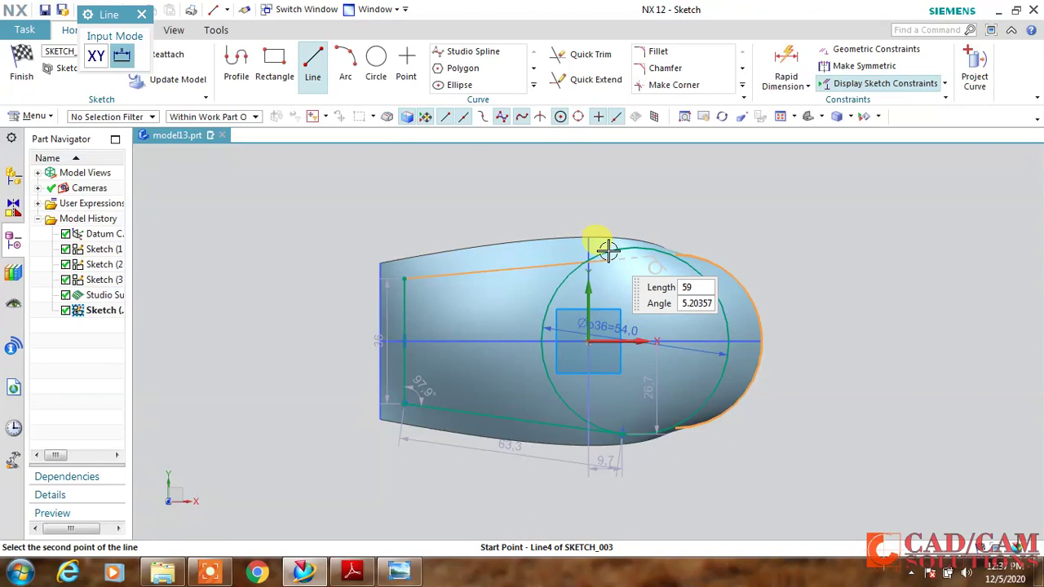
{"action": "left_click", "coordinate": [653, 226]}
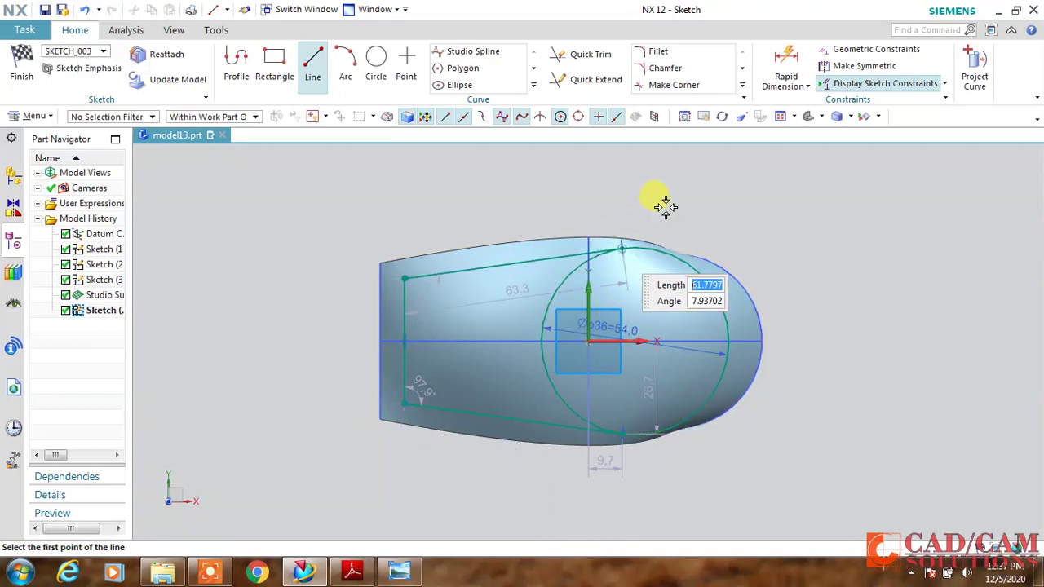
{"action": "key", "text": "Escape"}
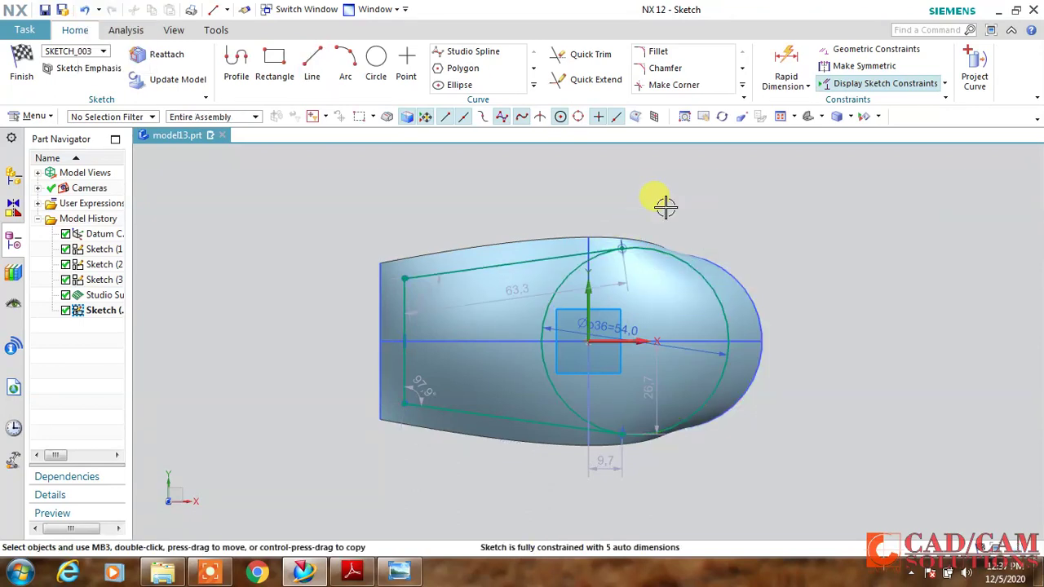
Dimension the vertical line's length at 45 mm
{"action": "left_click", "coordinate": [785, 60]}
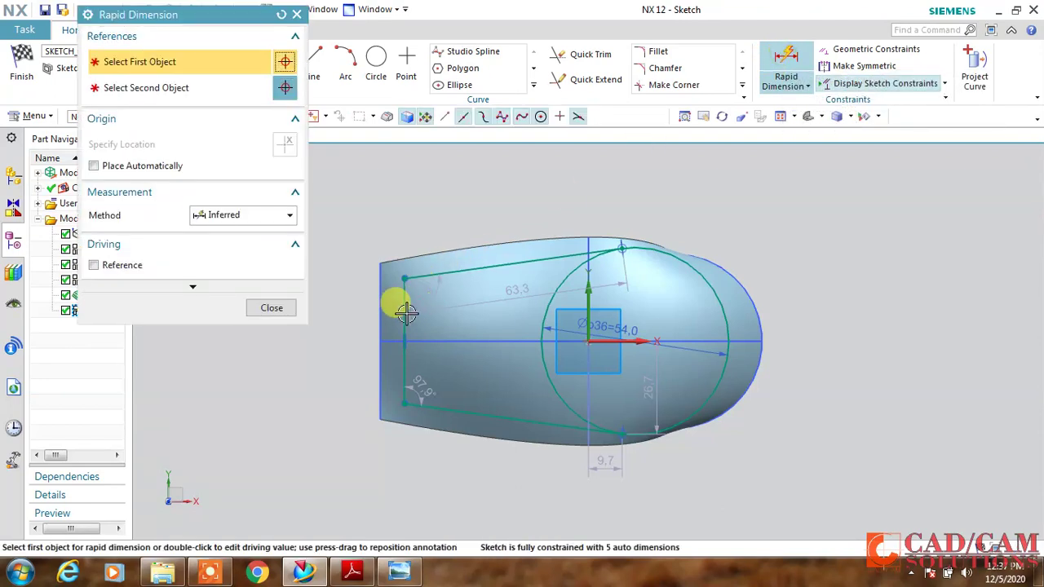
{"action": "left_click", "coordinate": [402, 331]}
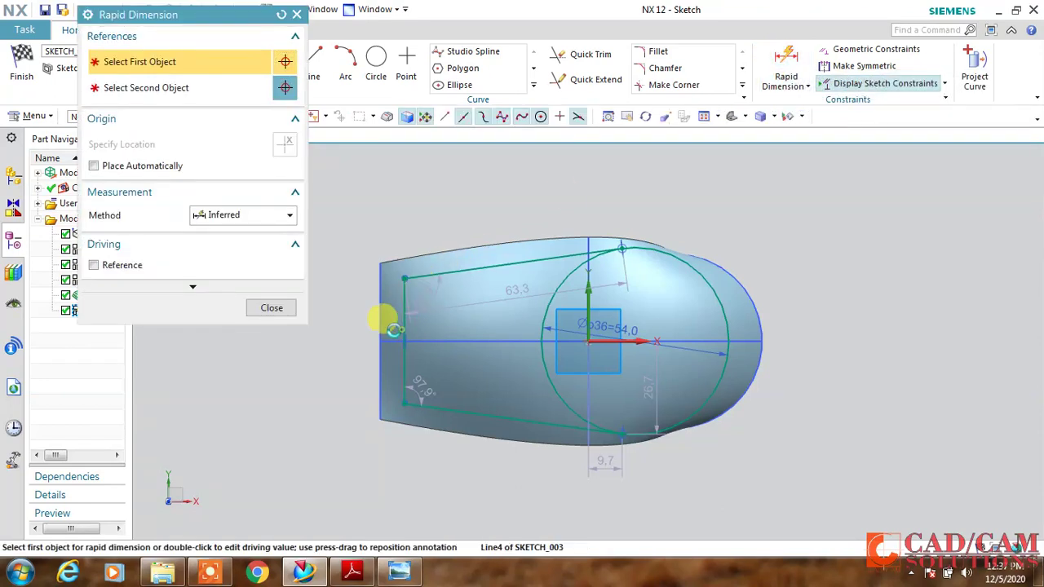
{"action": "left_click", "coordinate": [305, 371]}
{"action": "type", "text": "45"}
{"action": "key", "text": "Return"}
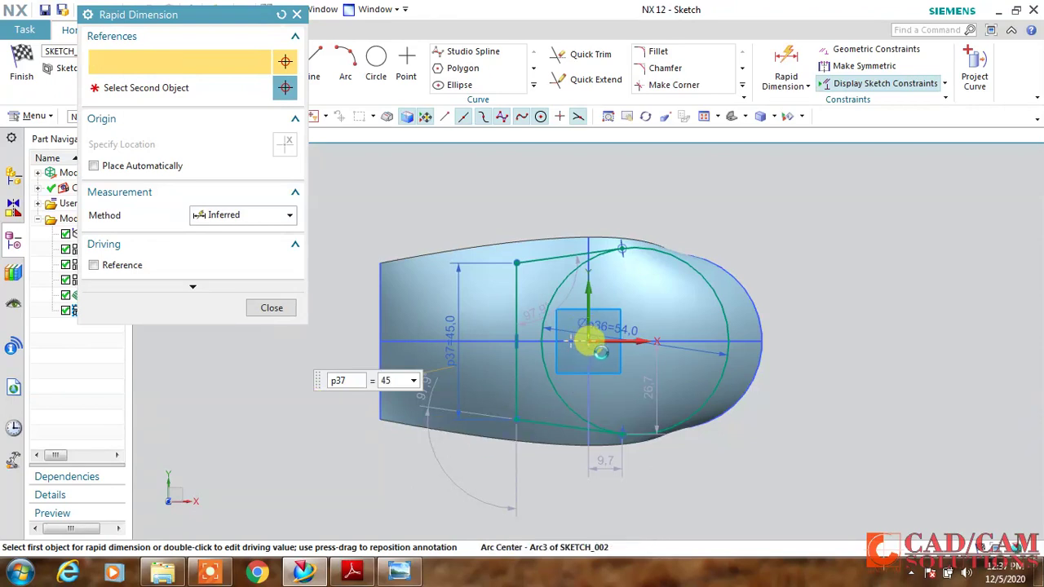
Dimension the horizontal distance between the XZ guide arc's centre and the circle's centre at 14 mm
{"action": "left_click", "coordinate": [603, 341]}
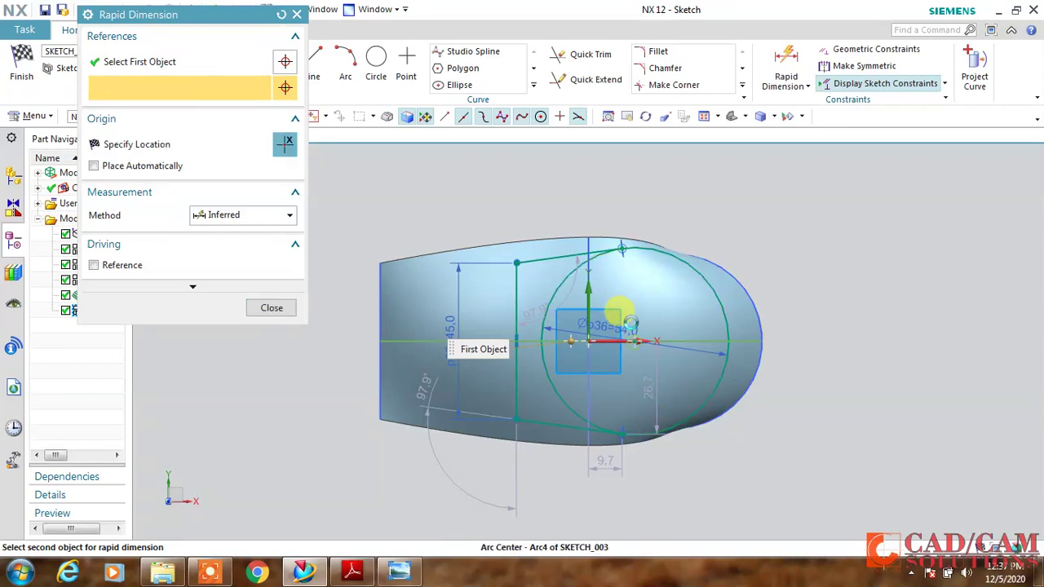
{"action": "left_click", "coordinate": [622, 314]}
{"action": "left_click", "coordinate": [609, 208]}
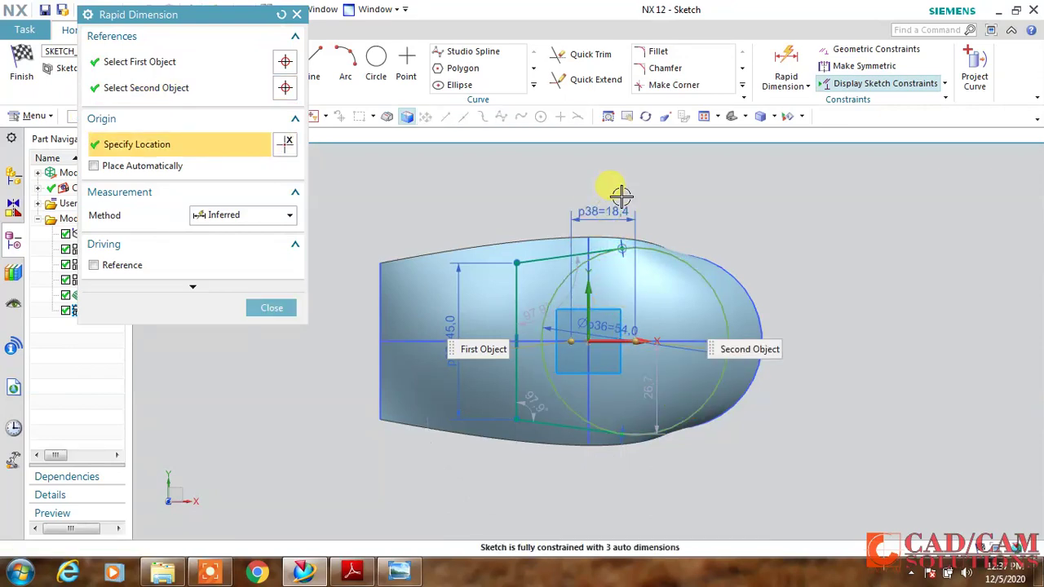
{"action": "type", "text": "14"}
{"action": "key", "text": "Return"}
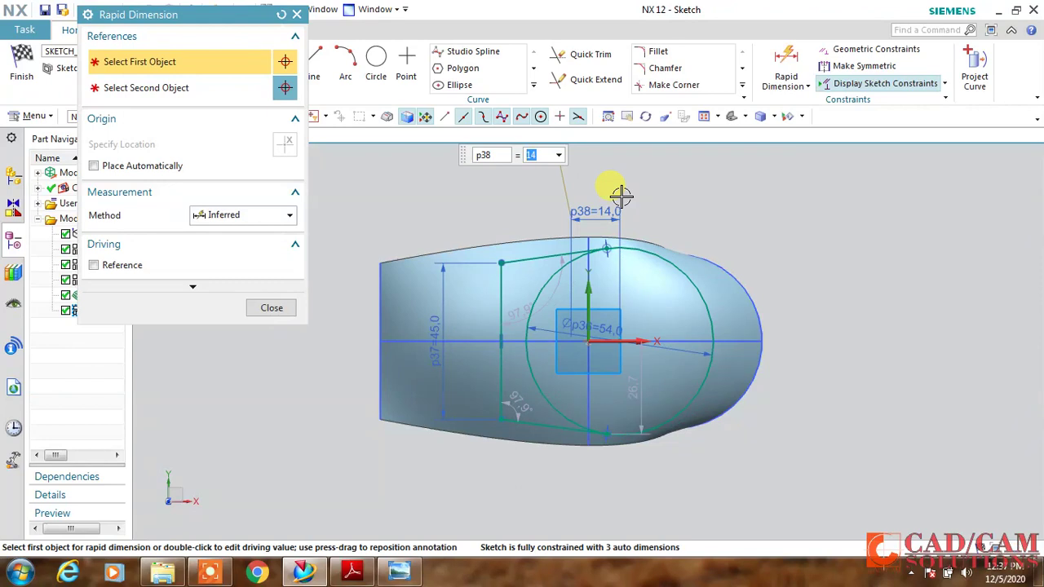
{"action": "middle_click", "coordinate": [705, 196]}
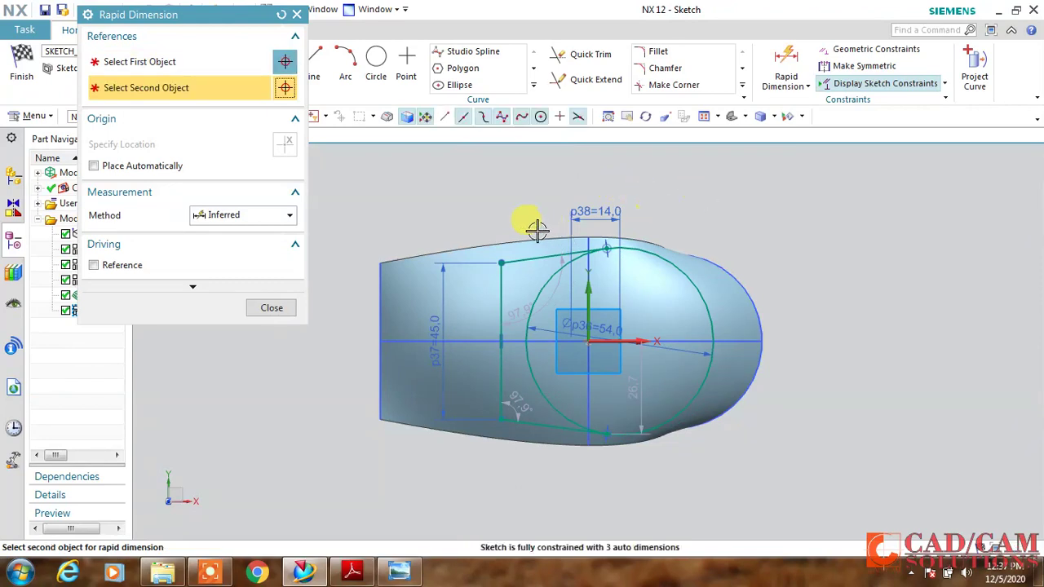
Dimension the vertical line at 55 mm from the sketch's vertical axis and end dimensioning
{"action": "left_click", "coordinate": [204, 65]}
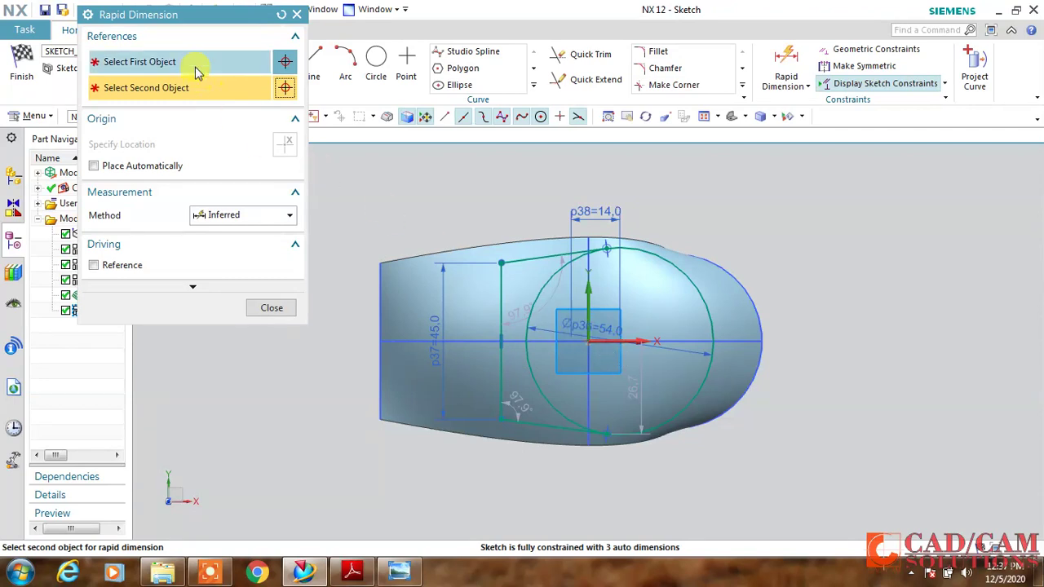
{"action": "left_click", "coordinate": [552, 356]}
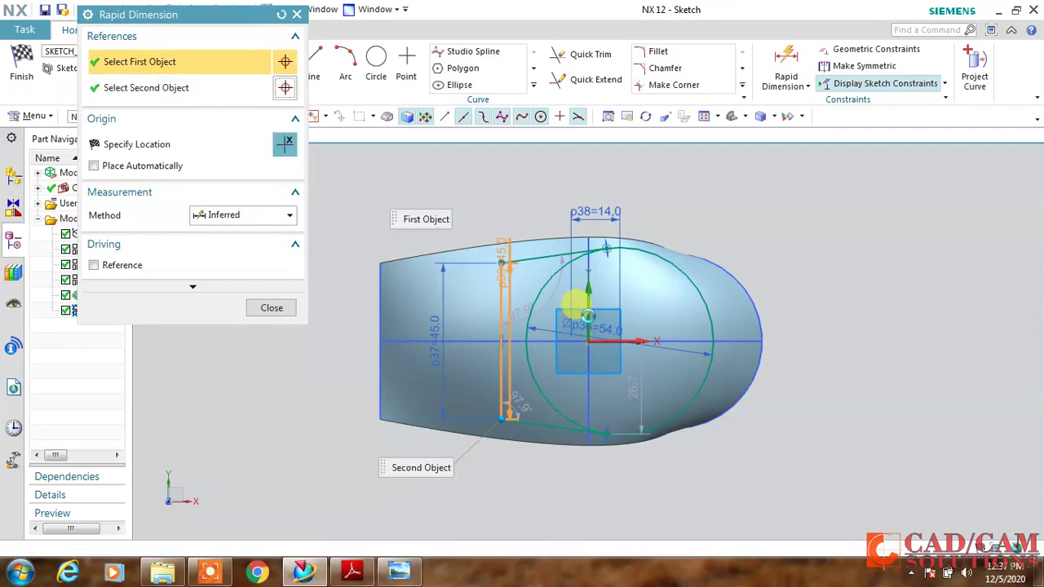
{"action": "left_click", "coordinate": [534, 169]}
{"action": "left_click", "coordinate": [526, 189]}
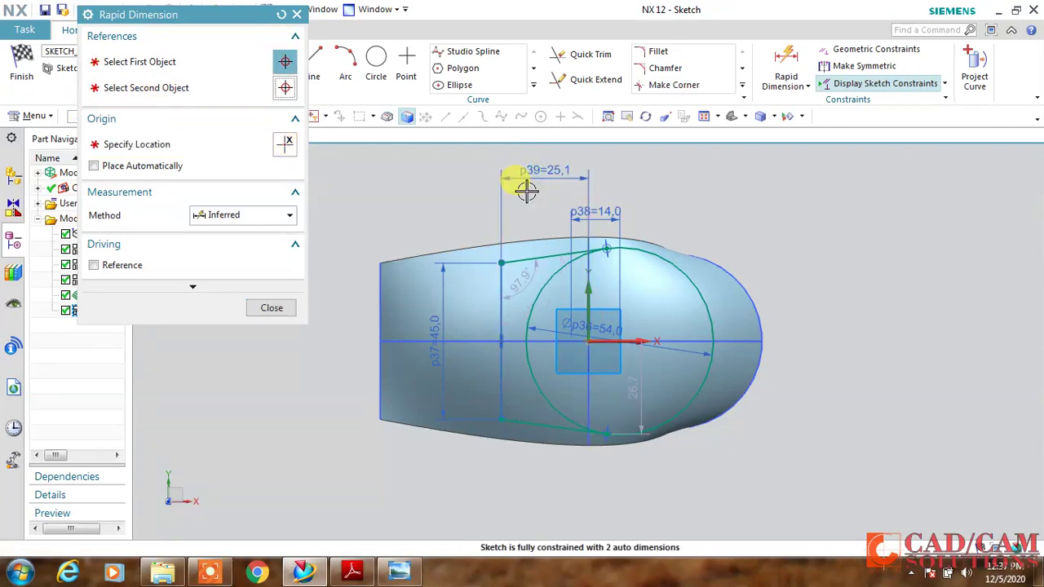
{"action": "type", "text": "55"}
{"action": "key", "text": "Return"}
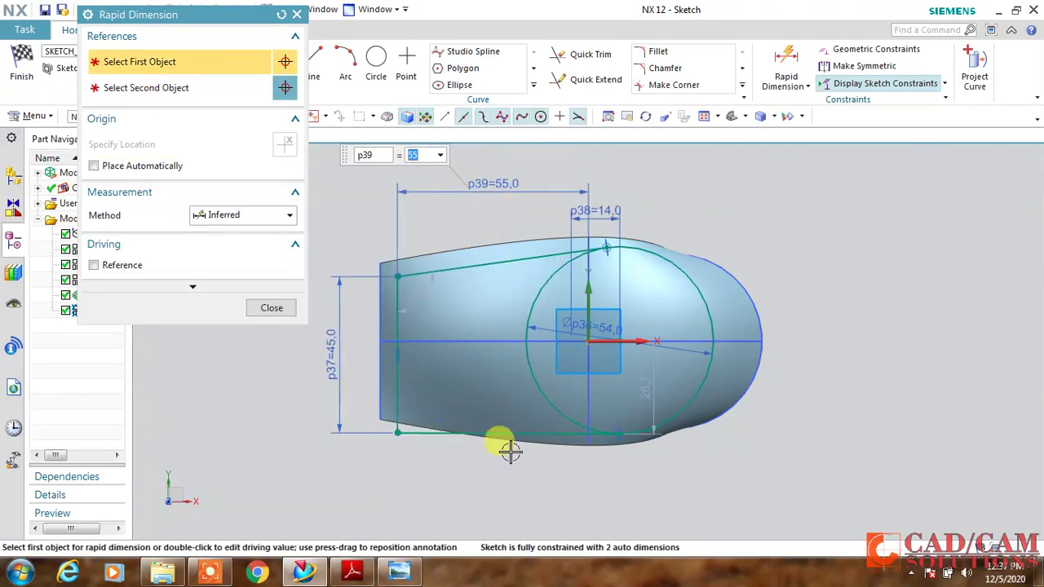
{"action": "left_click", "coordinate": [503, 459]}
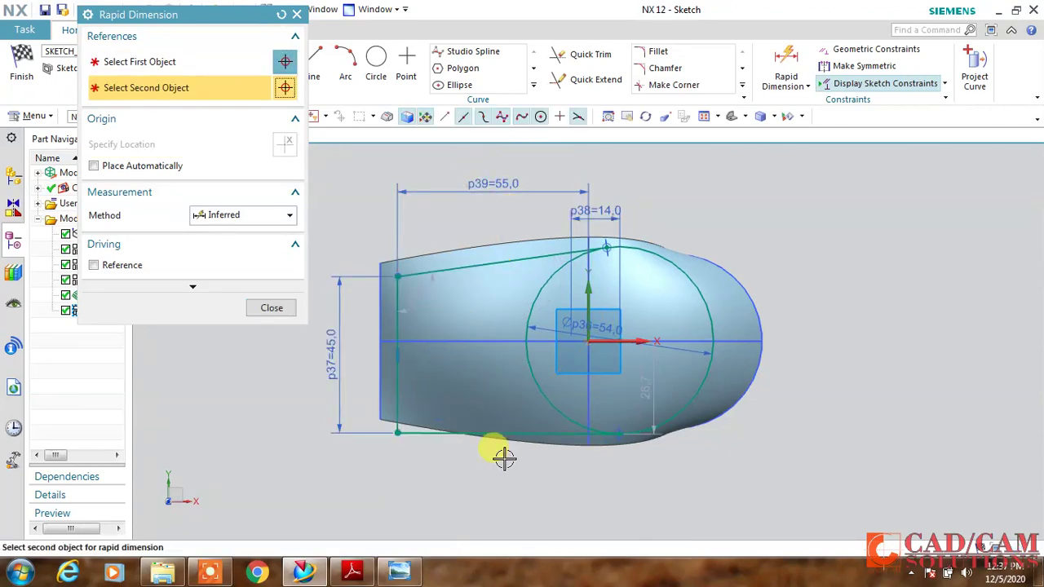
{"action": "left_click", "coordinate": [272, 308]}
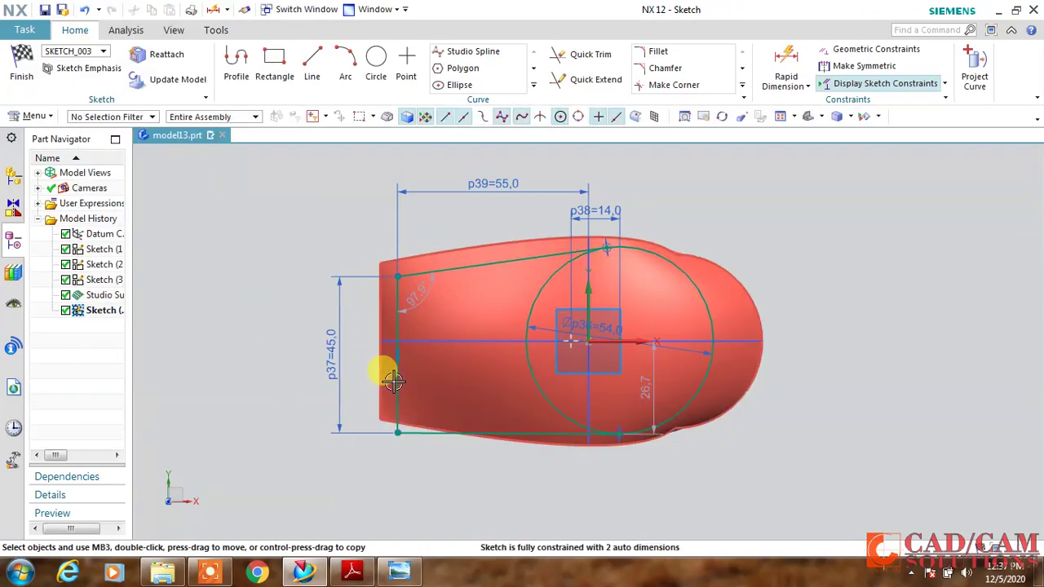
Constrain the vertical line's midpoint and the circle's centre to lie on the sketch's horizontal axis
{"action": "left_click", "coordinate": [397, 355]}
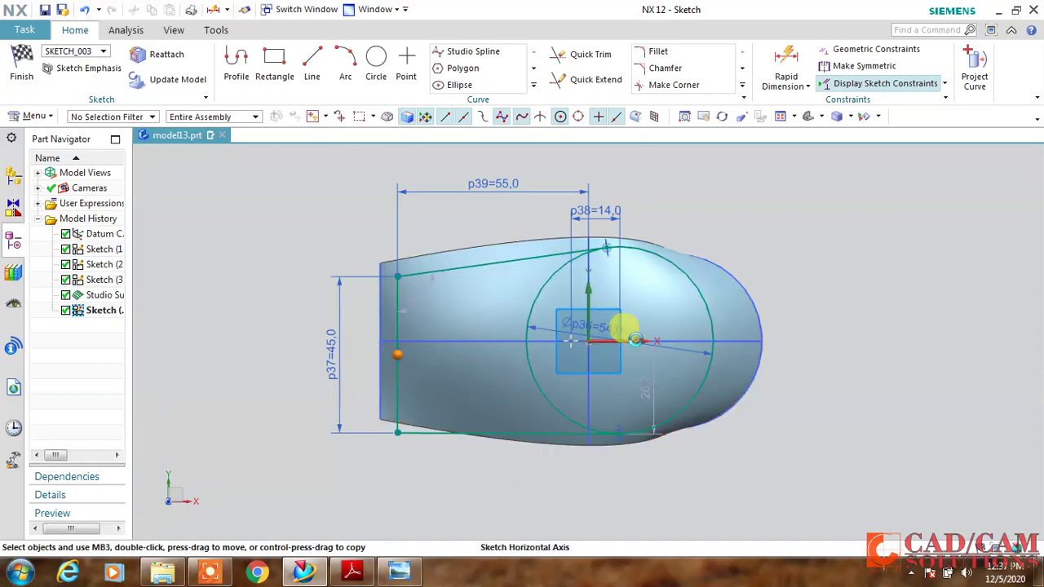
{"action": "left_click", "coordinate": [654, 323]}
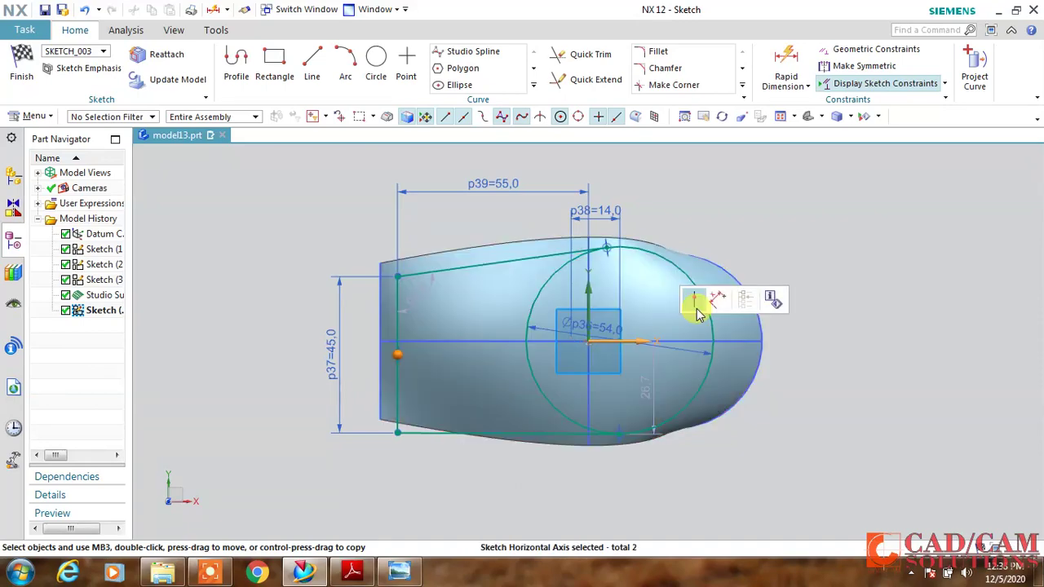
{"action": "left_click", "coordinate": [694, 297]}
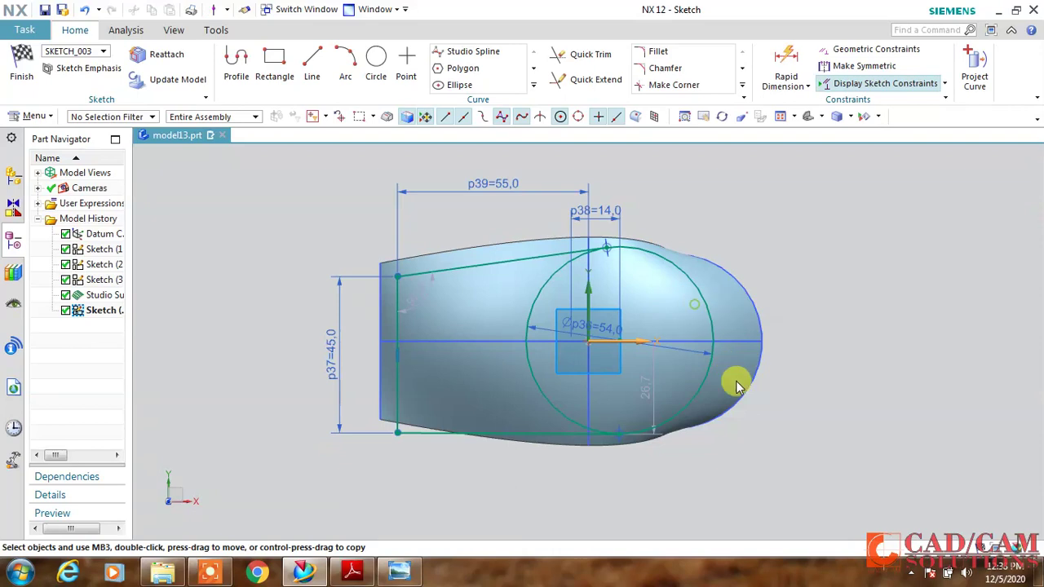
{"action": "left_click", "coordinate": [628, 340]}
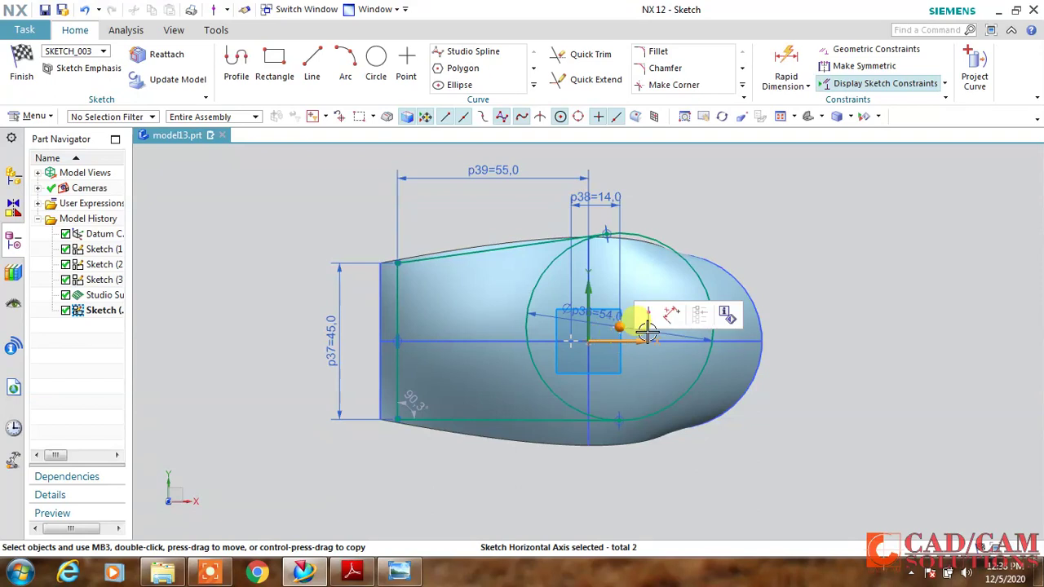
{"action": "left_click", "coordinate": [656, 318]}
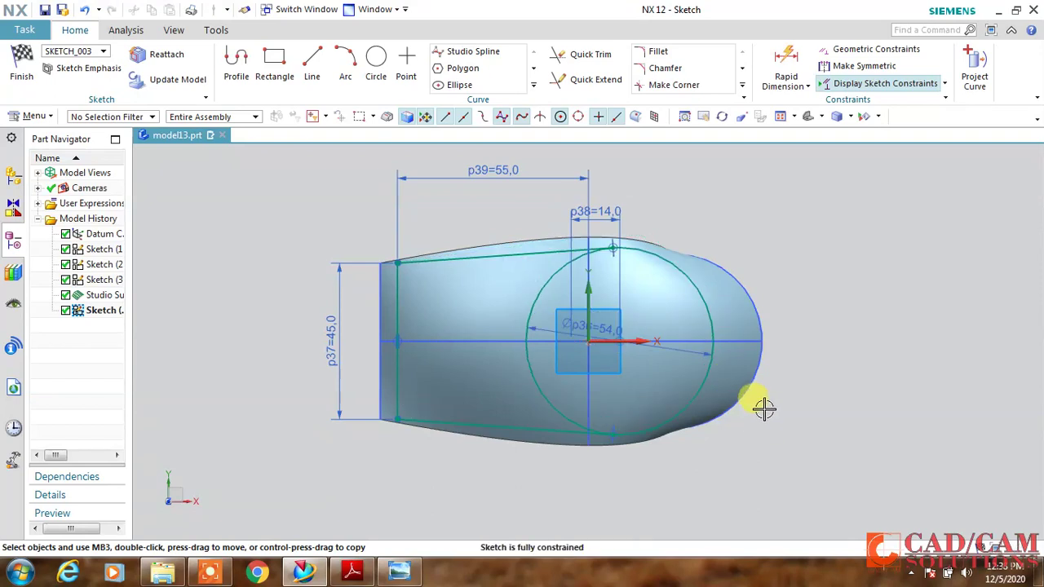
Trim away the circle's inner arc between the two sloping lines and finish the sketch
{"action": "left_click", "coordinate": [584, 58]}
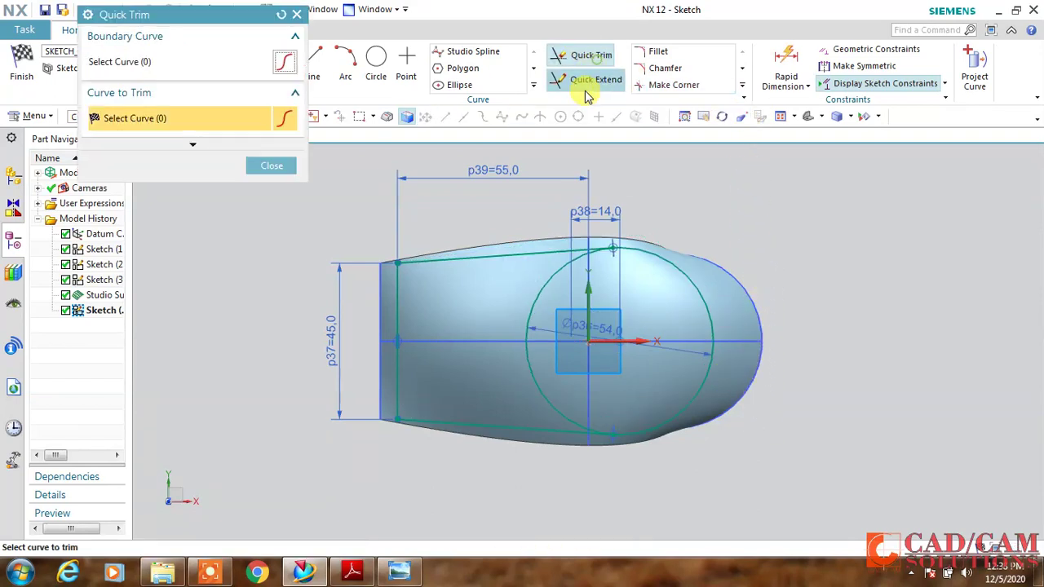
{"action": "left_click", "coordinate": [553, 282]}
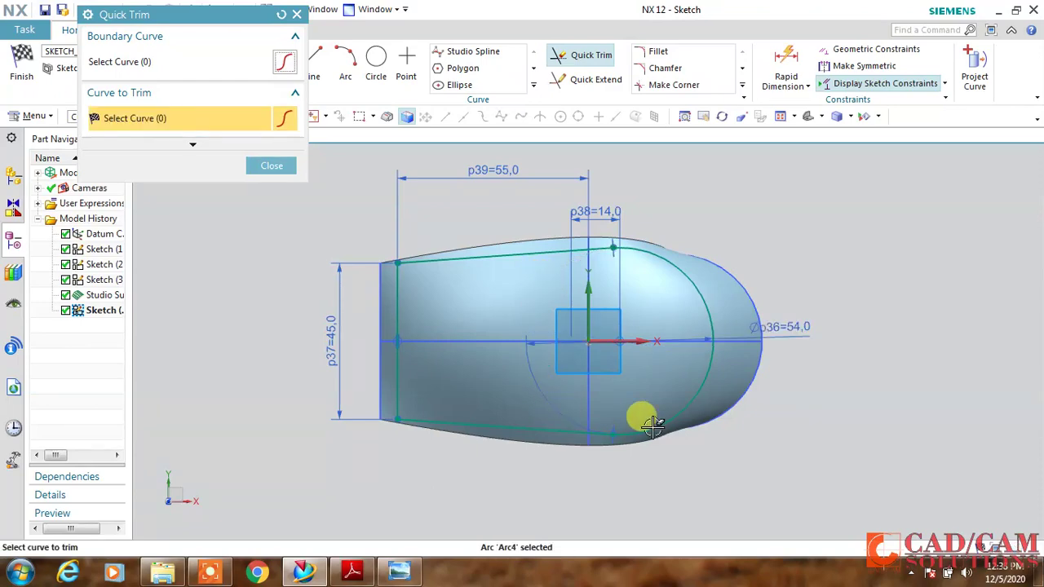
{"action": "middle_click", "coordinate": [760, 445]}
{"action": "mouse_move", "coordinate": [757, 448]}
{"action": "middle_mouse_down"}
{"action": "mouse_move", "coordinate": [764, 433]}
{"action": "mouse_move", "coordinate": [750, 427]}
{"action": "mouse_move", "coordinate": [754, 454]}
{"action": "mouse_move", "coordinate": [751, 439]}
{"action": "middle_mouse_up"}
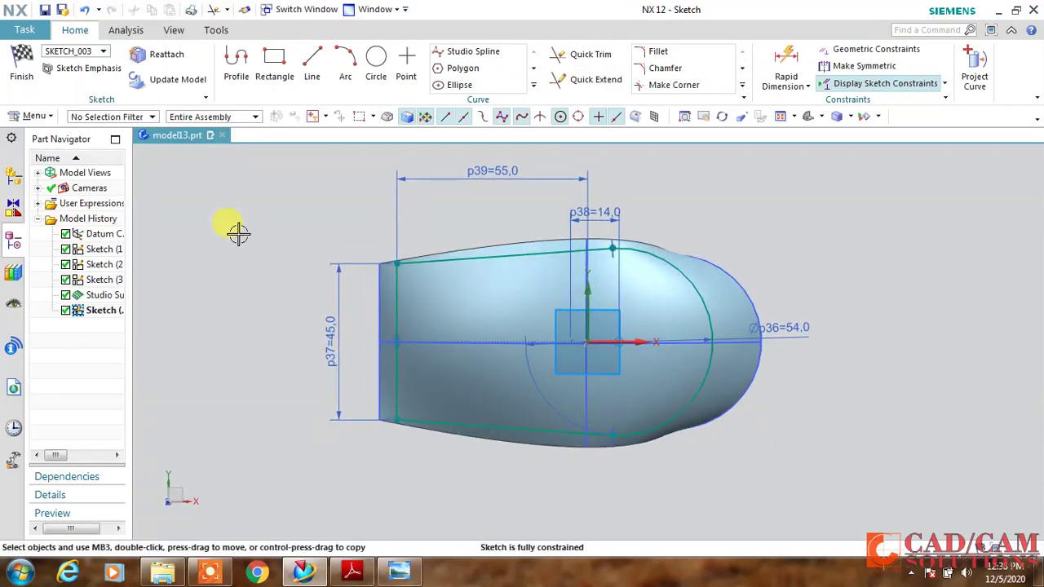
{"action": "left_click", "coordinate": [21, 65]}
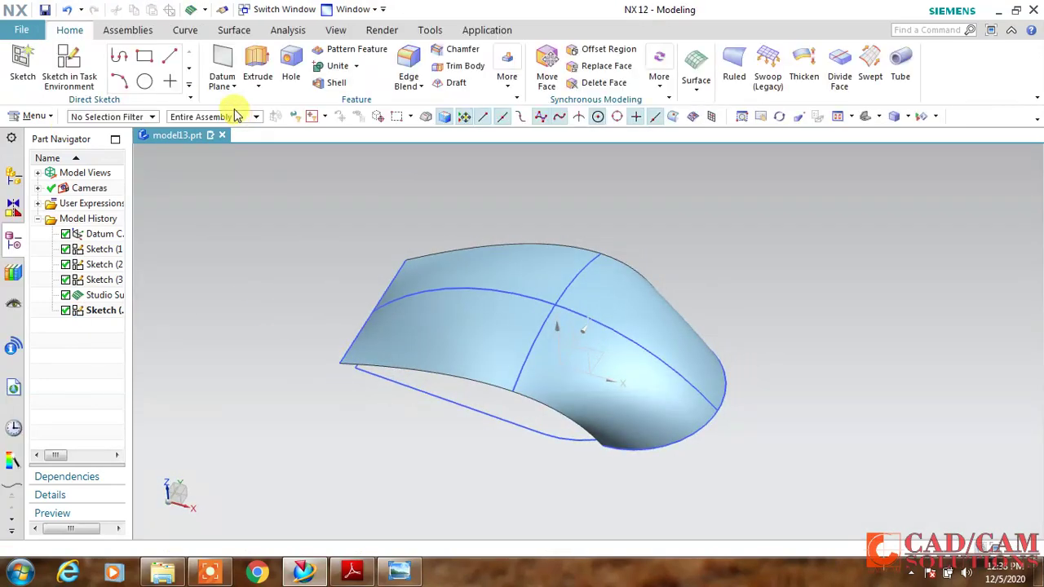
Extrude the closed profile upward from 0 to 26 mm as a separate solid with Boolean set to None
{"action": "left_click", "coordinate": [257, 56]}
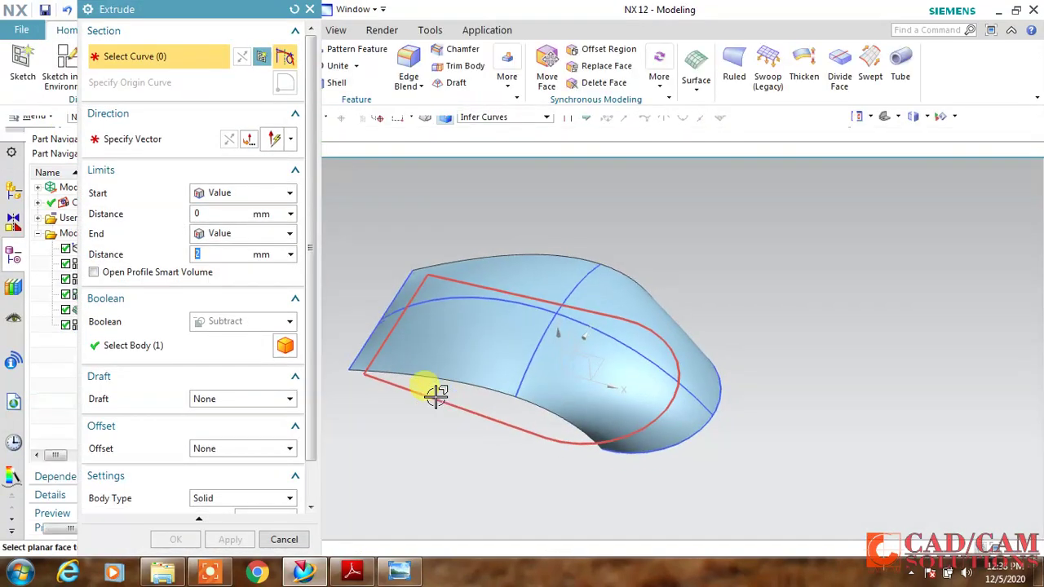
{"action": "left_click", "coordinate": [435, 397]}
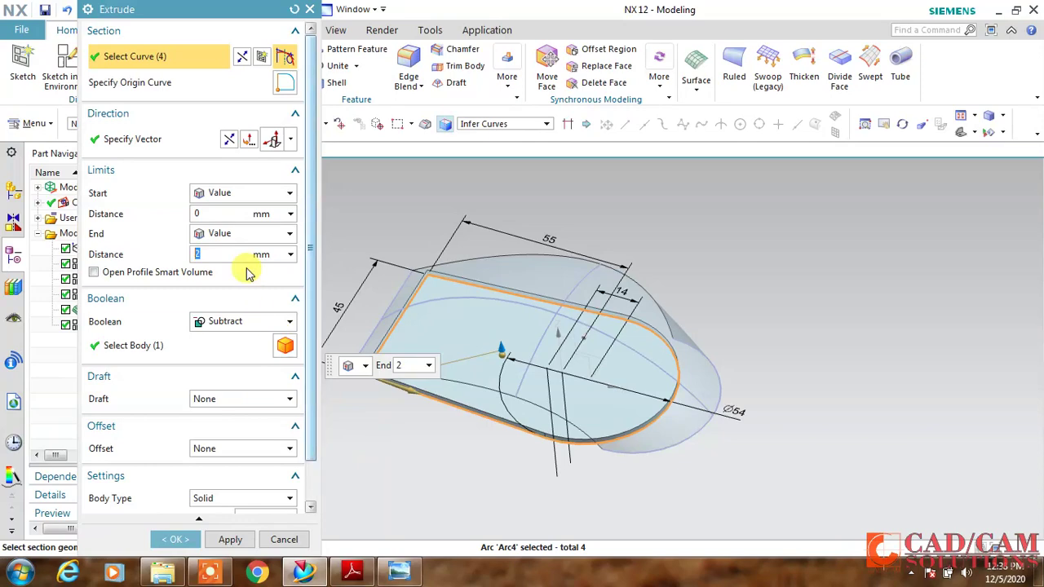
{"action": "key", "text": "Return"}
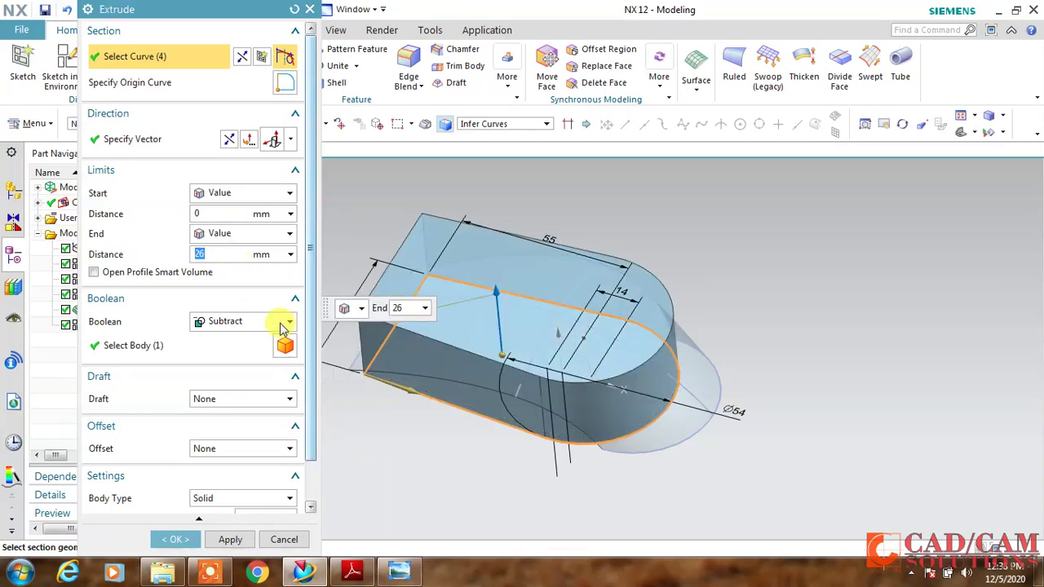
{"action": "middle_click_drag", "start_coordinate": [450, 455], "coordinate": [450, 424]}
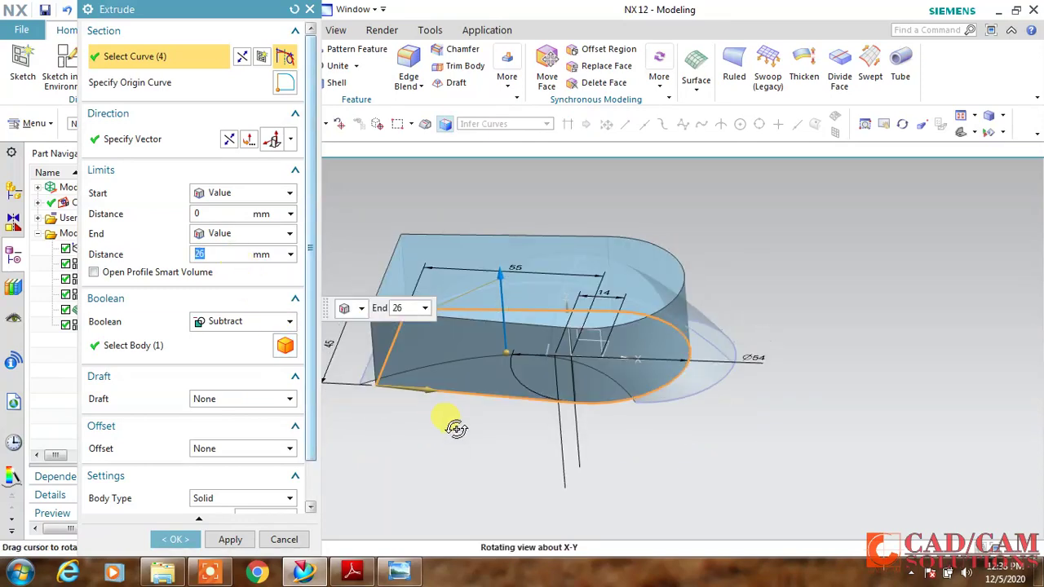
{"action": "left_click", "coordinate": [234, 321]}
{"action": "left_click", "coordinate": [217, 342]}
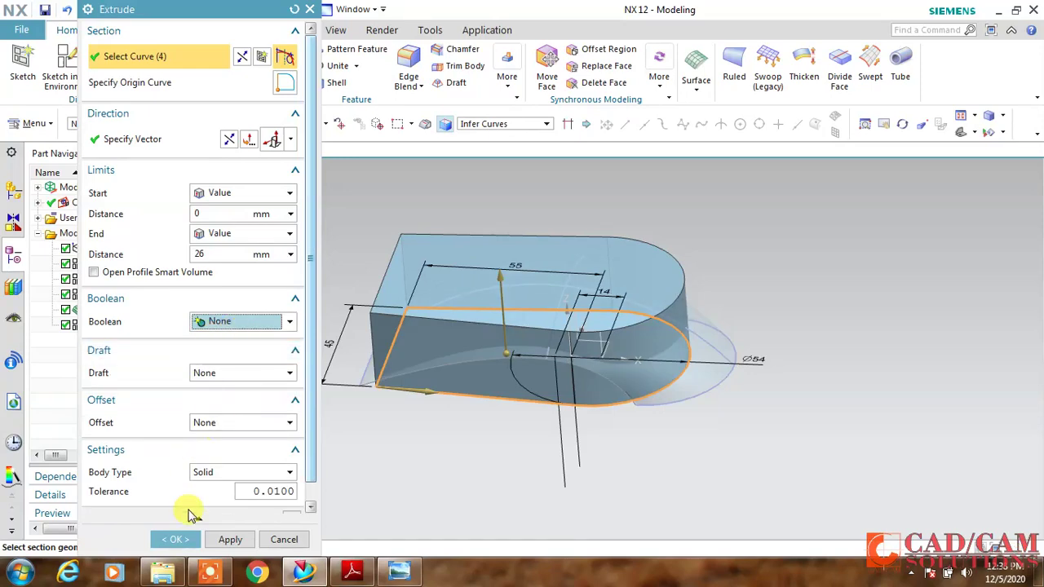
{"action": "left_click", "coordinate": [176, 540]}
Trim the extruded body with the Studio Surface, reversing the direction to keep the portion beneath the surface
{"action": "mouse_move", "coordinate": [482, 468]}
{"action": "middle_mouse_down"}
{"action": "mouse_move", "coordinate": [494, 425]}
{"action": "mouse_move", "coordinate": [489, 458]}
{"action": "middle_mouse_up"}
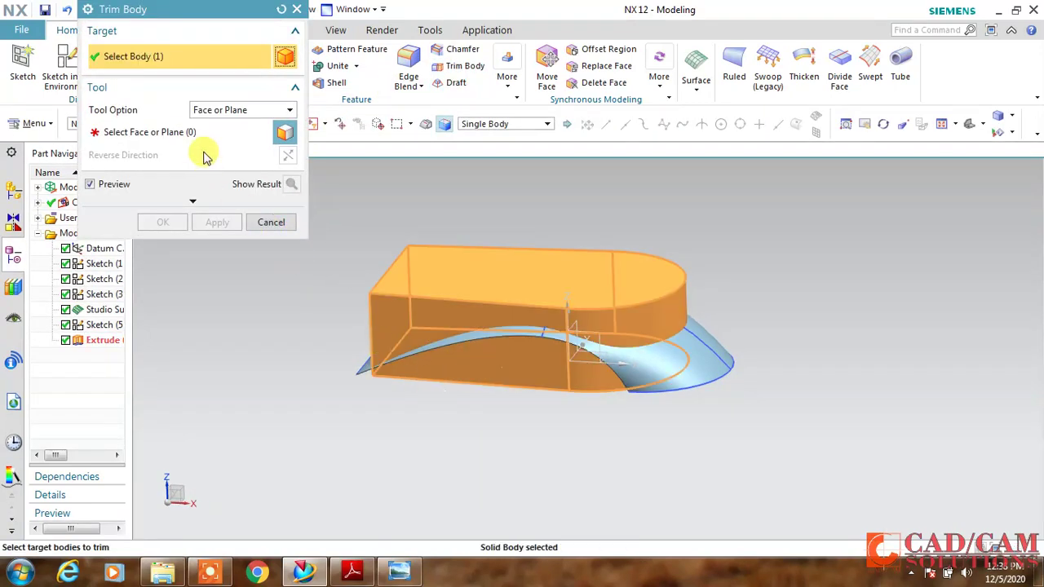
{"action": "left_click", "coordinate": [477, 369]}
{"action": "left_click", "coordinate": [708, 365]}
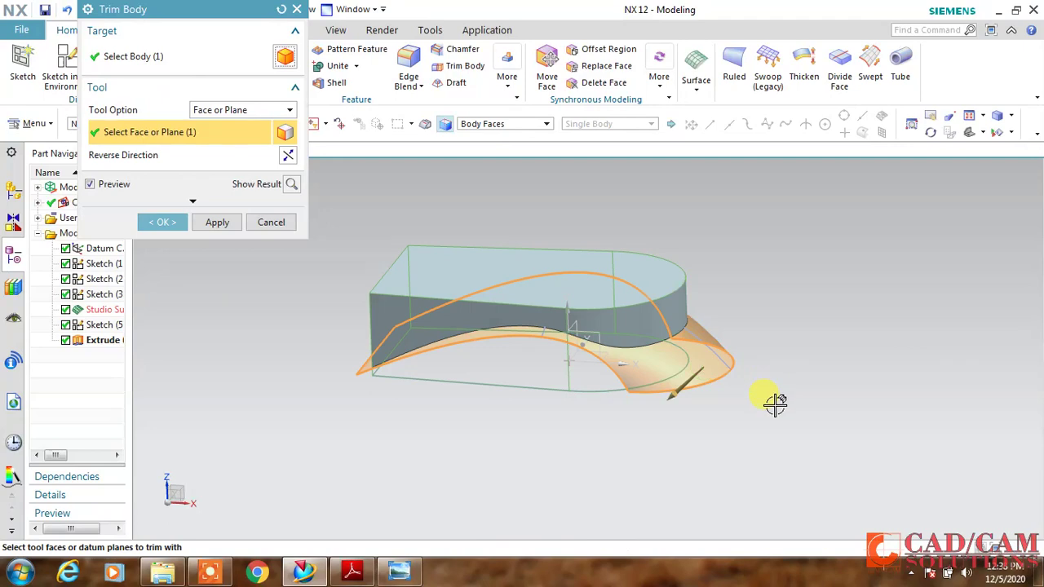
{"action": "left_click", "coordinate": [288, 154]}
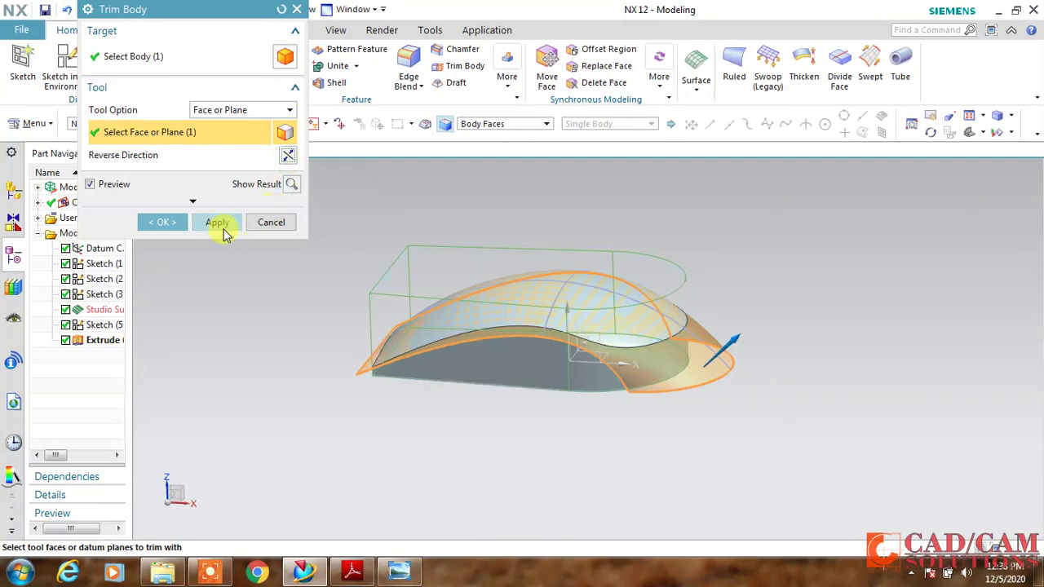
{"action": "left_click", "coordinate": [217, 233]}
Hide the Studio Surface so only the trimmed solid body and the curves are displayed
{"action": "mouse_move", "coordinate": [807, 393]}
{"action": "middle_mouse_down"}
{"action": "mouse_move", "coordinate": [802, 438]}
{"action": "mouse_move", "coordinate": [801, 416]}
{"action": "mouse_move", "coordinate": [719, 393]}
{"action": "mouse_move", "coordinate": [772, 384]}
{"action": "mouse_move", "coordinate": [795, 413]}
{"action": "mouse_move", "coordinate": [775, 426]}
{"action": "mouse_move", "coordinate": [793, 399]}
{"action": "middle_mouse_up"}
{"action": "left_click", "coordinate": [699, 369]}
{"action": "left_click", "coordinate": [799, 343]}
Create a sketch on the XY plane with the X axis as horizontal reference
{"action": "left_click", "coordinate": [101, 99]}
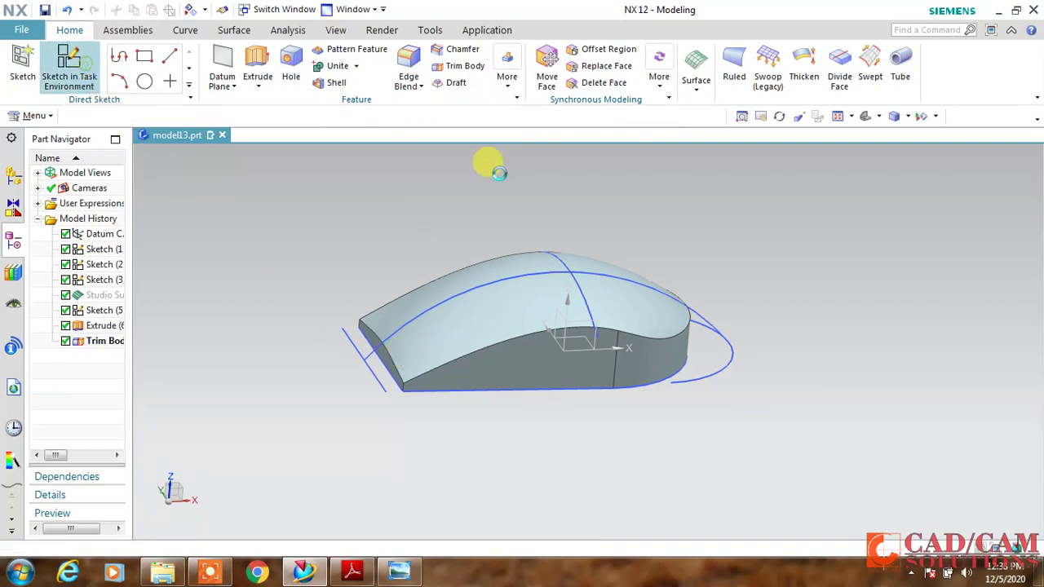
{"action": "left_click", "coordinate": [580, 337]}
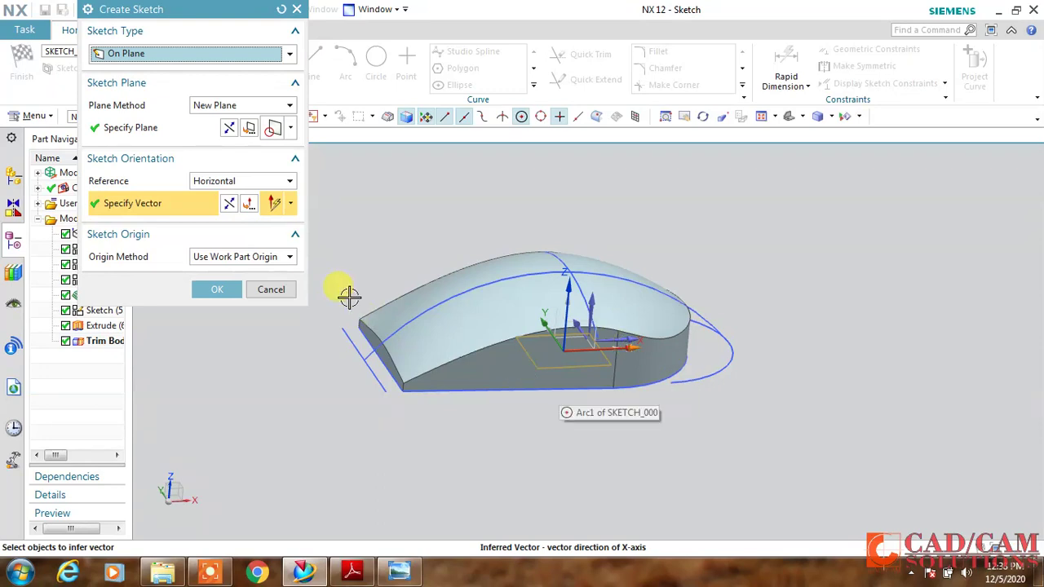
{"action": "left_click", "coordinate": [217, 290]}
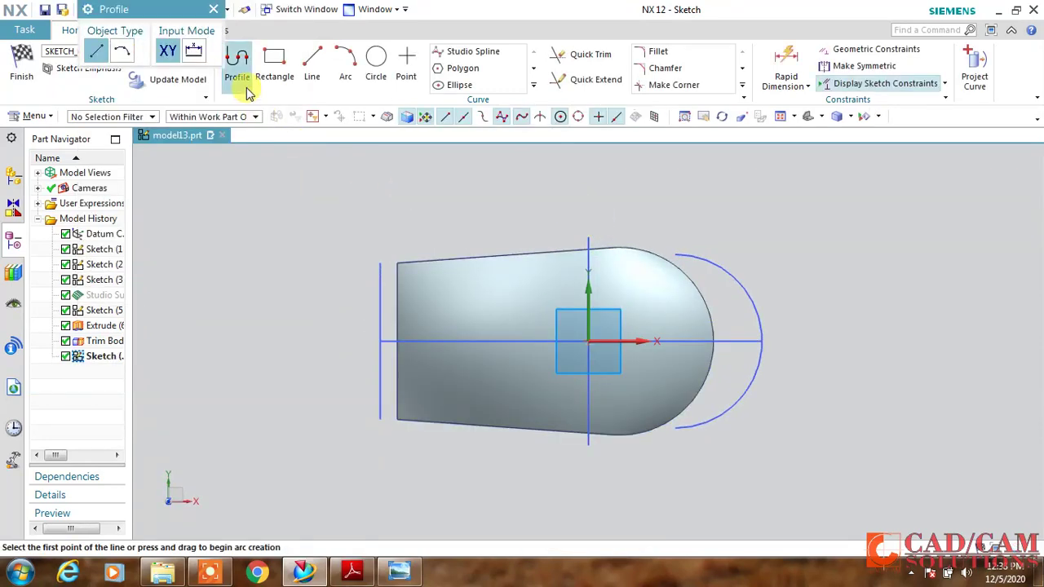
Sketch a three-point arc of about 53.9 mm radius between the body's two long edges, passing through the midpoint of its straight end
{"action": "left_click", "coordinate": [346, 61]}
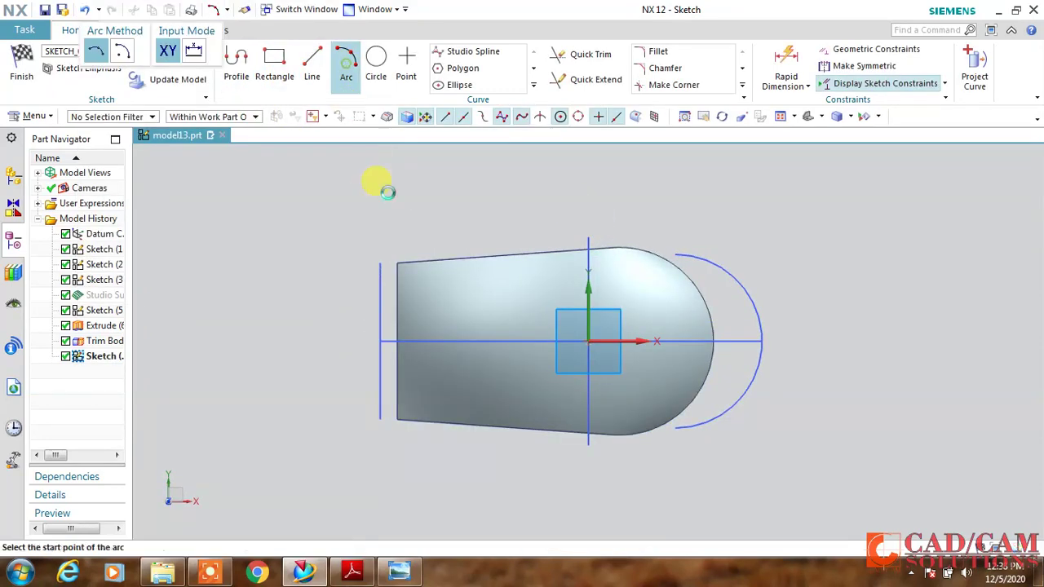
{"action": "left_click", "coordinate": [415, 259]}
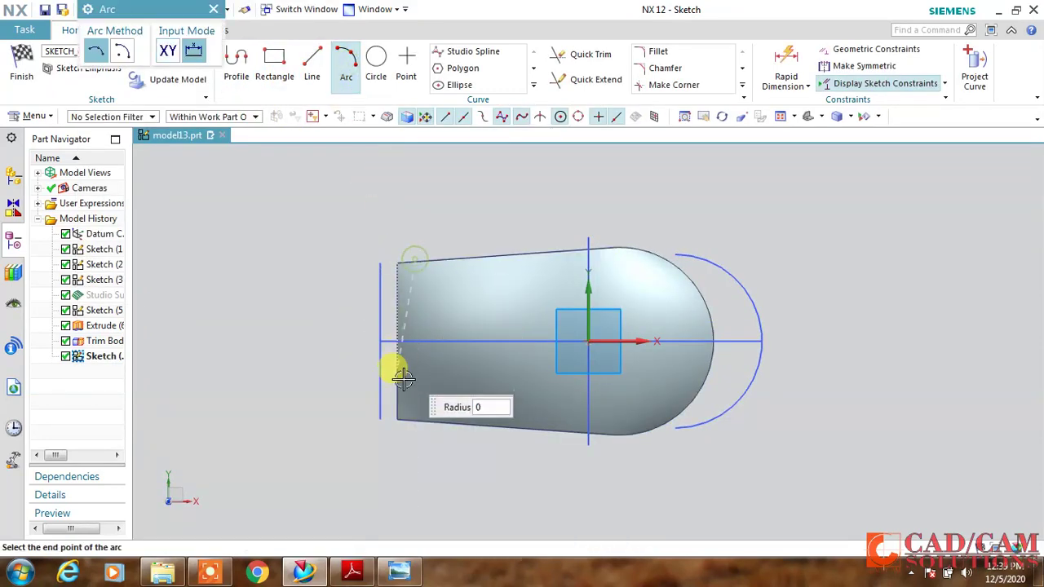
{"action": "left_click", "coordinate": [414, 422]}
{"action": "left_click", "coordinate": [397, 340]}
{"action": "key", "text": "Escape"}
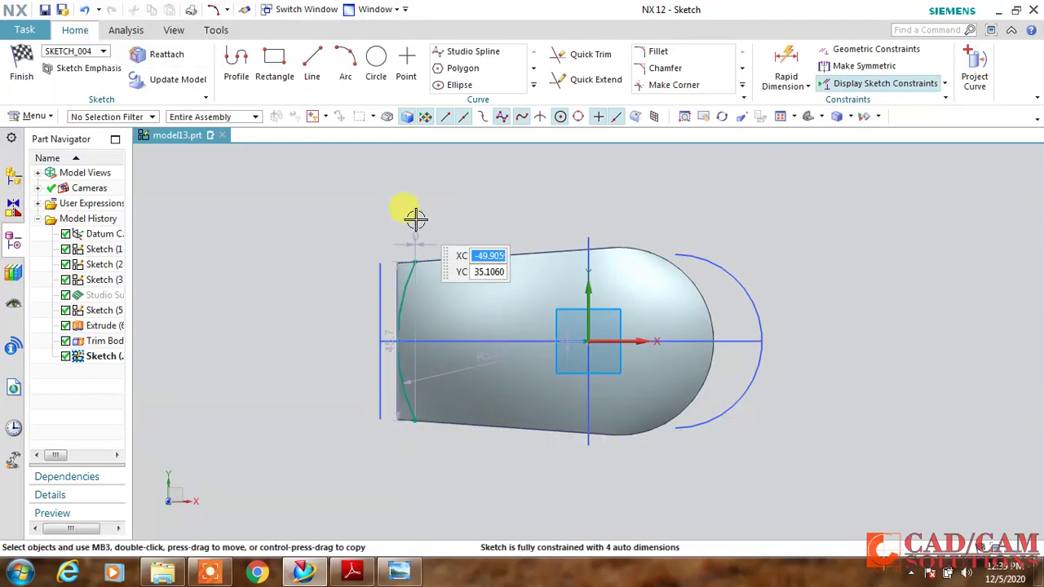
Align the arc's upper and lower endpoints vertically
{"action": "scroll", "coordinate": [406, 301], "scroll_direction": "down", "scroll_amount": 1}
{"action": "left_click", "coordinate": [416, 250]}
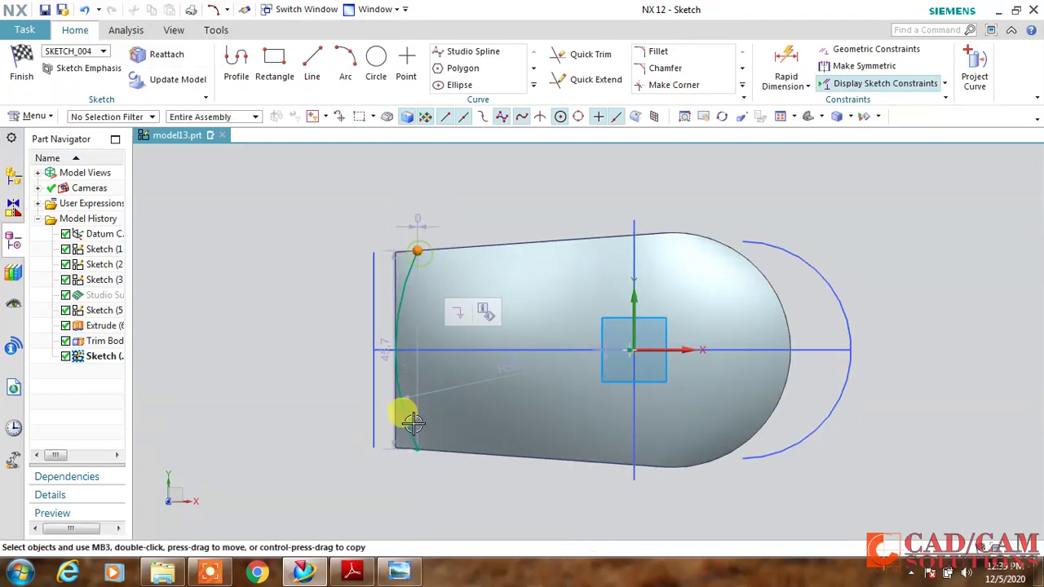
{"action": "left_click", "coordinate": [416, 448]}
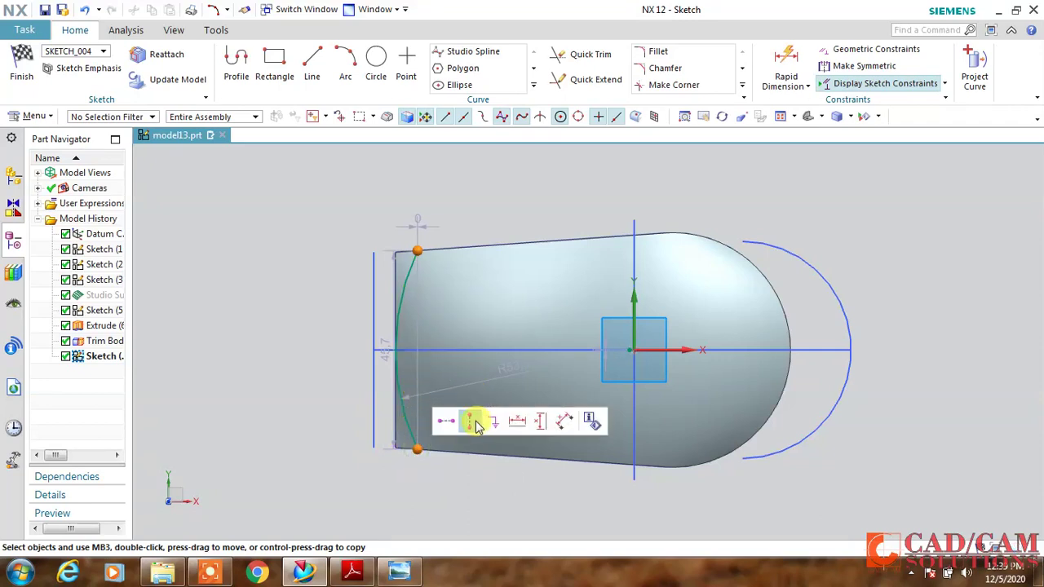
{"action": "left_click", "coordinate": [474, 421]}
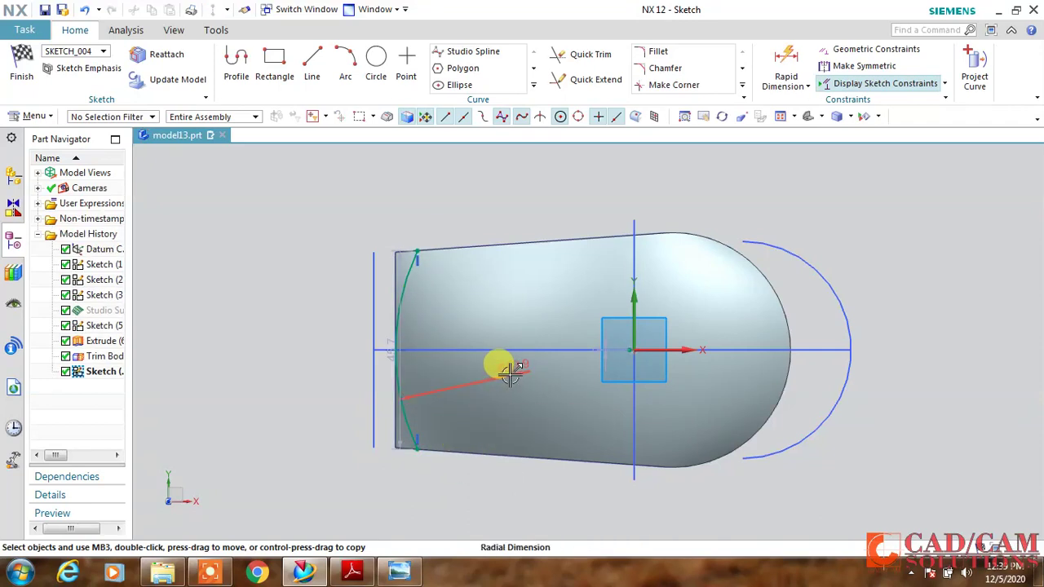
Set the arc's radius to 75 mm and the vertical distance between its endpoints to 45 mm
{"action": "left_click", "coordinate": [510, 372]}
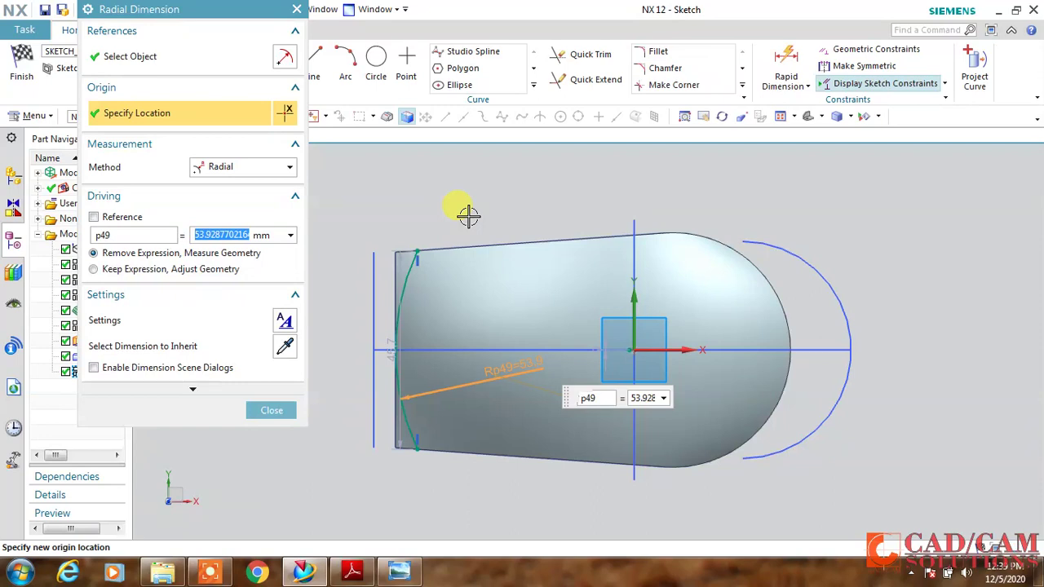
{"action": "type", "text": "75"}
{"action": "key", "text": "Return"}
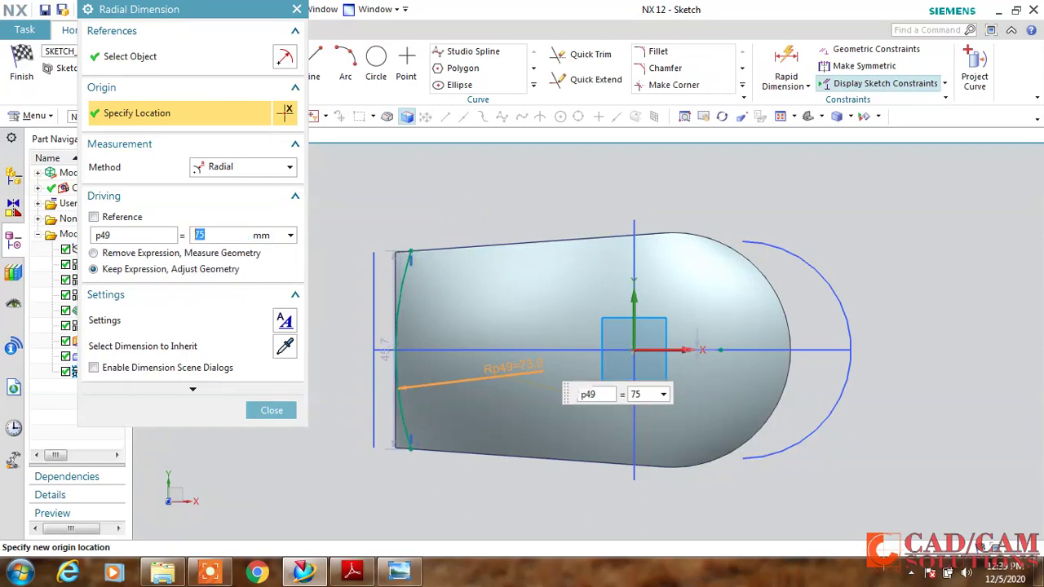
{"action": "left_click", "coordinate": [272, 409]}
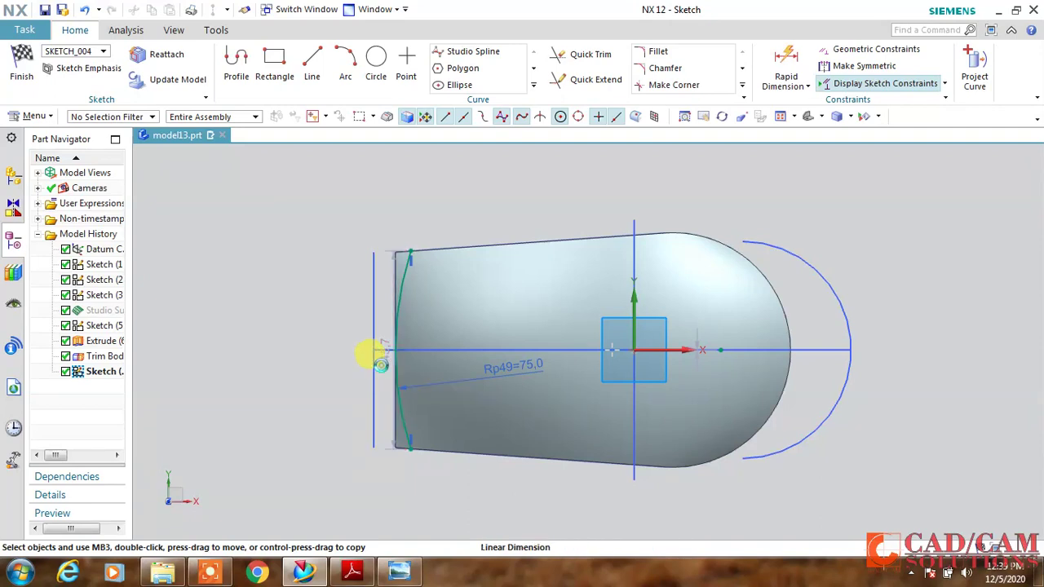
{"action": "double_click", "coordinate": [295, 342]}
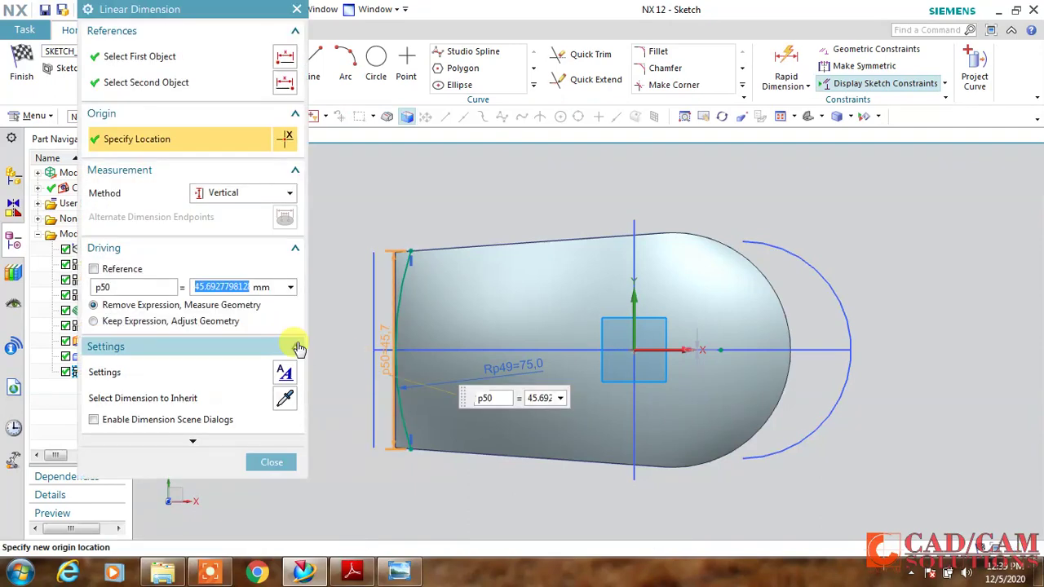
{"action": "middle_click", "coordinate": [354, 457]}
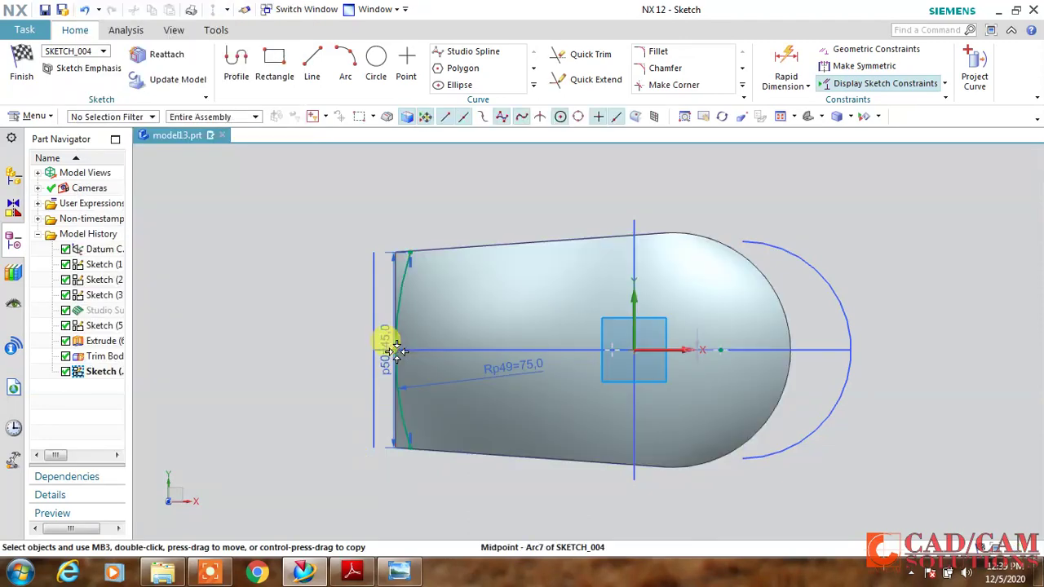
Constrain the arc's midpoint to the sketch's horizontal axis and finish the sketch
{"action": "left_click", "coordinate": [394, 349]}
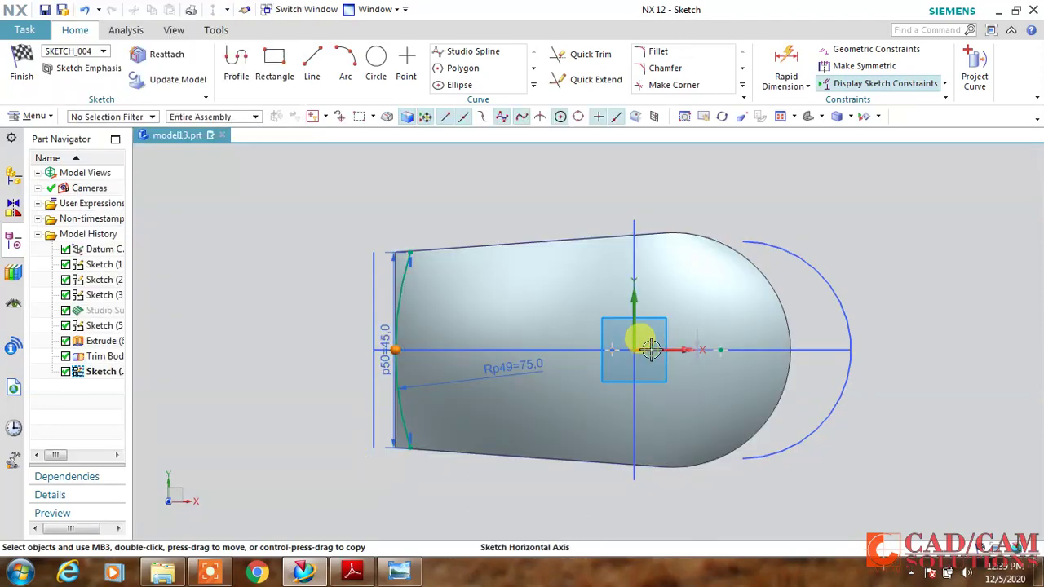
{"action": "left_click", "coordinate": [657, 350]}
{"action": "key", "text": "Escape"}
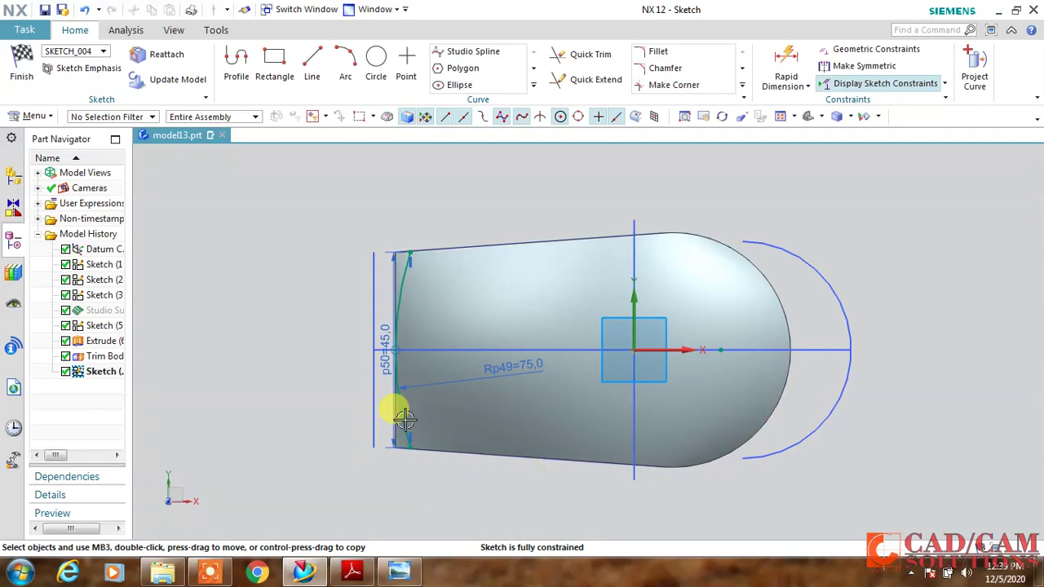
{"action": "left_click", "coordinate": [25, 69]}
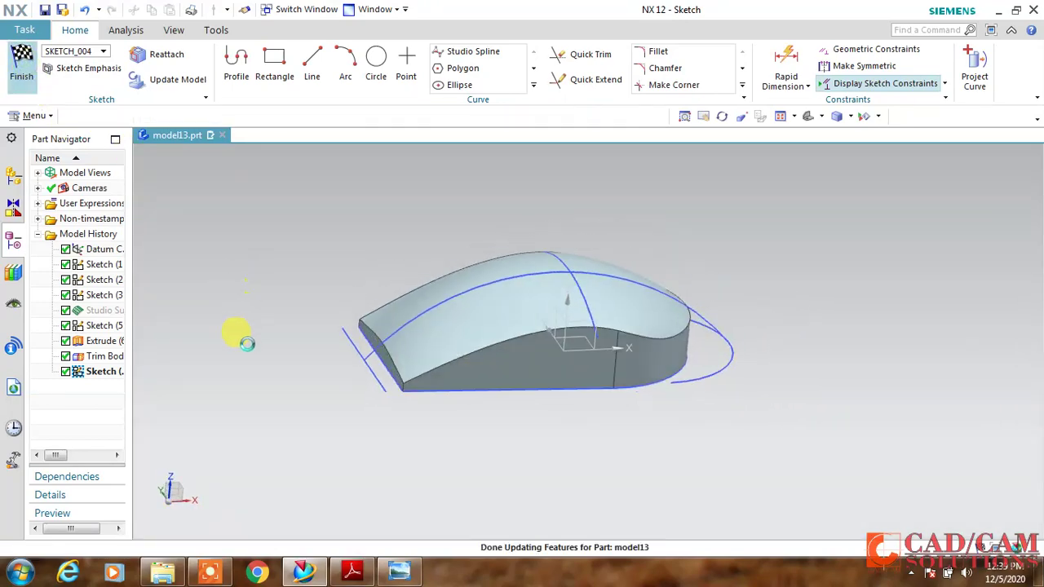
Set up a 26 mm Extrude of the 75 mm radius arc at the body's straight end with Open Profile Smart Volume enabled
{"action": "key", "text": "x"}
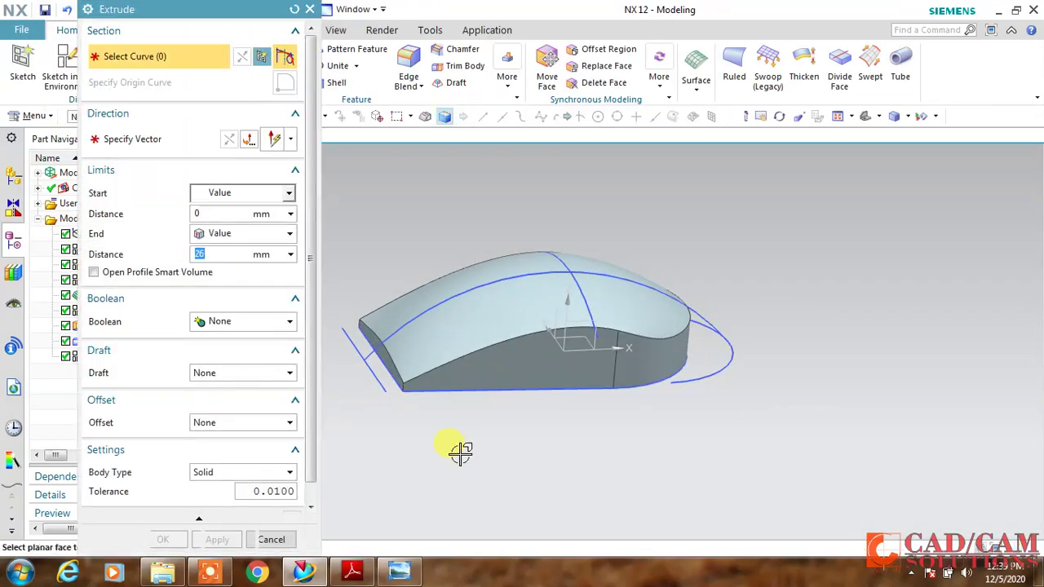
{"action": "mouse_move", "coordinate": [459, 452]}
{"action": "middle_mouse_down"}
{"action": "mouse_move", "coordinate": [463, 406]}
{"action": "mouse_move", "coordinate": [427, 350]}
{"action": "middle_mouse_up"}
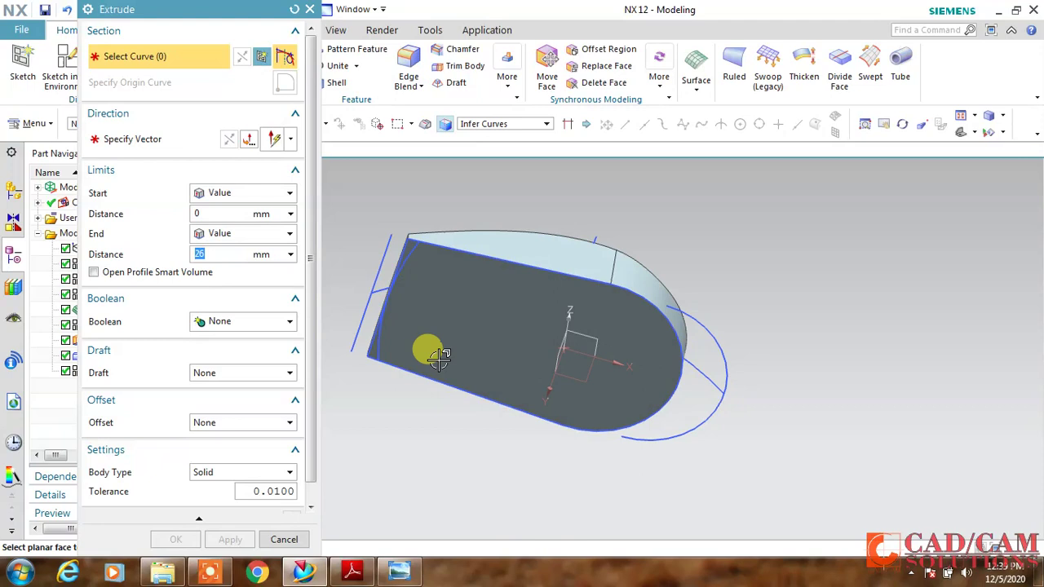
{"action": "left_click", "coordinate": [371, 337]}
{"action": "middle_click_drag", "start_coordinate": [470, 320], "coordinate": [506, 277]}
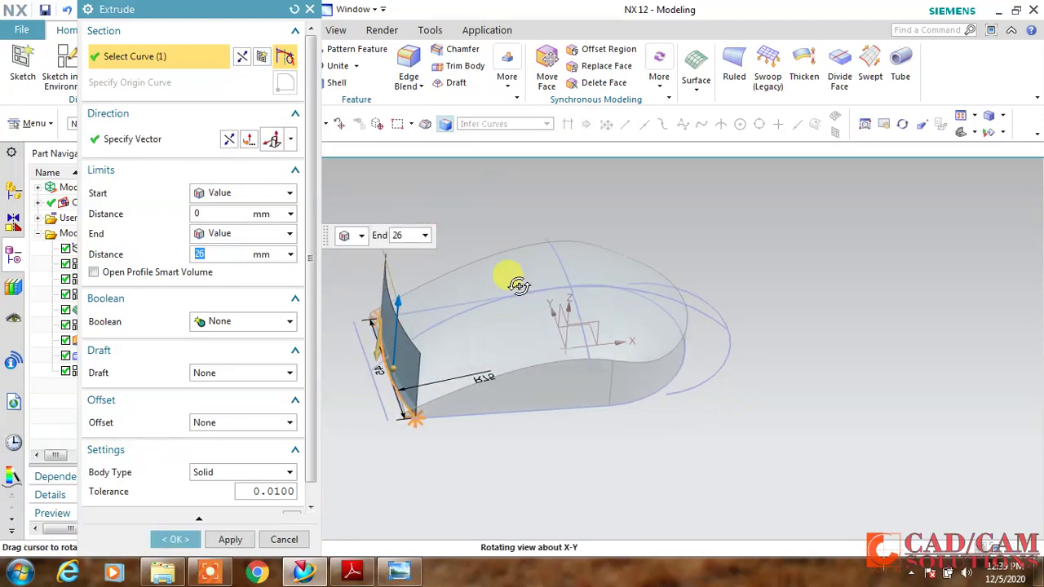
{"action": "left_click", "coordinate": [146, 273]}
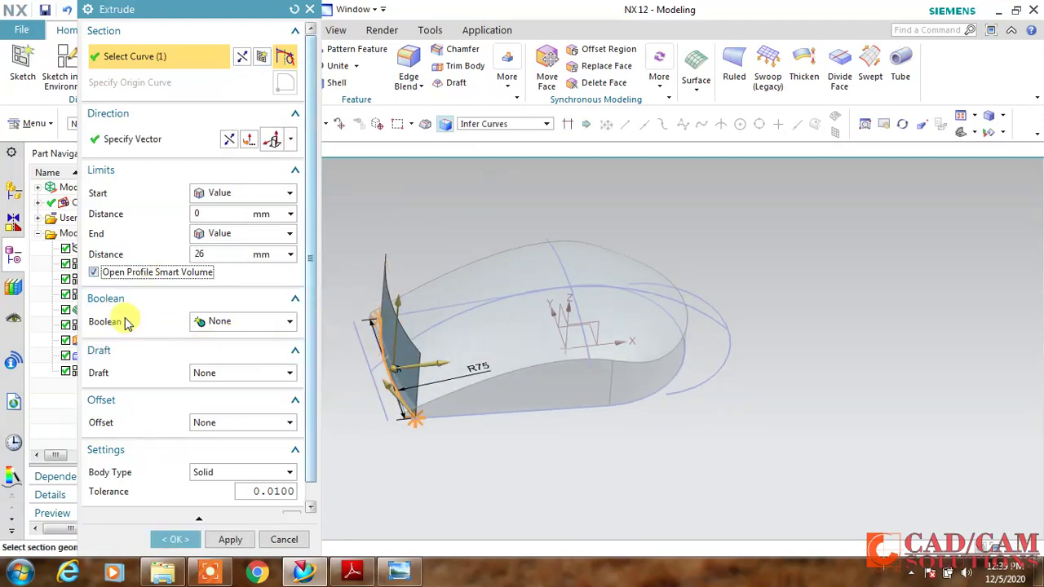
Set the extrusion's Boolean to Subtract, preview the result, and complete the curved cut at the body's straight end
{"action": "left_click", "coordinate": [214, 321]}
{"action": "left_click", "coordinate": [218, 368]}
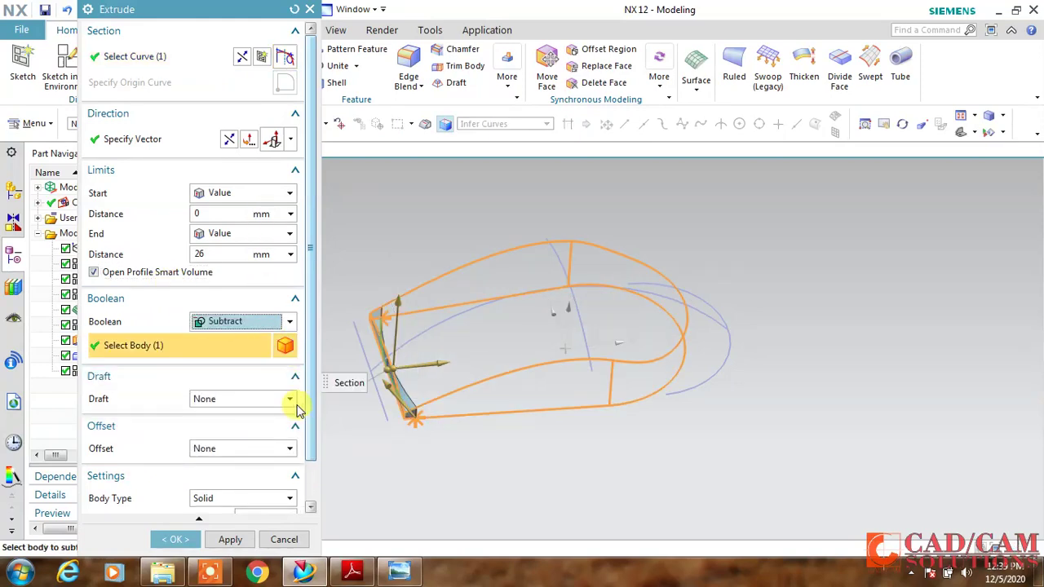
{"action": "scroll", "coordinate": [311, 408], "scroll_direction": "down", "scroll_amount": 2}
{"action": "left_click", "coordinate": [292, 501]}
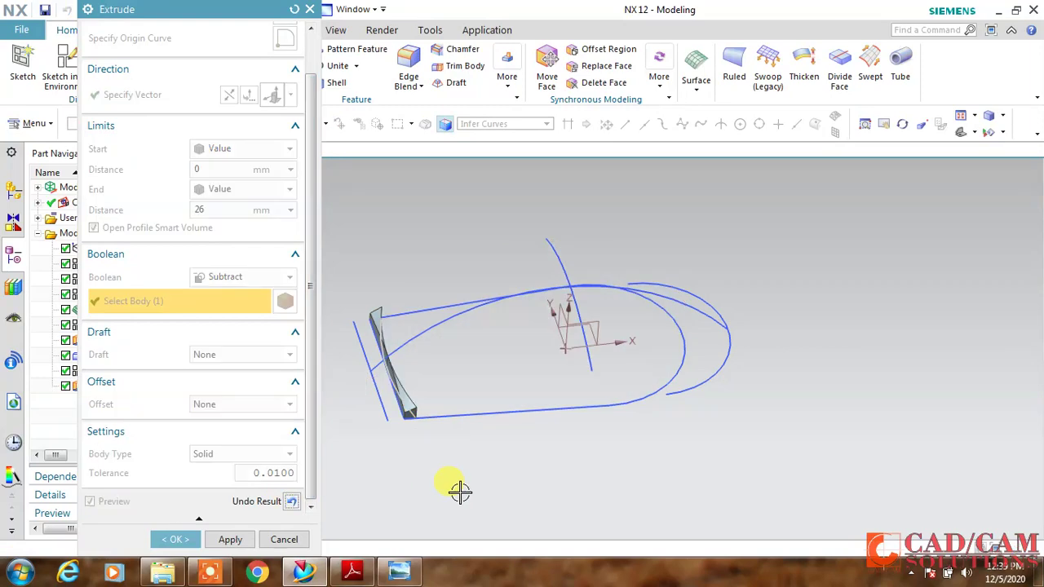
{"action": "left_click", "coordinate": [292, 501]}
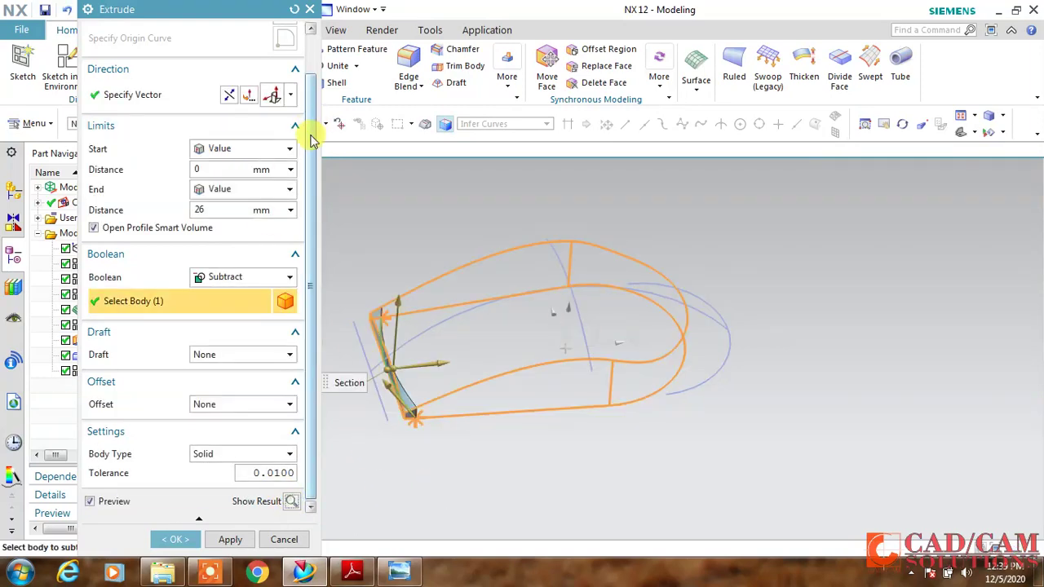
{"action": "left_click_drag", "start_coordinate": [311, 140], "coordinate": [311, 91]}
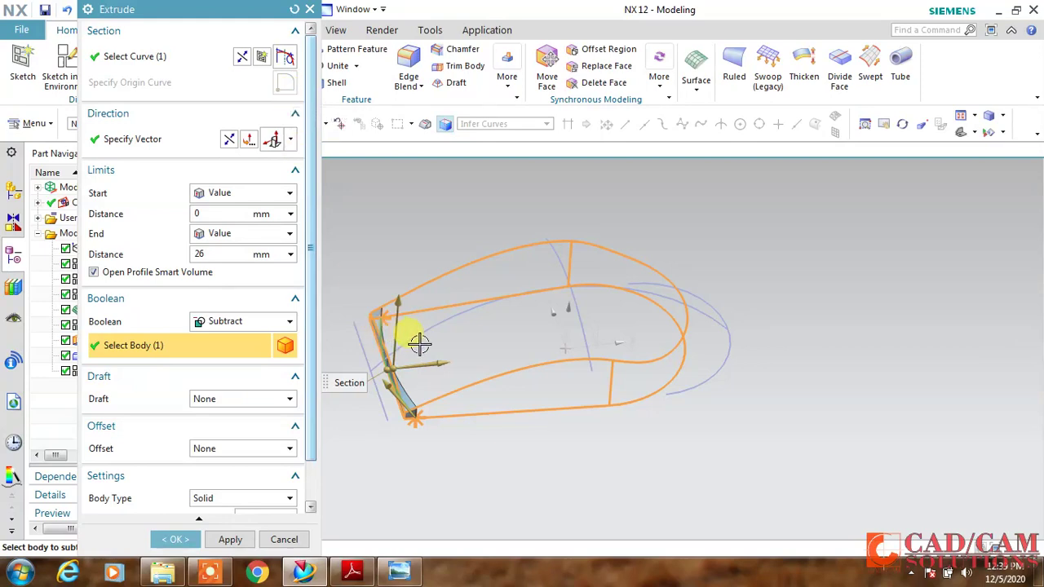
{"action": "left_click", "coordinate": [164, 63]}
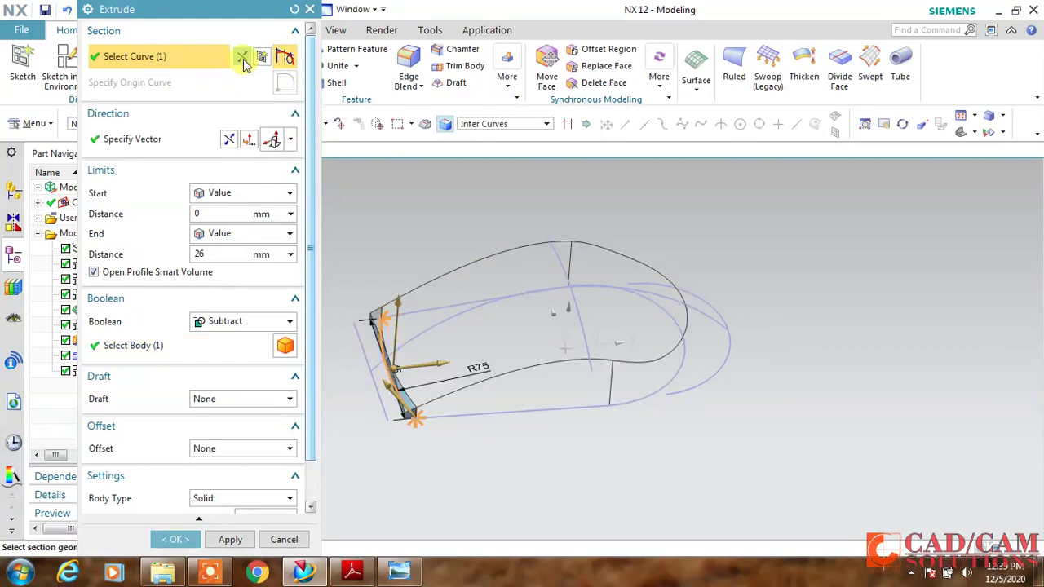
{"action": "left_click", "coordinate": [175, 540]}
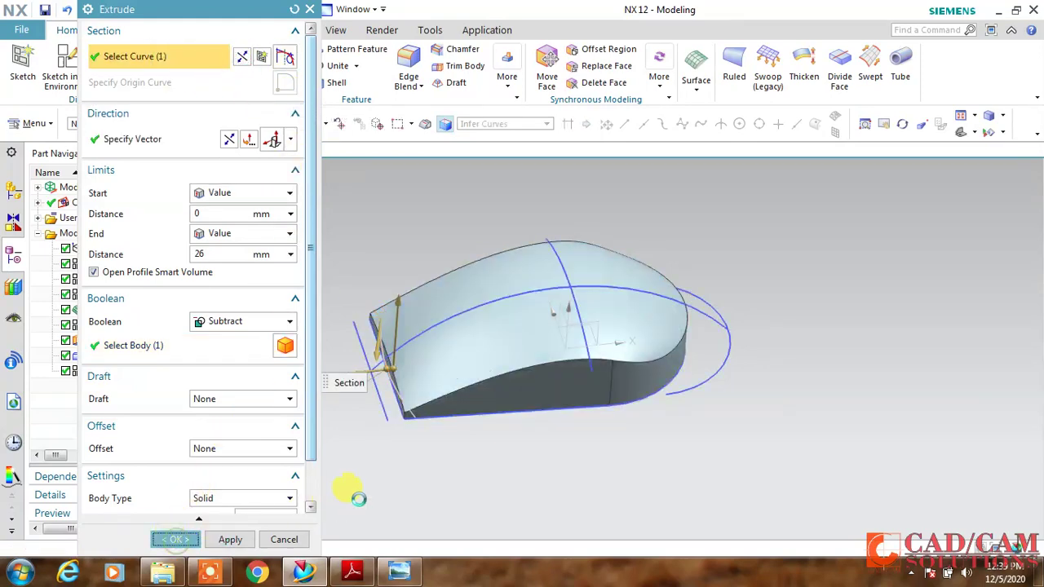
{"action": "middle_click_drag", "start_coordinate": [400, 476], "coordinate": [317, 390]}
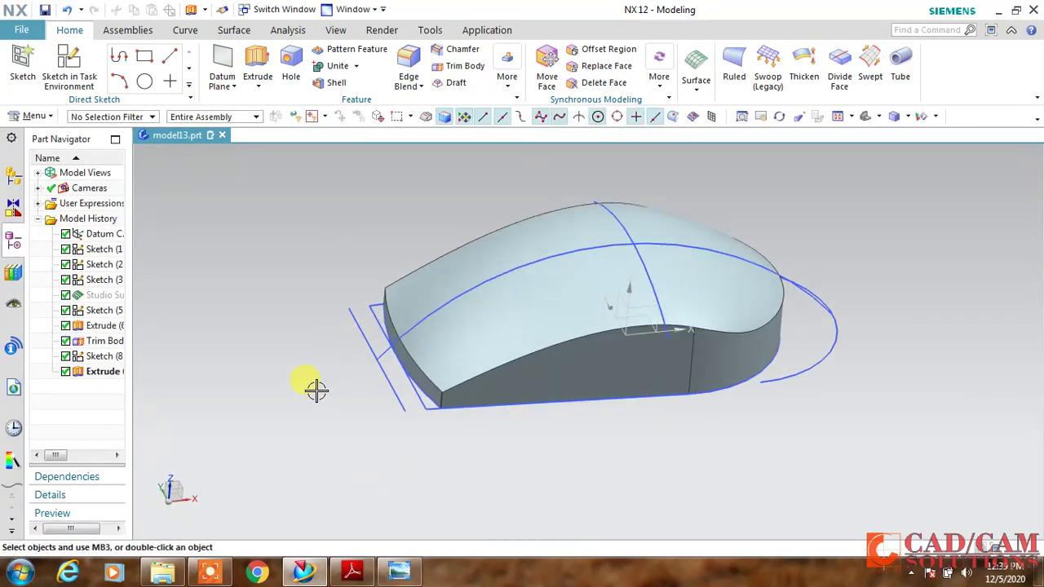
Add a 5 mm Edge Blend along the tangent edges between the body's top surface and its side walls
{"action": "left_click", "coordinate": [409, 51]}
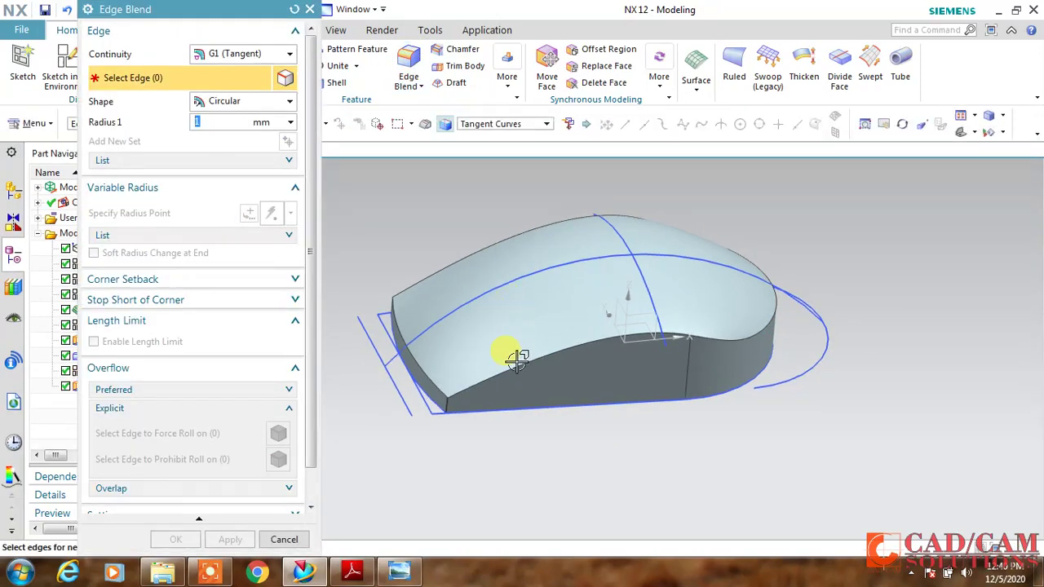
{"action": "left_click", "coordinate": [509, 357]}
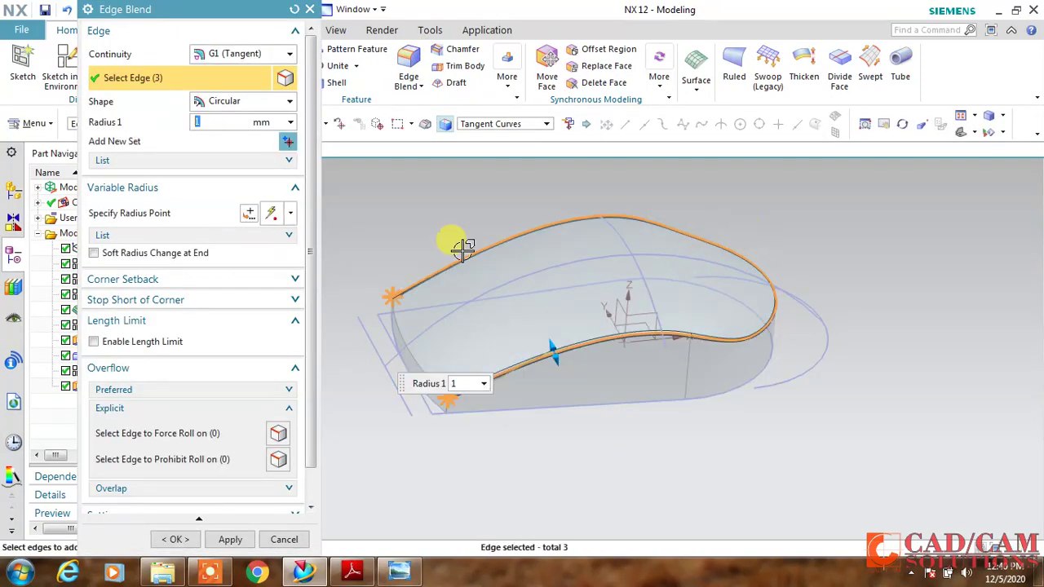
{"action": "key", "text": "Return"}
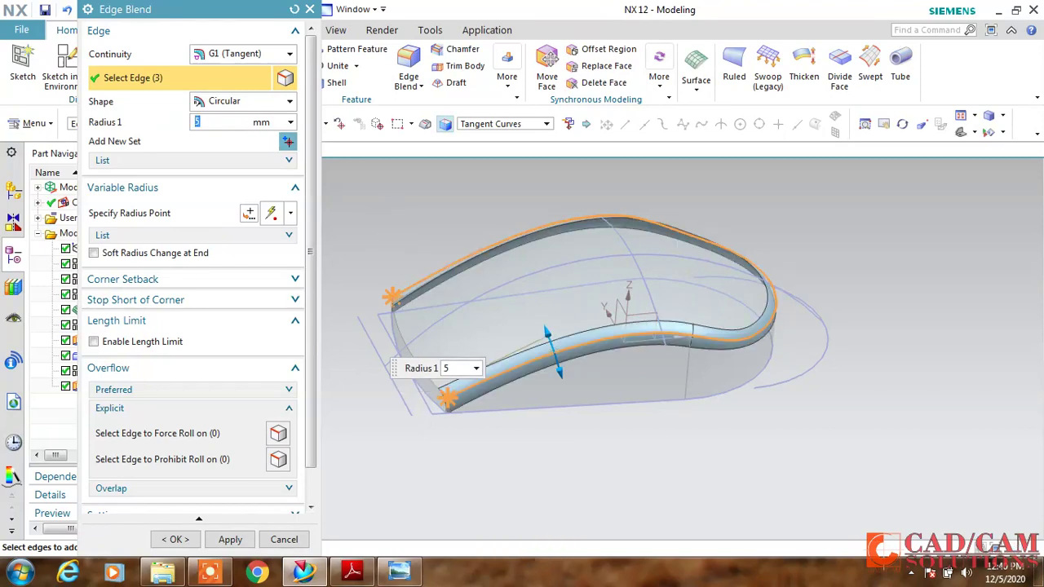
{"action": "left_click", "coordinate": [175, 539]}
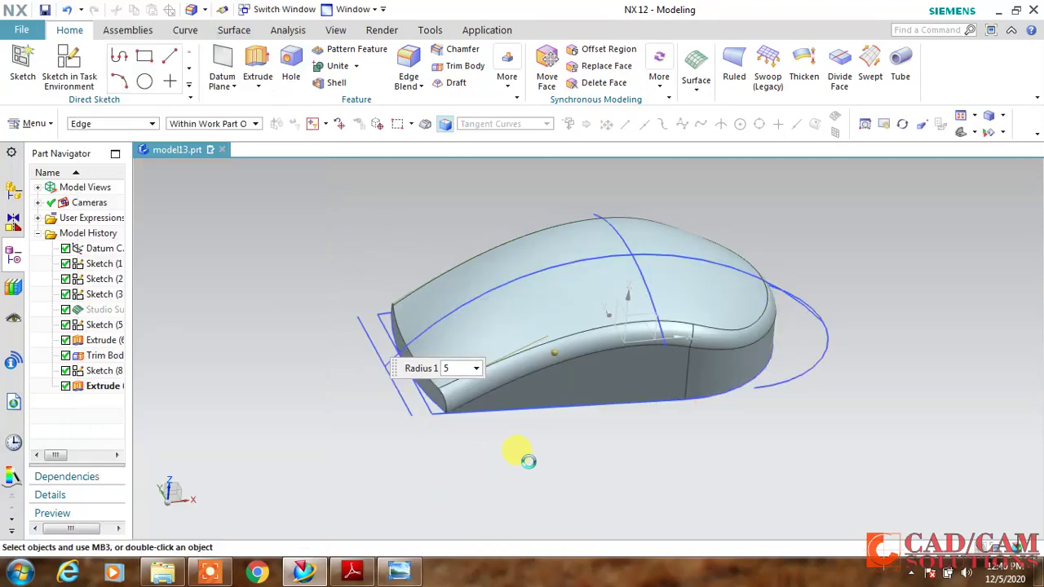
Add a 5 mm Edge Blend along the upper edge chain of the body's curved cut end
{"action": "mouse_move", "coordinate": [559, 464]}
{"action": "middle_mouse_down"}
{"action": "mouse_move", "coordinate": [527, 485]}
{"action": "mouse_move", "coordinate": [534, 446]}
{"action": "mouse_move", "coordinate": [564, 457]}
{"action": "mouse_move", "coordinate": [557, 463]}
{"action": "middle_mouse_up"}
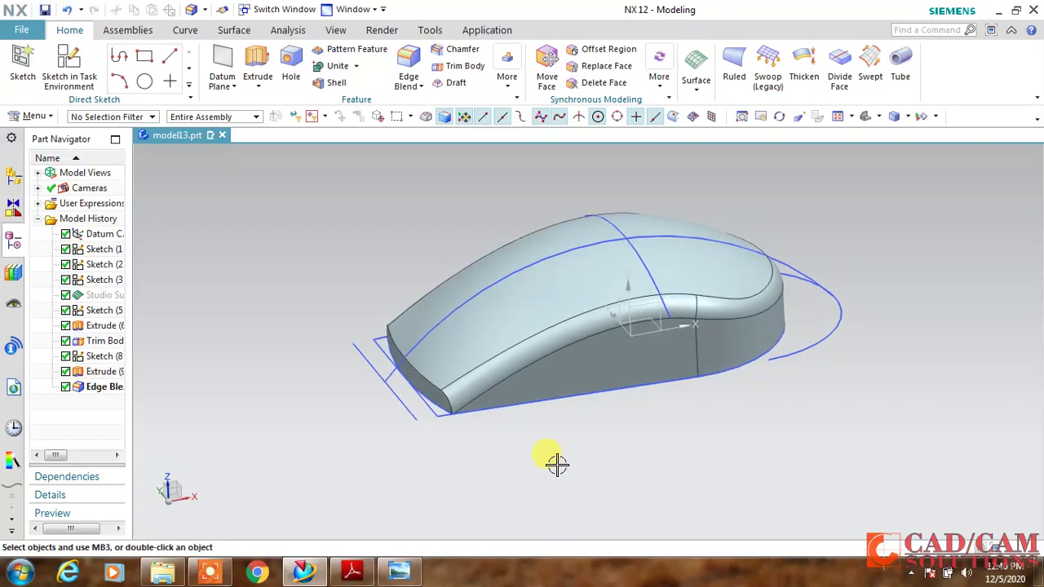
{"action": "left_click", "coordinate": [408, 57]}
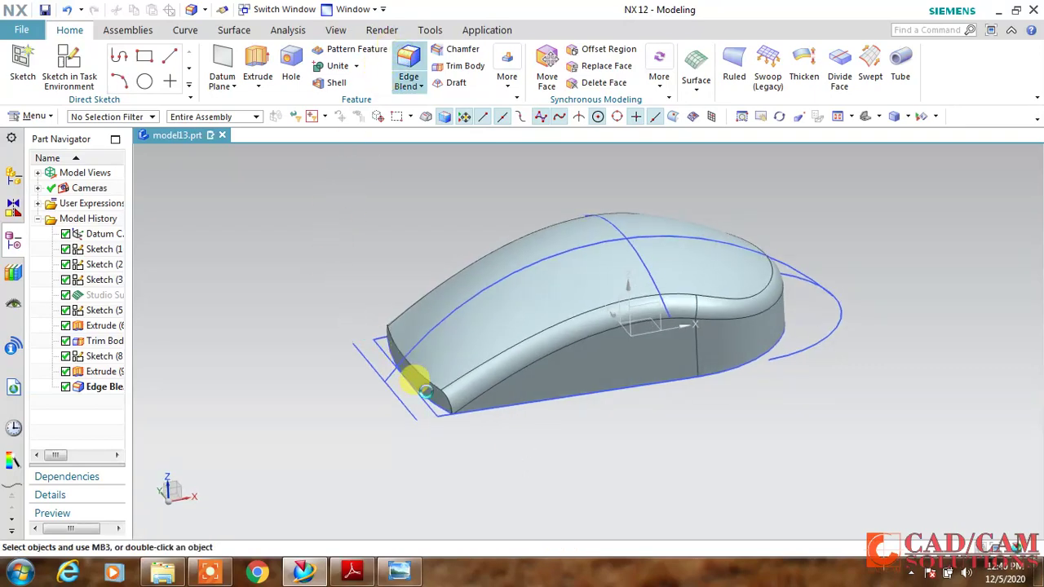
{"action": "left_click", "coordinate": [431, 383]}
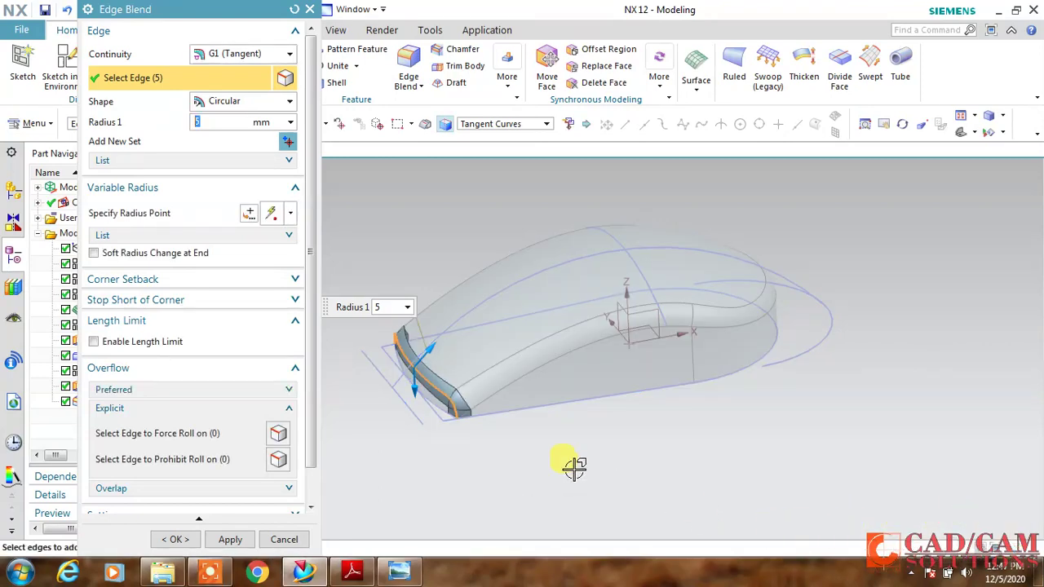
{"action": "mouse_move", "coordinate": [552, 438]}
{"action": "middle_mouse_down"}
{"action": "mouse_move", "coordinate": [561, 430]}
{"action": "mouse_move", "coordinate": [563, 449]}
{"action": "middle_mouse_up"}
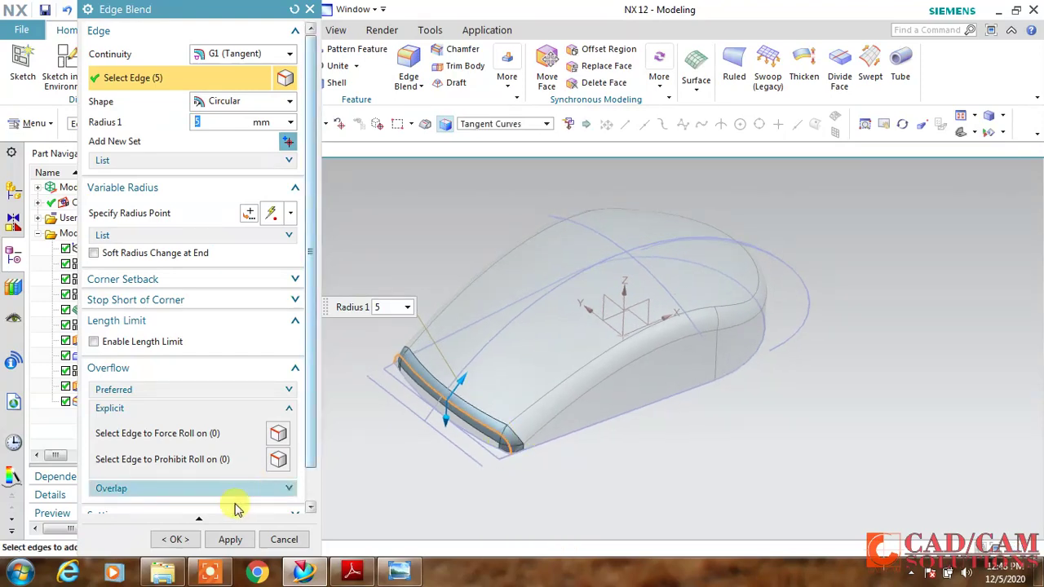
{"action": "left_click", "coordinate": [175, 540]}
{"action": "middle_click_drag", "start_coordinate": [385, 450], "coordinate": [338, 457]}
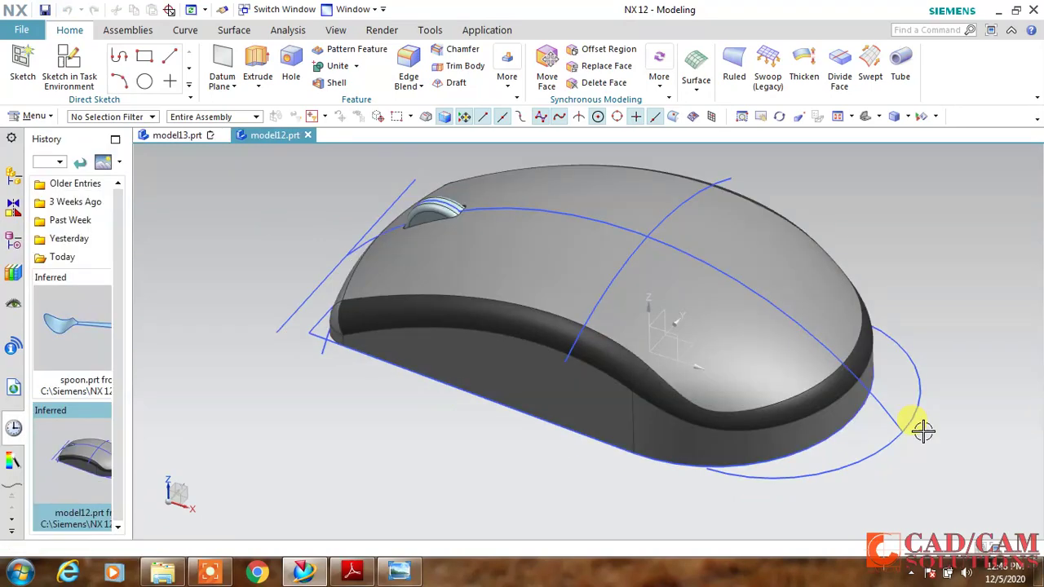
Display the finished mouse in model12.prt with True Shading, including shadows, floor reflection and floor grid
{"action": "mouse_move", "coordinate": [334, 437]}
{"action": "middle_mouse_down"}
{"action": "mouse_move", "coordinate": [396, 412]}
{"action": "mouse_move", "coordinate": [422, 448]}
{"action": "mouse_move", "coordinate": [392, 432]}
{"action": "mouse_move", "coordinate": [381, 400]}
{"action": "mouse_move", "coordinate": [343, 426]}
{"action": "mouse_move", "coordinate": [342, 460]}
{"action": "mouse_move", "coordinate": [340, 434]}
{"action": "mouse_move", "coordinate": [347, 442]}
{"action": "middle_mouse_up"}
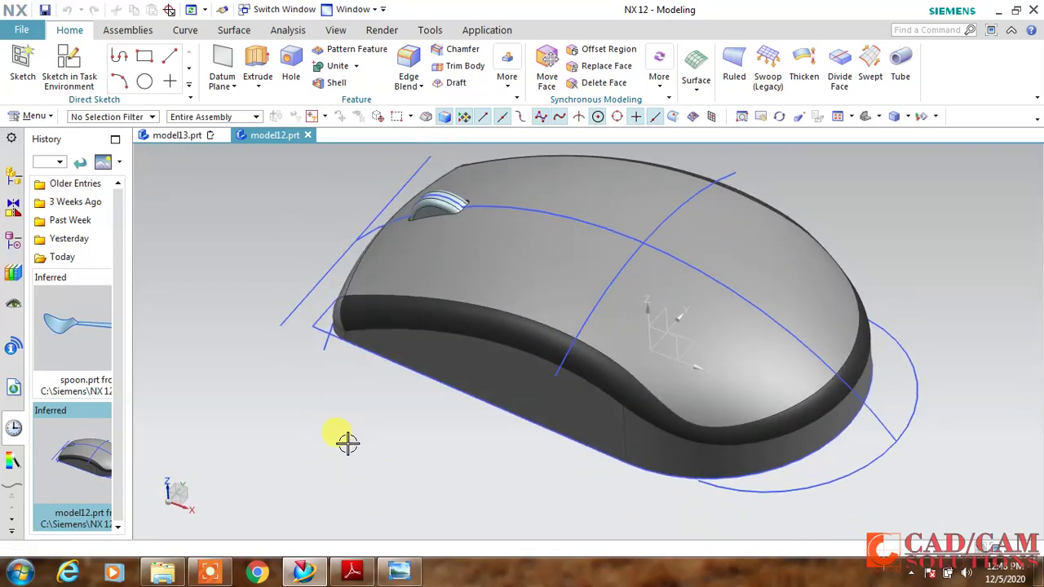
{"action": "middle_click_drag", "start_coordinate": [297, 310], "coordinate": [285, 328], "text": "shift"}
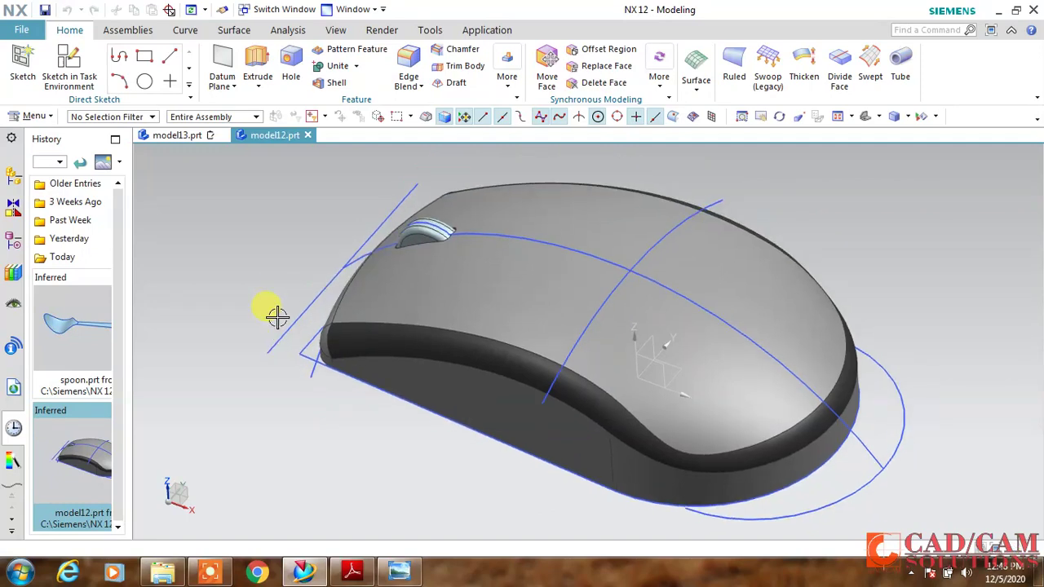
{"action": "left_click", "coordinate": [333, 30]}
{"action": "left_click", "coordinate": [731, 70]}
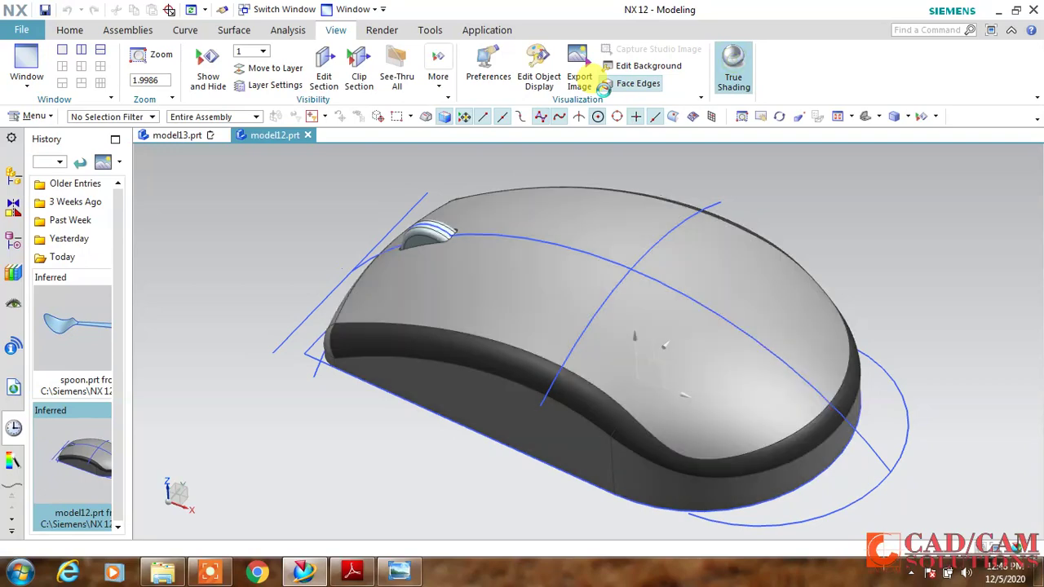
{"action": "left_click", "coordinate": [607, 84]}
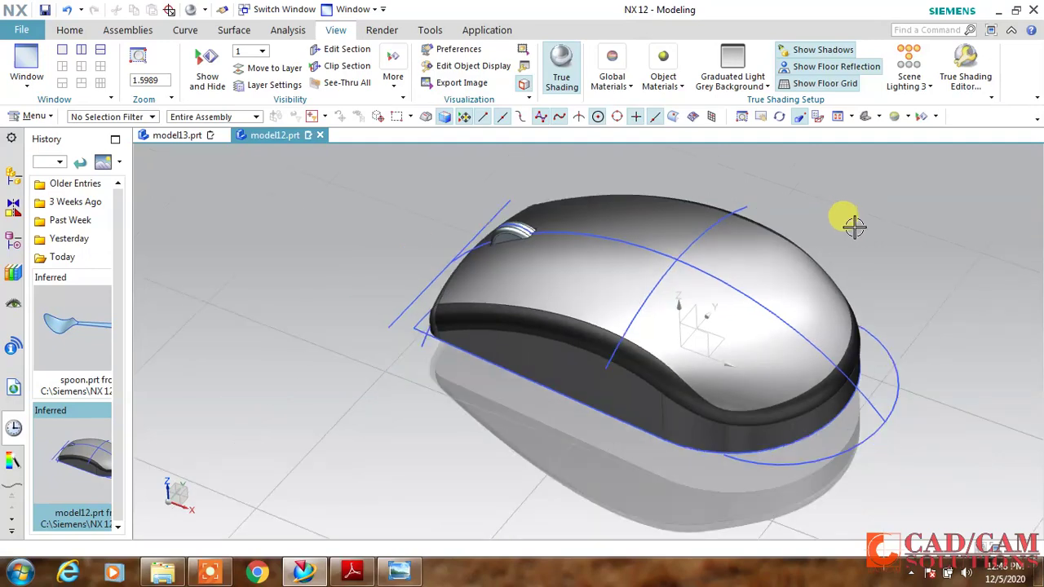
{"action": "mouse_move", "coordinate": [854, 226]}
{"action": "middle_mouse_down"}
{"action": "mouse_move", "coordinate": [846, 214]}
{"action": "mouse_move", "coordinate": [854, 229]}
{"action": "middle_mouse_up"}
{"action": "scroll", "coordinate": [921, 270], "scroll_direction": "up", "scroll_amount": 1}
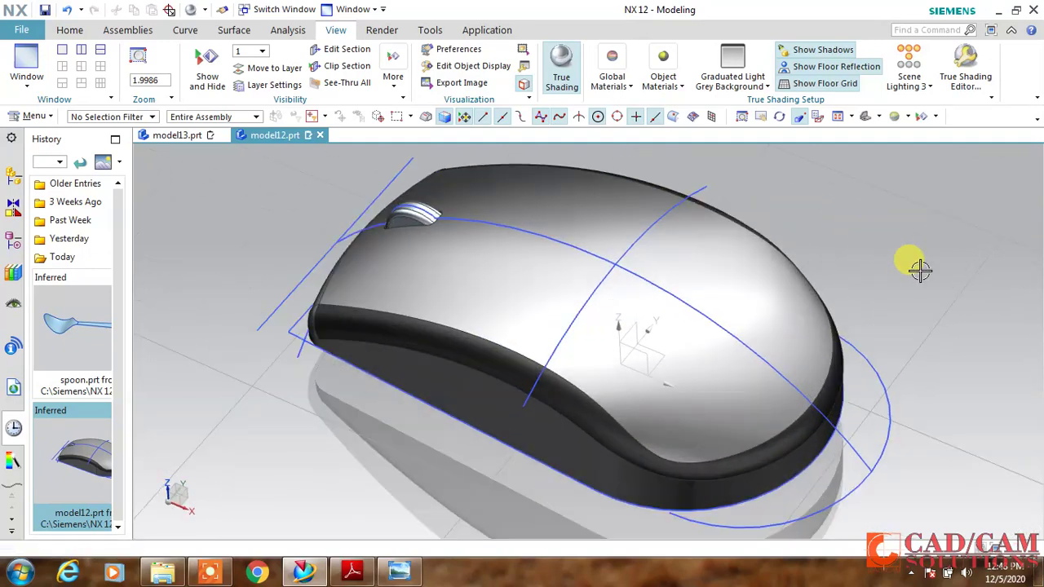
{"action": "mouse_move", "coordinate": [920, 270]}
{"action": "middle_mouse_down"}
{"action": "mouse_move", "coordinate": [903, 252]}
{"action": "mouse_move", "coordinate": [915, 260]}
{"action": "middle_mouse_up"}
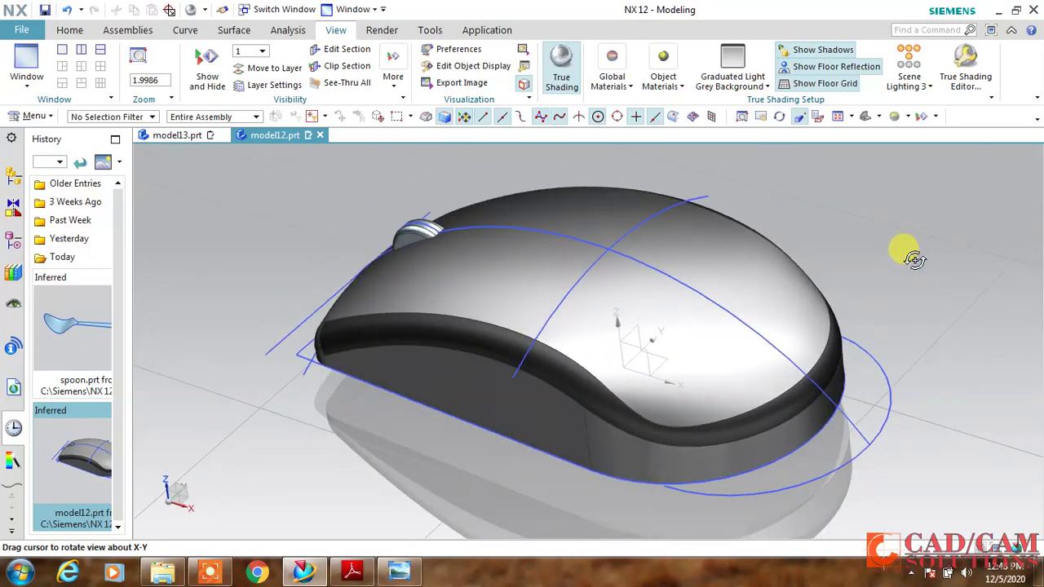
{"action": "scroll", "coordinate": [914, 259], "scroll_direction": "up", "scroll_amount": 1}
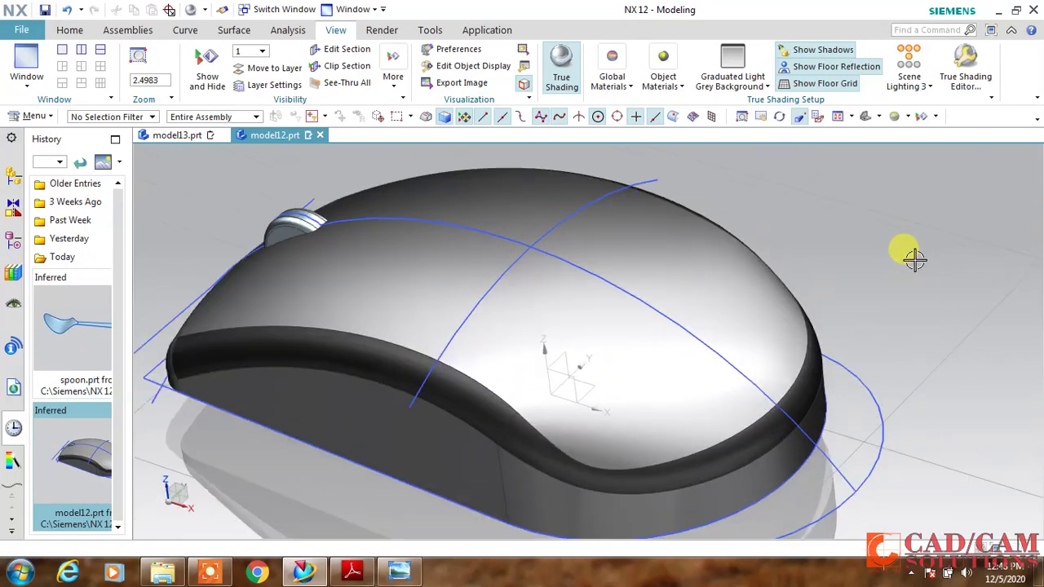